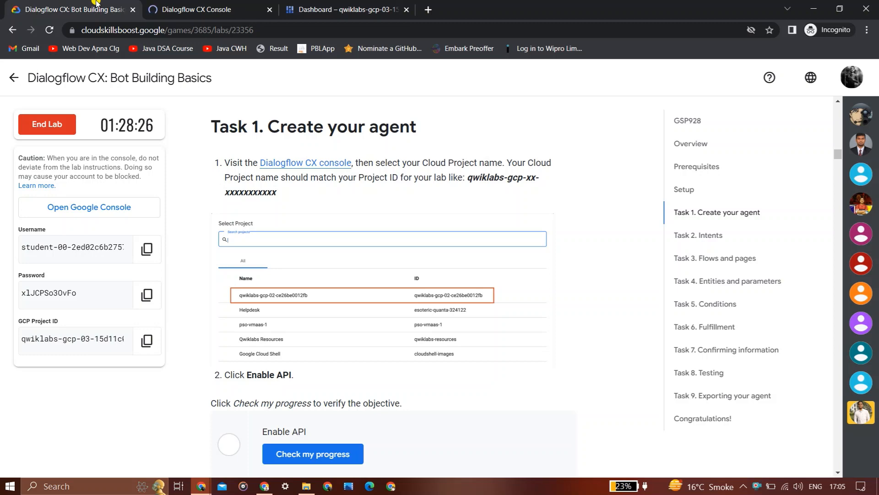
Select the project qwiklabs-gcp-03-15d11c0e45c8 in the Dialogflow CX console and enable the API for it.
{"action": "left_click", "coordinate": [231, 5]}
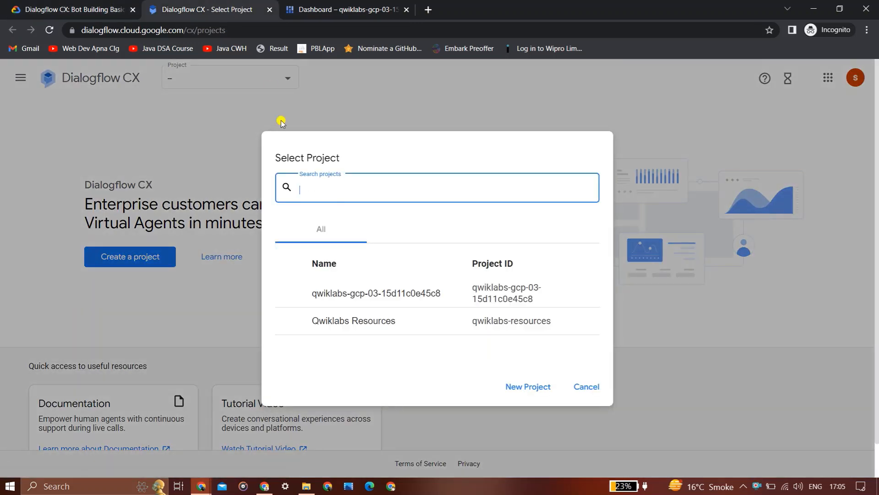
{"action": "left_click", "coordinate": [350, 297]}
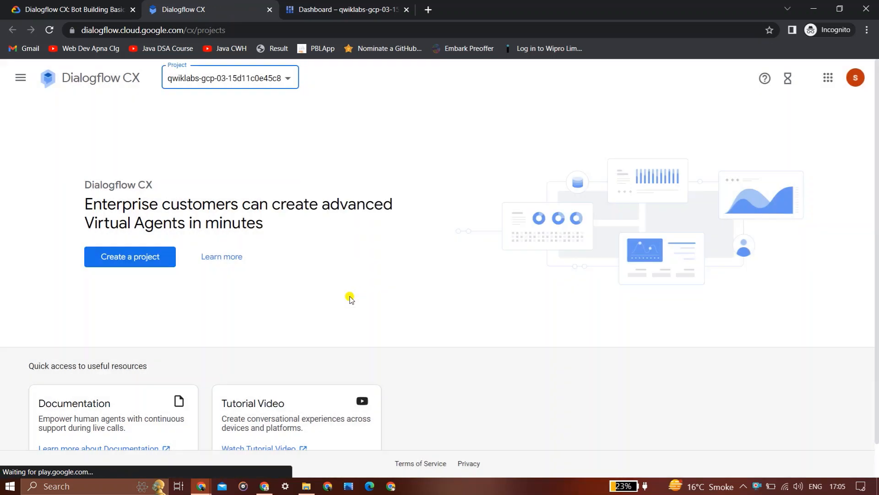
{"action": "left_click", "coordinate": [60, 4]}
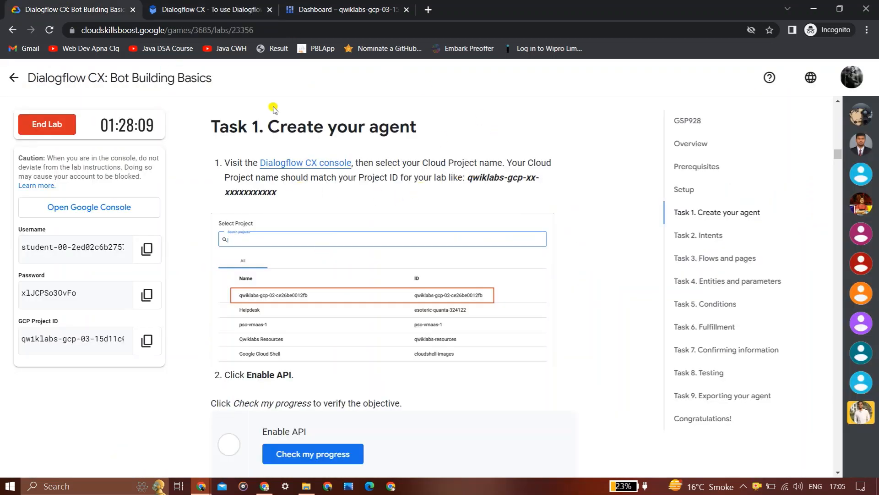
{"action": "left_click", "coordinate": [201, 6]}
{"action": "left_click", "coordinate": [402, 291]}
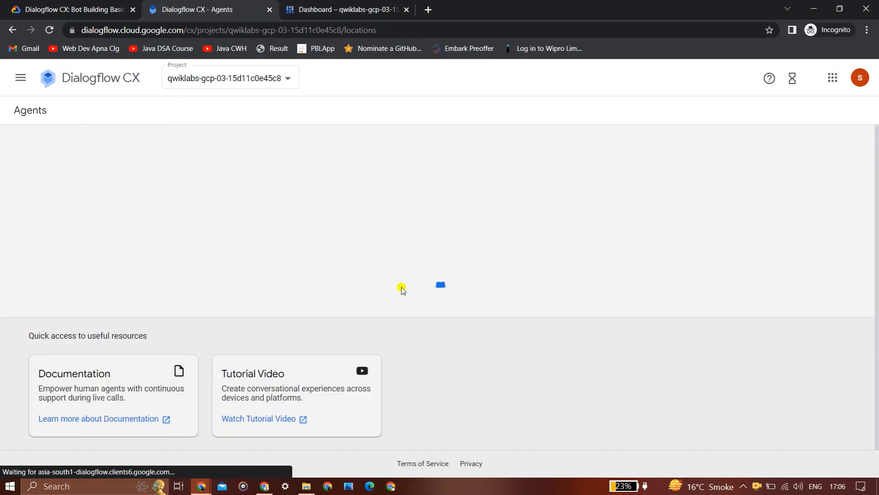
Check the lab progress for the Enable API objective and read the following instruction.
{"action": "left_click", "coordinate": [56, 6]}
{"action": "left_click", "coordinate": [352, 454]}
{"action": "scroll", "coordinate": [353, 455], "scroll_direction": "down", "scroll_amount": 5}
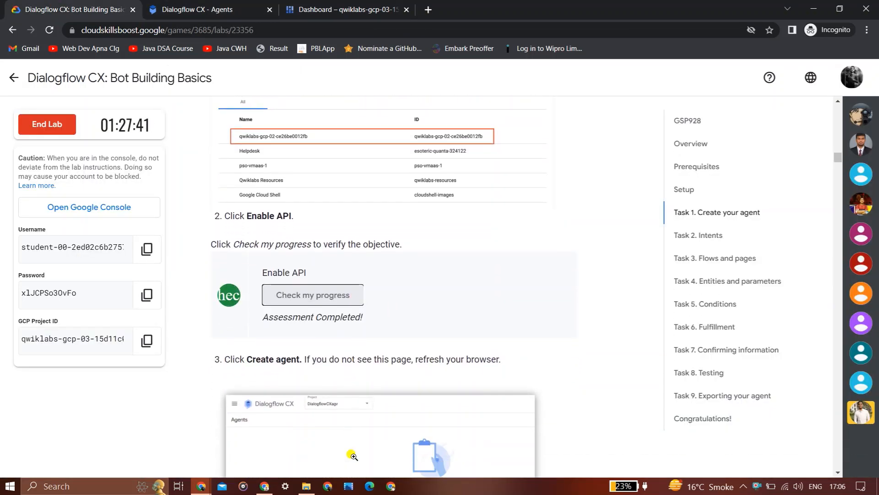
{"action": "scroll", "coordinate": [353, 456], "scroll_direction": "down", "scroll_amount": 2}
Start creating a new agent in Dialogflow CX with the display name Flight booker, copied from the lab instructions.
{"action": "left_click", "coordinate": [227, 4]}
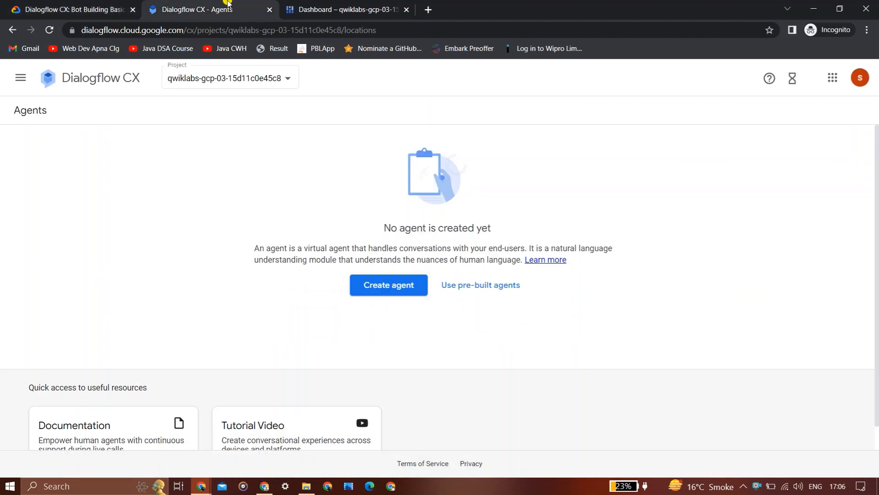
{"action": "left_click", "coordinate": [379, 286]}
{"action": "left_click", "coordinate": [92, 4]}
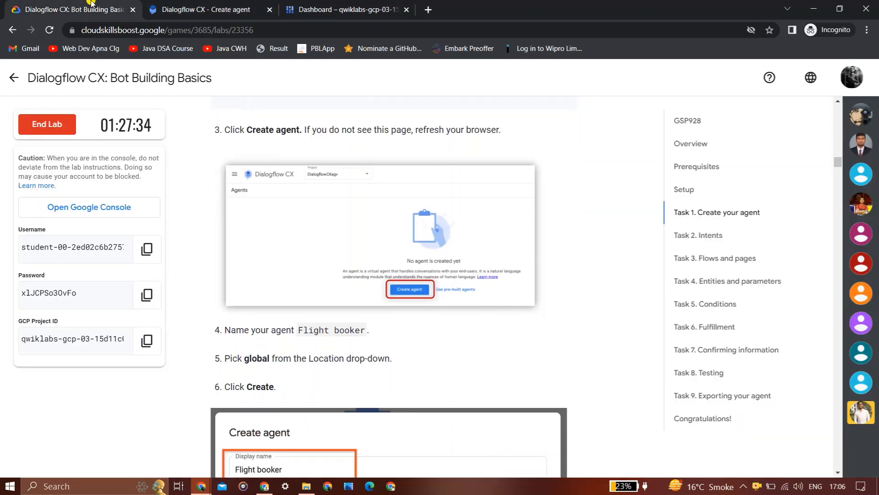
{"action": "left_click_drag", "start_coordinate": [366, 237], "coordinate": [299, 237]}
{"action": "key", "text": "ctrl+c"}
{"action": "left_click", "coordinate": [206, 9]}
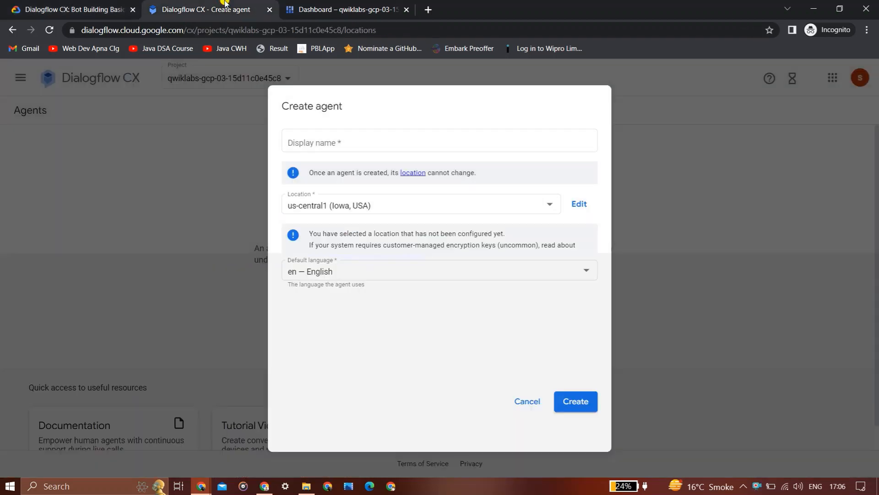
{"action": "left_click", "coordinate": [378, 141]}
{"action": "key", "text": "ctrl+v"}
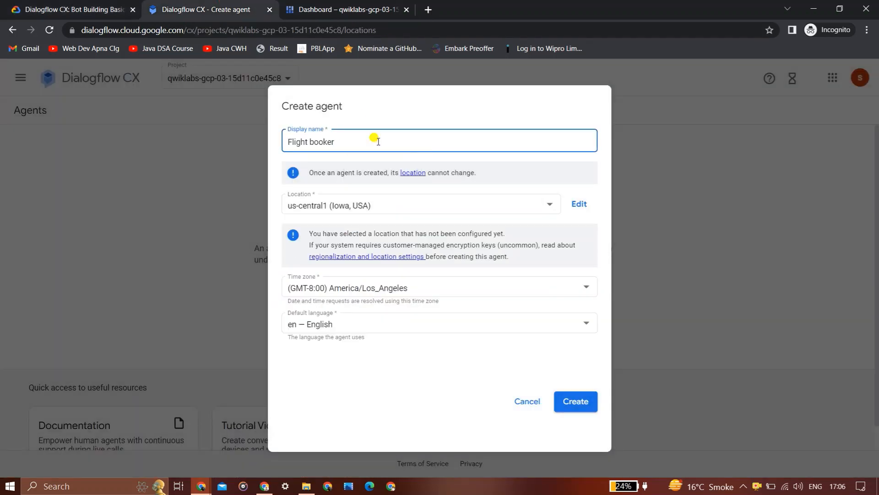
Set the agent's location to global (Global serving, data-at-rest in US) and create the agent.
{"action": "left_click", "coordinate": [364, 200]}
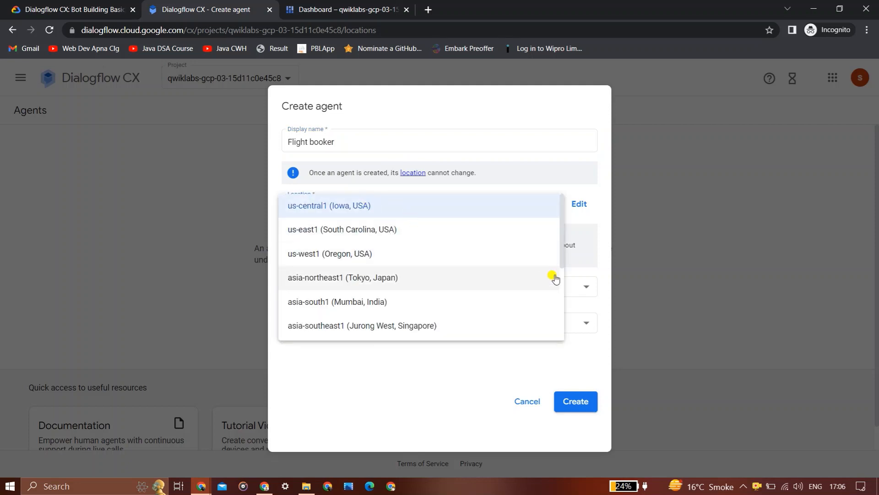
{"action": "scroll", "coordinate": [557, 277], "scroll_direction": "down", "scroll_amount": 3}
{"action": "scroll", "coordinate": [562, 286], "scroll_direction": "down", "scroll_amount": 1}
{"action": "left_click", "coordinate": [516, 325]}
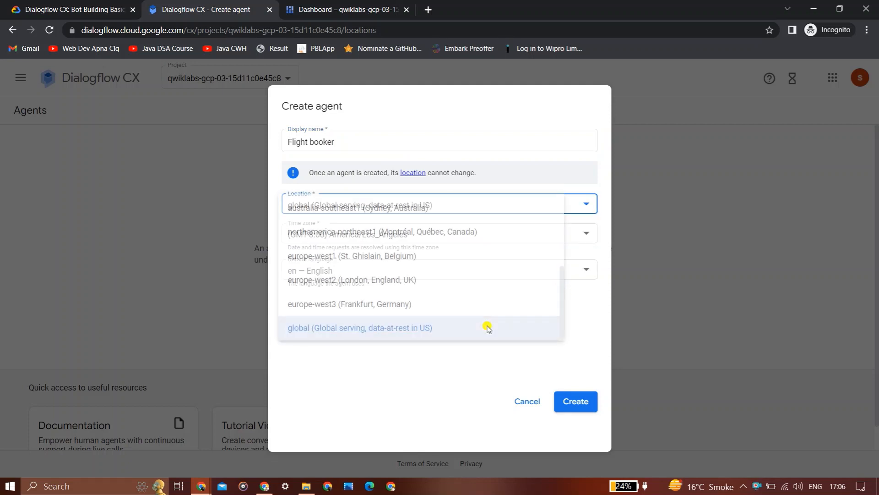
{"action": "left_click", "coordinate": [91, 4]}
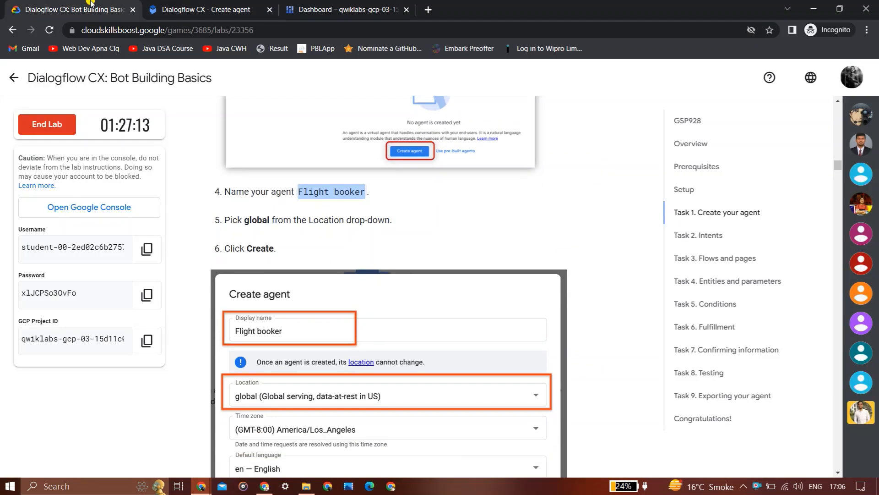
{"action": "left_click", "coordinate": [201, 9]}
{"action": "left_click", "coordinate": [576, 402]}
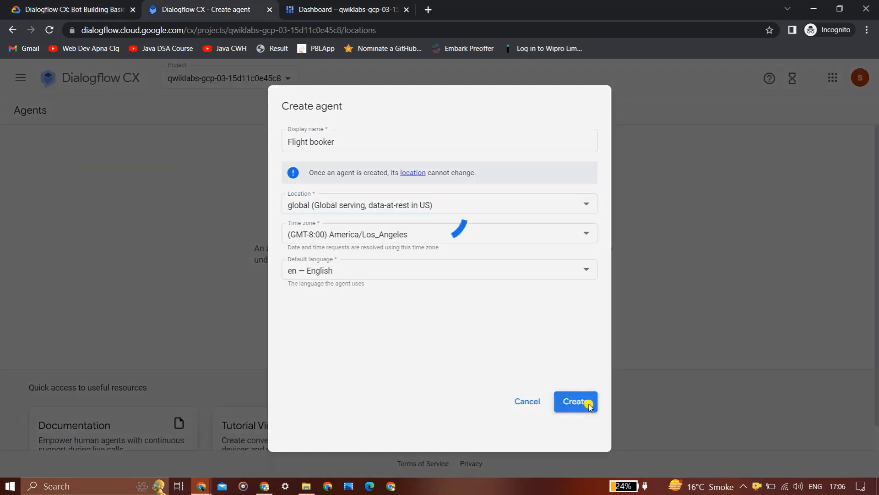
Read the lab's logging instructions and open the general agent settings of the Flight booker agent.
{"action": "left_click", "coordinate": [35, 4]}
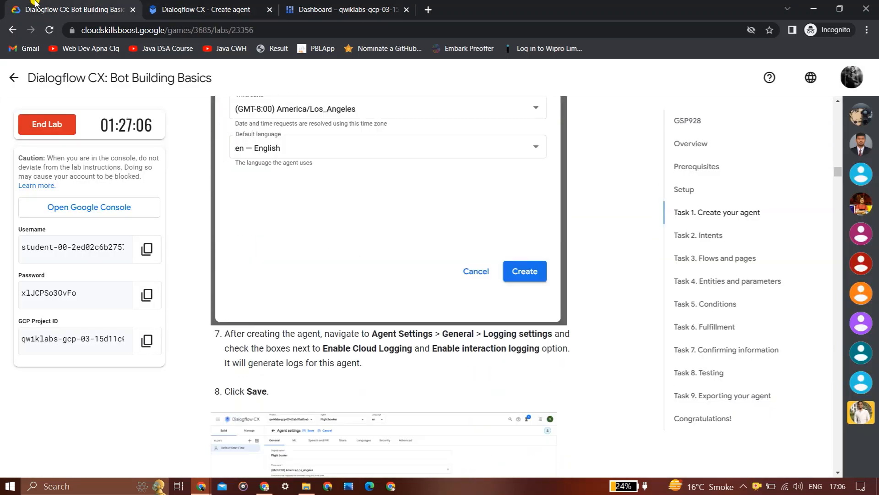
{"action": "left_click", "coordinate": [151, 5]}
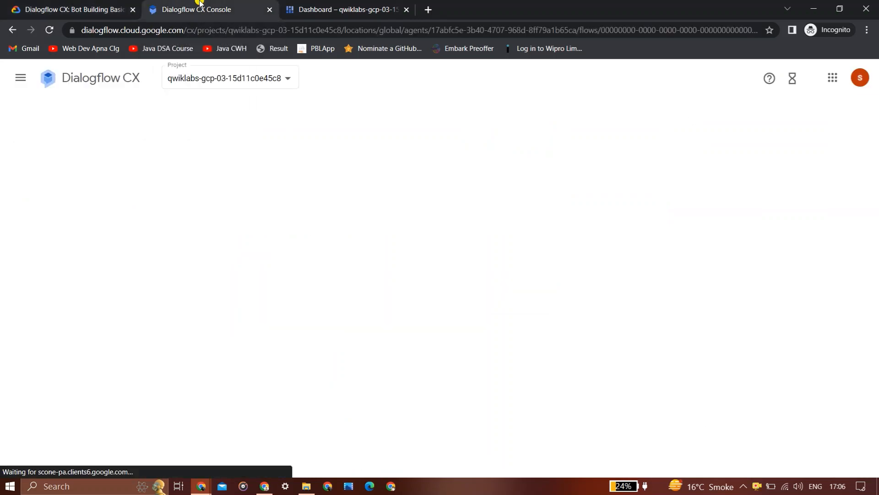
{"action": "left_click", "coordinate": [110, 5]}
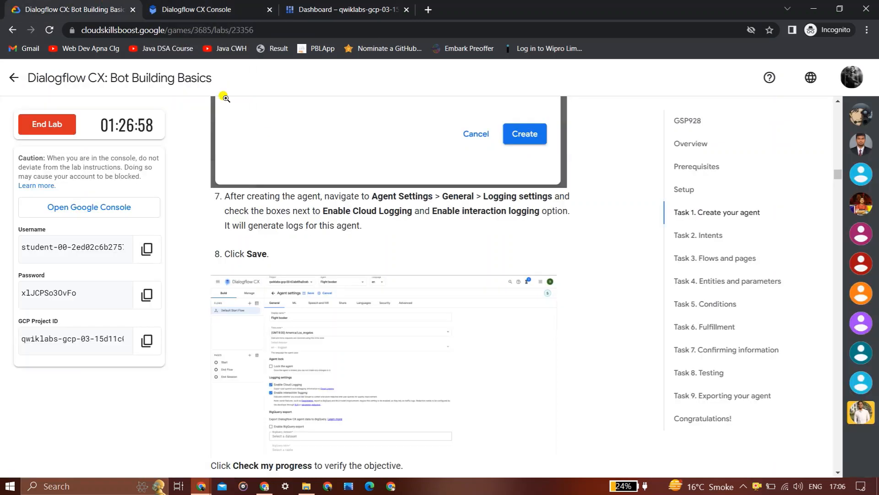
{"action": "left_click", "coordinate": [254, 3]}
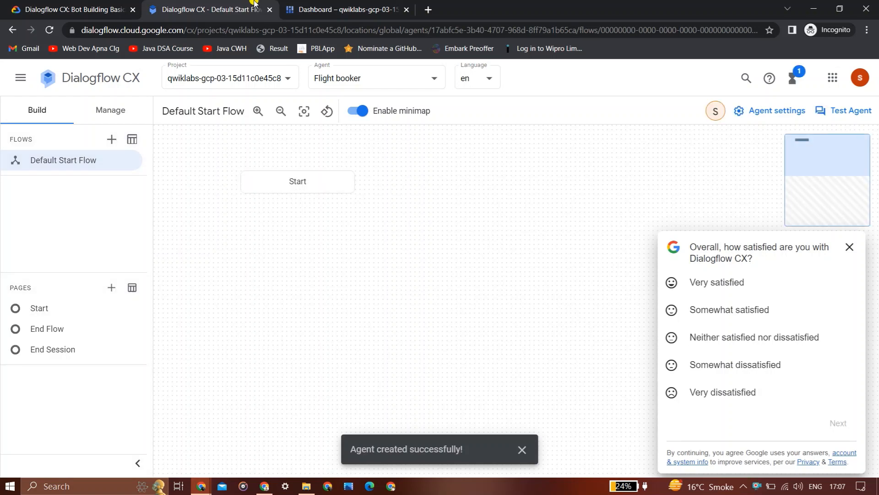
{"action": "left_click", "coordinate": [779, 111]}
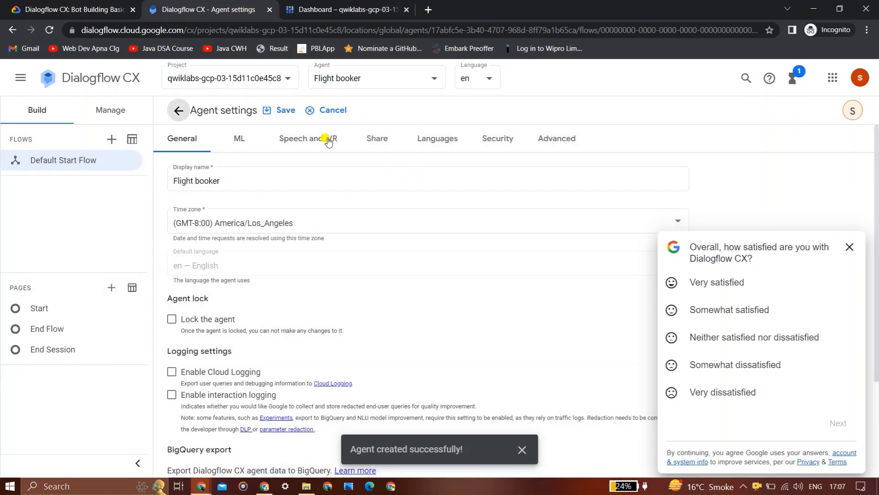
{"action": "left_click", "coordinate": [60, 3]}
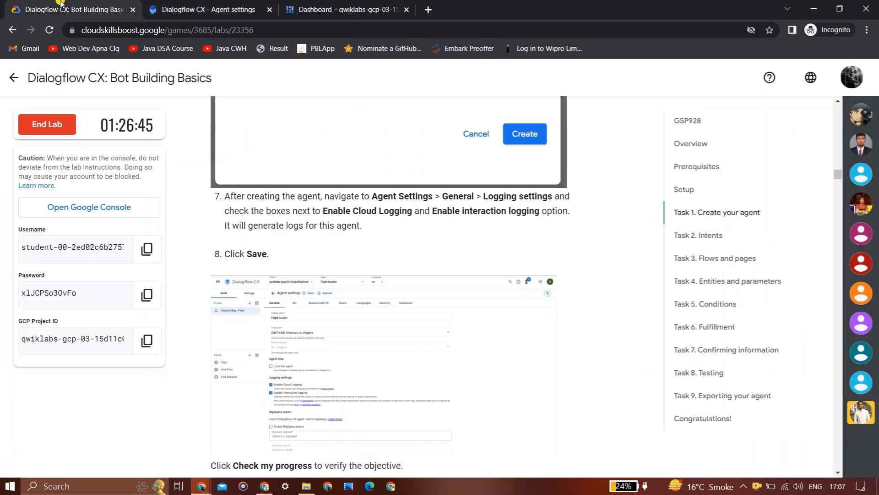
{"action": "key", "text": "ctrl+Tab"}
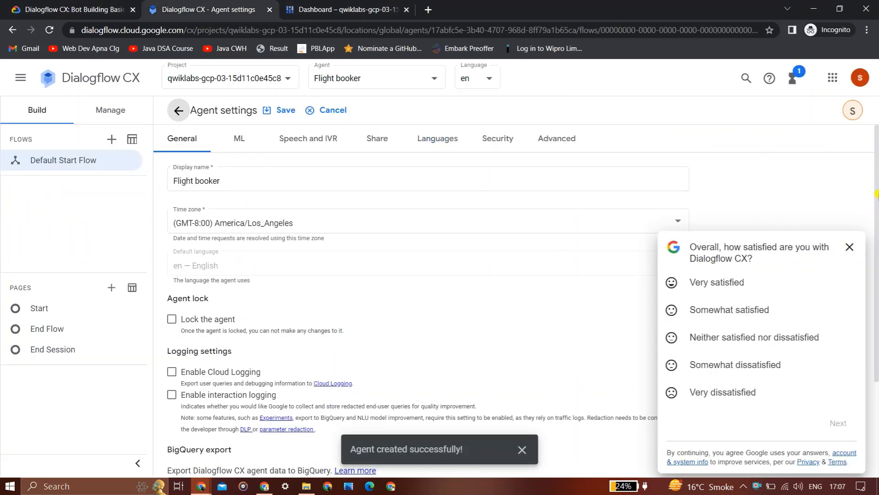
Dismiss the satisfaction survey and the agent notification covering the agent's general settings.
{"action": "left_click", "coordinate": [849, 247]}
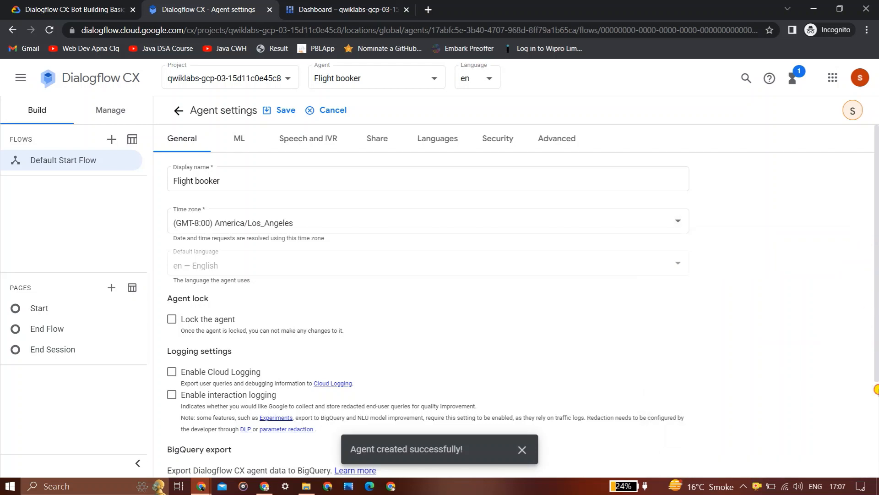
{"action": "double_click", "coordinate": [878, 390]}
{"action": "left_click", "coordinate": [522, 450]}
{"action": "left_click", "coordinate": [877, 347]}
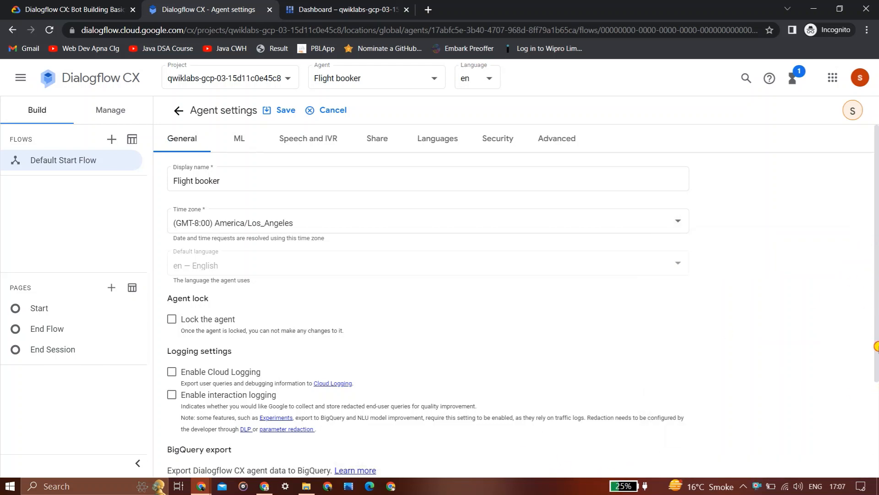
{"action": "left_click", "coordinate": [847, 363]}
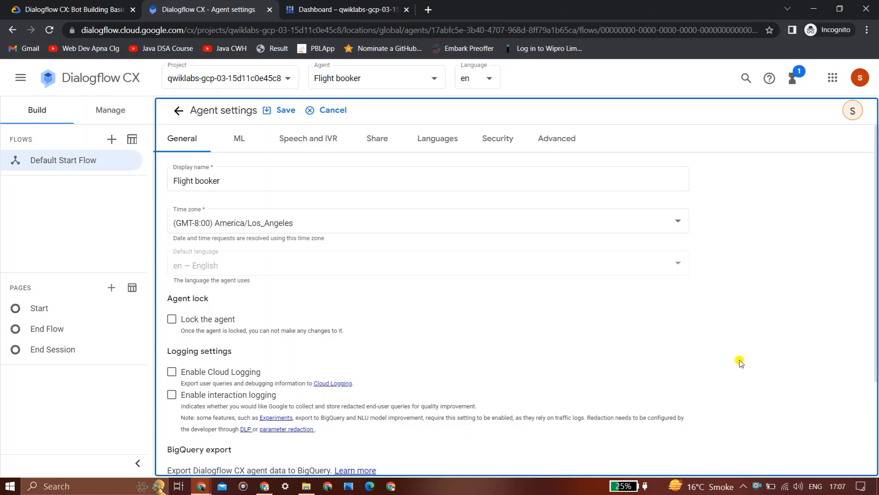
{"action": "scroll", "coordinate": [876, 255], "scroll_direction": "down", "scroll_amount": 3}
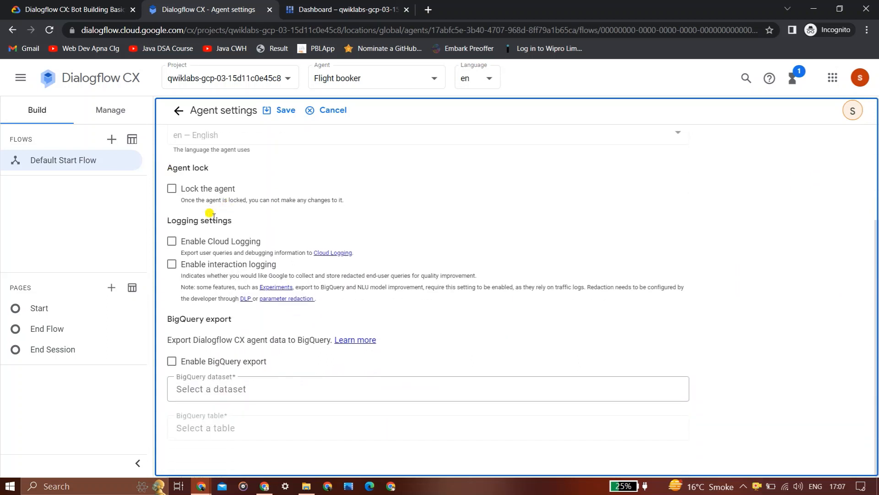
Turn on Enable Cloud Logging and Enable interaction logging for the agent and save the settings.
{"action": "left_click", "coordinate": [68, 9]}
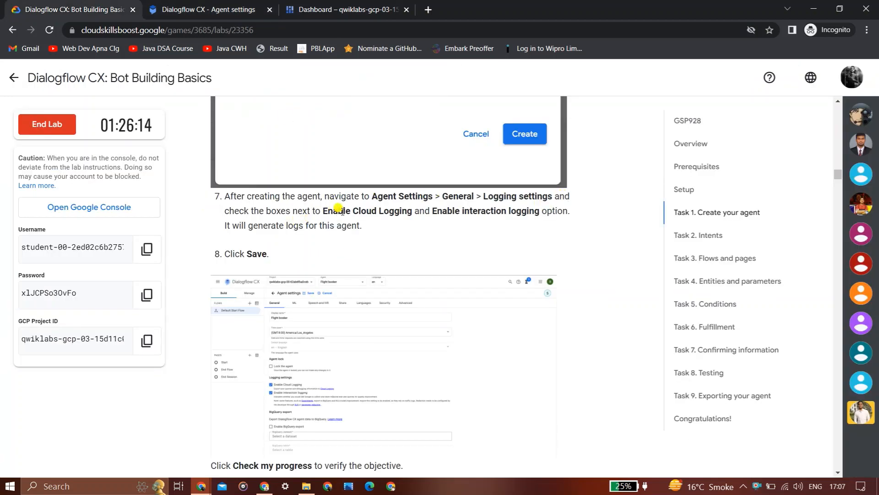
{"action": "left_click", "coordinate": [247, 3]}
{"action": "left_click", "coordinate": [171, 241]}
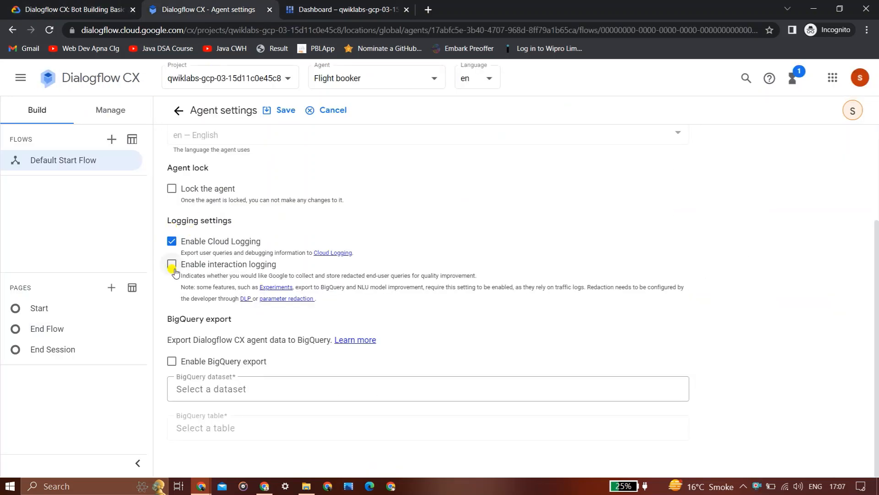
{"action": "left_click", "coordinate": [172, 264]}
{"action": "left_click", "coordinate": [87, 5]}
{"action": "left_click", "coordinate": [206, 9]}
{"action": "left_click", "coordinate": [285, 111]}
Check the lab progress for the Create an Agent objective, repeating the check once.
{"action": "left_click", "coordinate": [4, 2]}
{"action": "scroll", "coordinate": [4, 3], "scroll_direction": "down", "scroll_amount": 5}
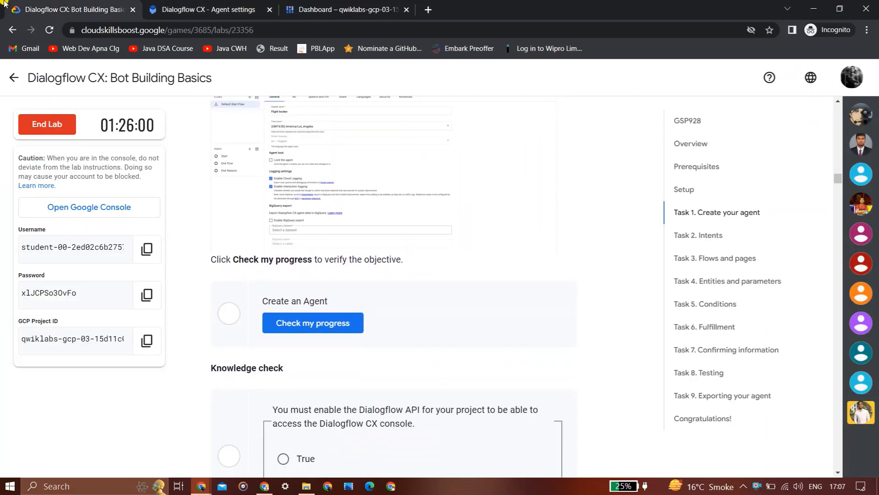
{"action": "left_click", "coordinate": [206, 9]}
{"action": "left_click", "coordinate": [73, 9]}
{"action": "left_click", "coordinate": [306, 324]}
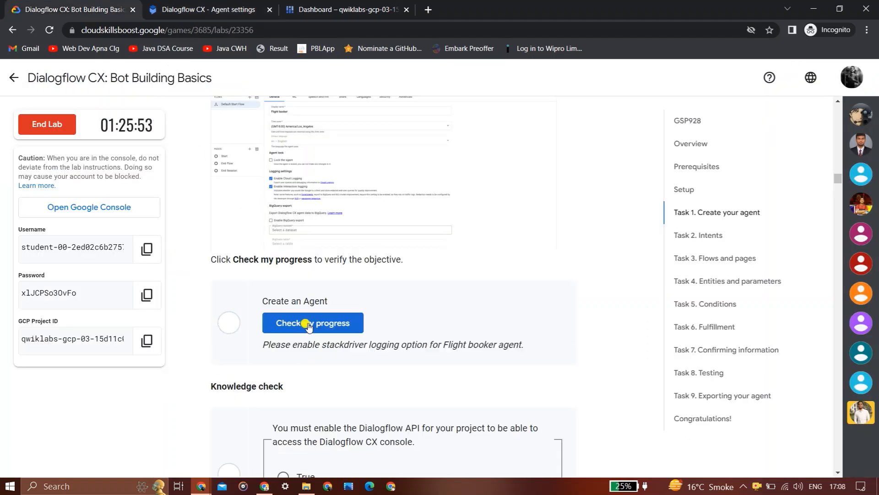
{"action": "left_click", "coordinate": [305, 320]}
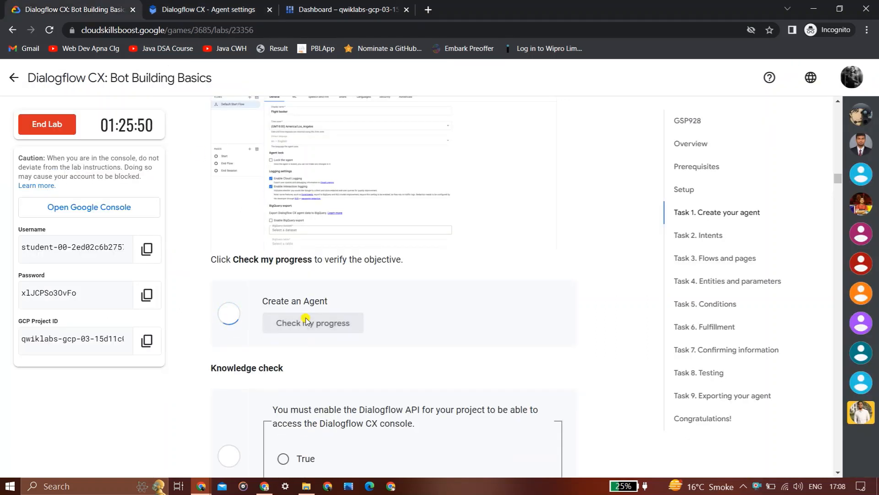
Find the lab's Create your first intent section and start a new intent in the Flight booker agent.
{"action": "scroll", "coordinate": [306, 320], "scroll_direction": "down", "scroll_amount": 10}
{"action": "scroll", "coordinate": [305, 316], "scroll_direction": "up", "scroll_amount": 1}
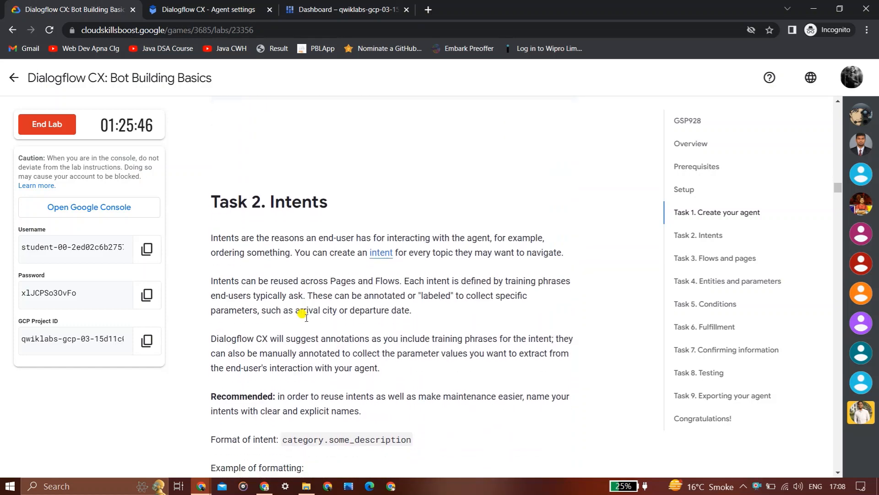
{"action": "scroll", "coordinate": [306, 316], "scroll_direction": "down", "scroll_amount": 10}
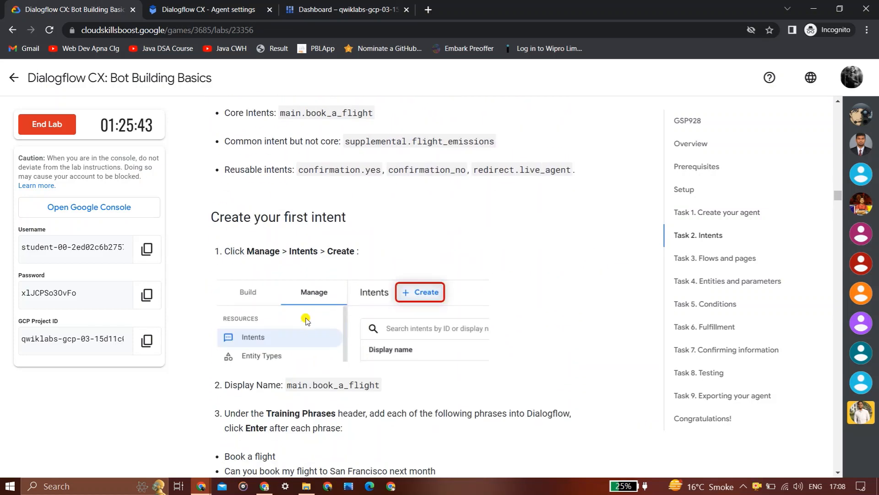
{"action": "left_click", "coordinate": [264, 4]}
{"action": "left_click", "coordinate": [120, 118]}
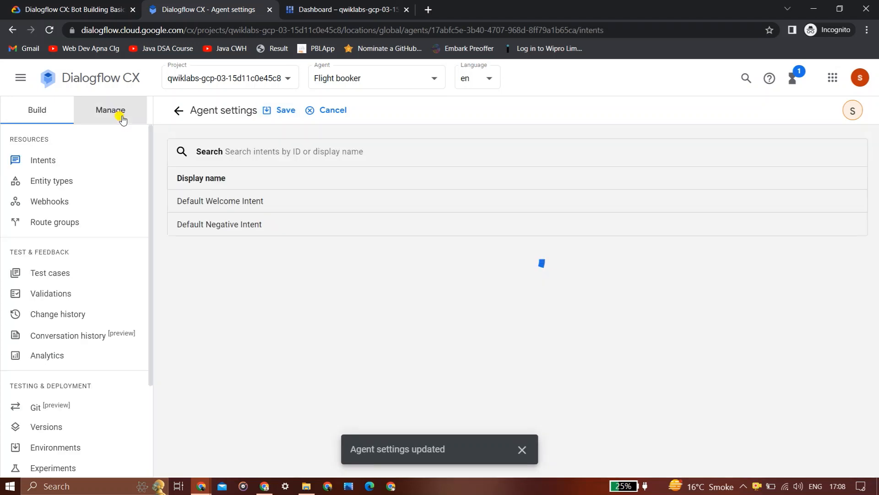
{"action": "left_click", "coordinate": [64, 163]}
{"action": "left_click", "coordinate": [232, 114]}
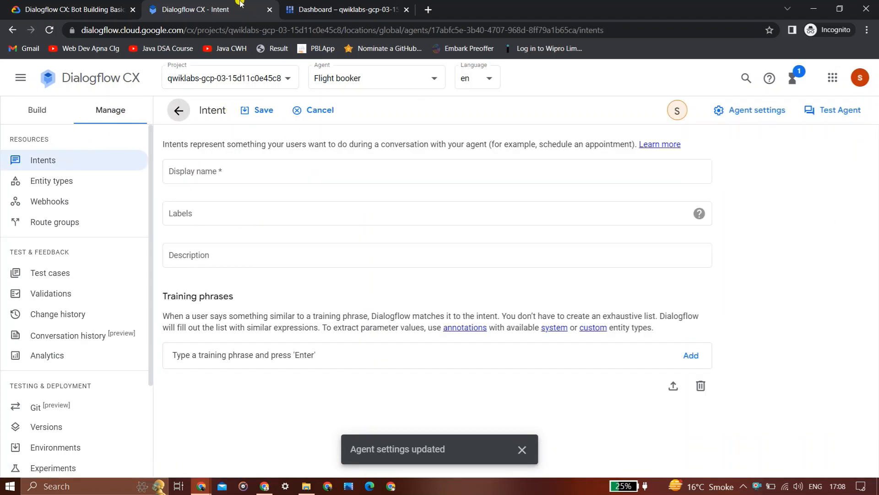
Copy the display name main.book_a_flight from the lab instructions and enter it as the new intent's display name.
{"action": "key", "text": "ctrl+shift+Tab"}
{"action": "scroll", "coordinate": [412, 247], "scroll_direction": "down", "scroll_amount": 3}
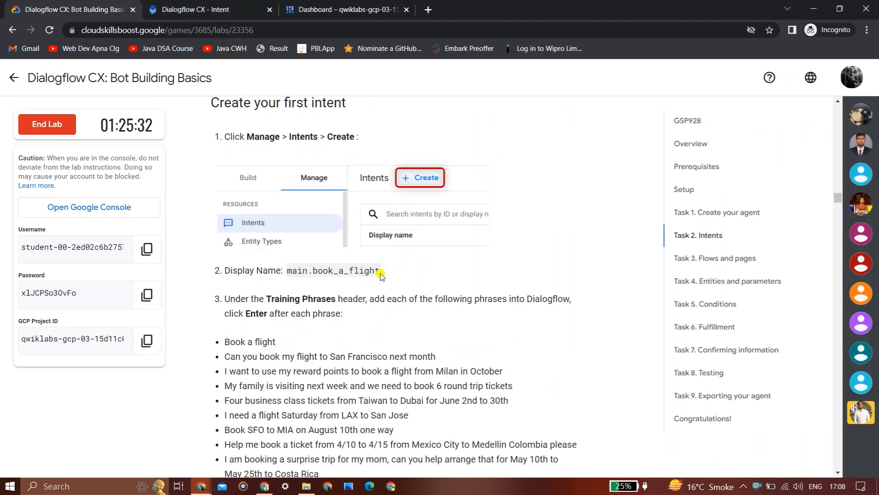
{"action": "left_click_drag", "start_coordinate": [380, 272], "coordinate": [288, 270]}
{"action": "key", "text": "ctrl+c"}
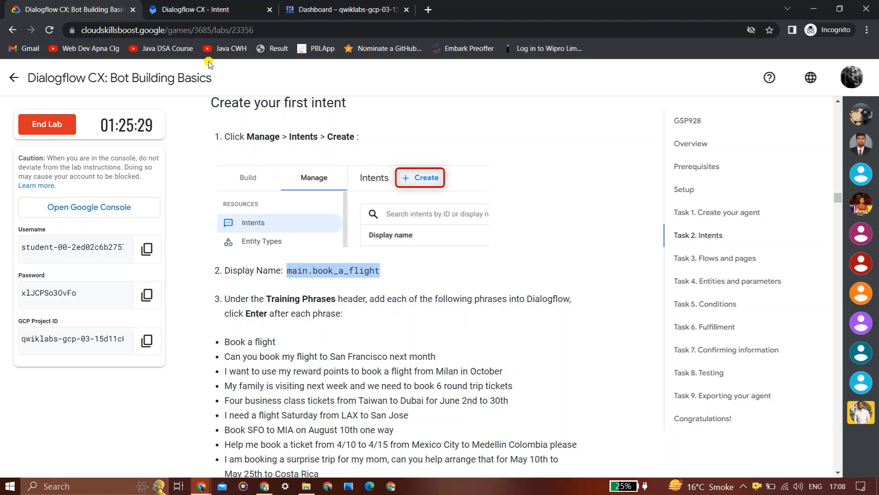
{"action": "key", "text": "ctrl+Tab"}
{"action": "left_click", "coordinate": [225, 168]}
{"action": "key", "text": "ctrl+v"}
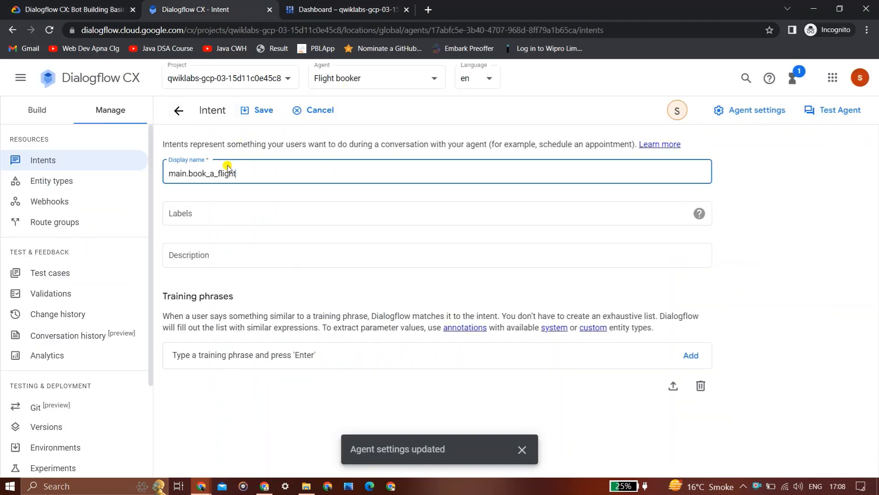
Look up the lab's list of training phrases and dismiss the agent settings notification on the intent form.
{"action": "left_click", "coordinate": [60, 3]}
{"action": "scroll", "coordinate": [370, 140], "scroll_direction": "down", "scroll_amount": 2}
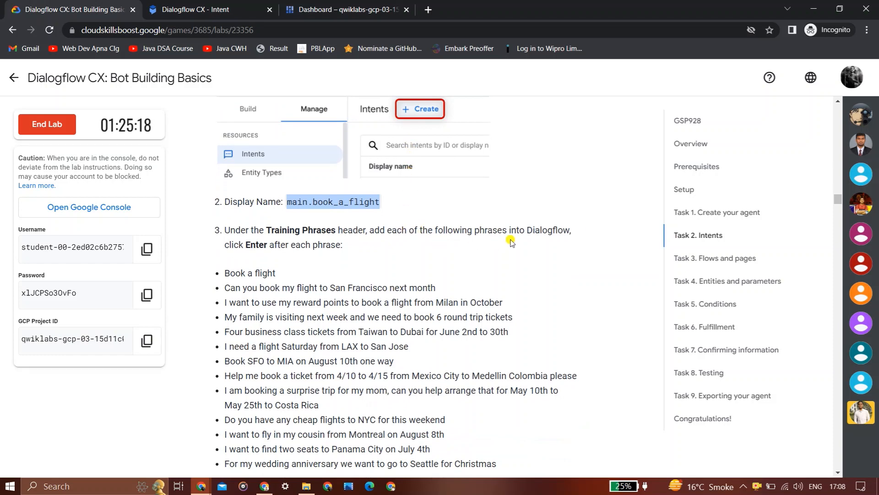
{"action": "left_click", "coordinate": [205, 18]}
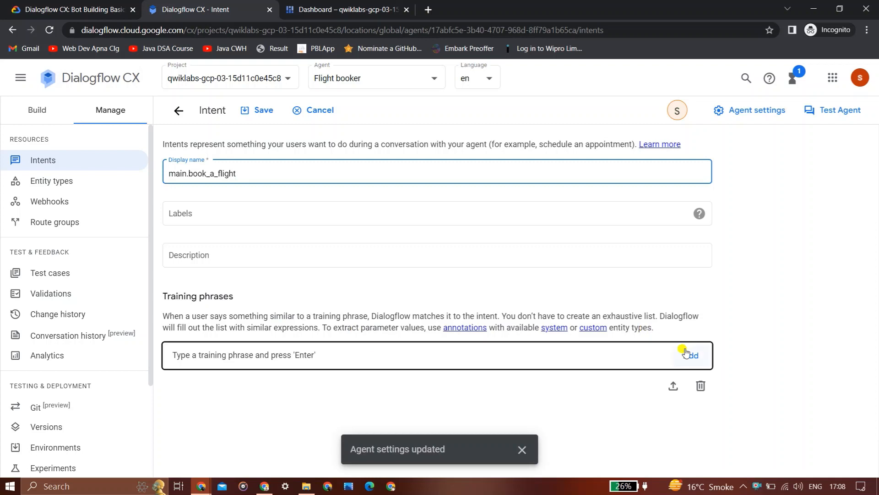
{"action": "left_click", "coordinate": [617, 356]}
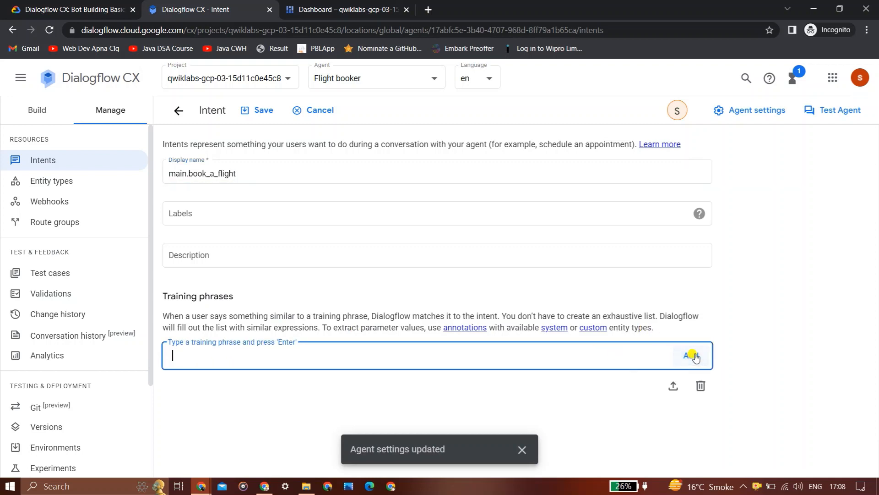
{"action": "left_click", "coordinate": [521, 449]}
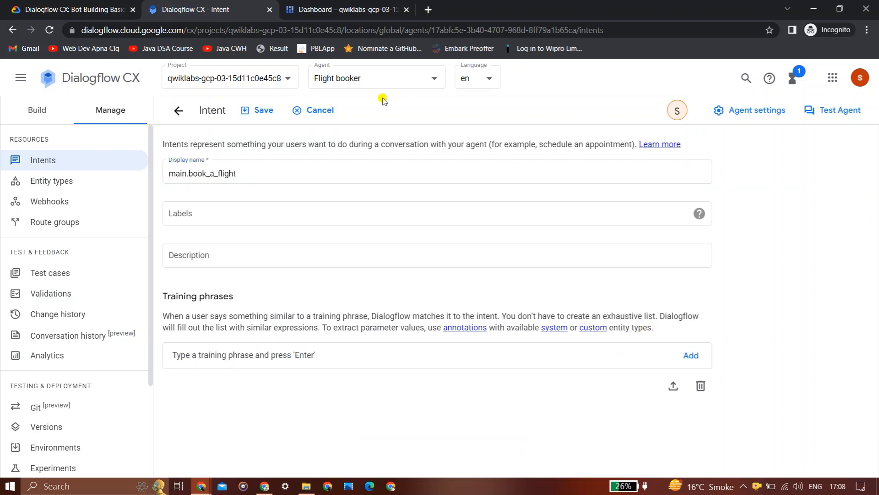
Copy the first training phrase, "Book a flight", from the lab and add it to the intent.
{"action": "left_click", "coordinate": [88, 9]}
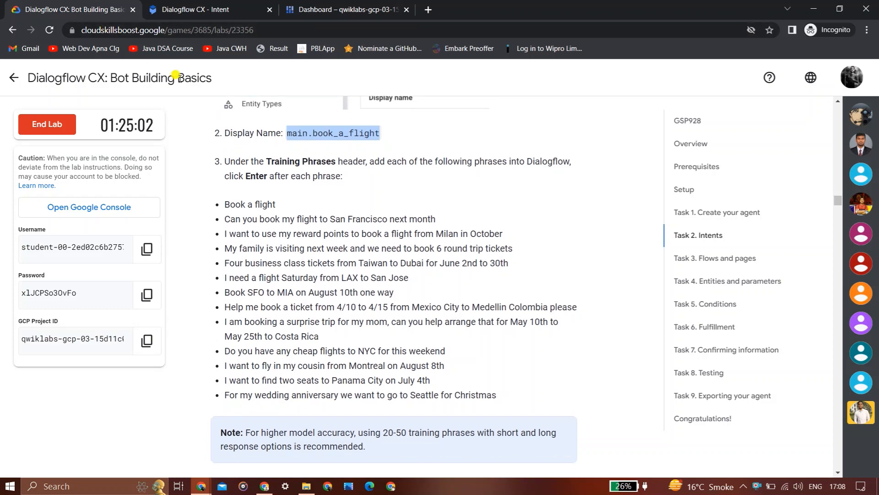
{"action": "left_click", "coordinate": [272, 204]}
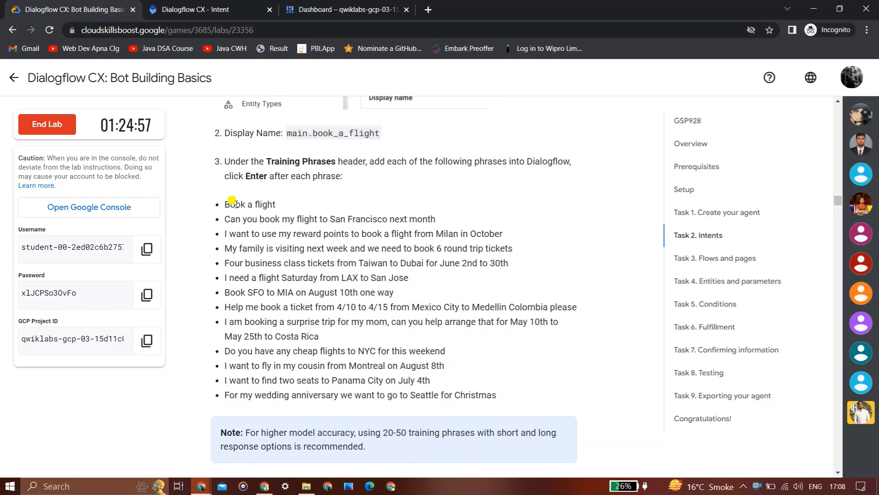
{"action": "left_click_drag", "start_coordinate": [224, 204], "coordinate": [274, 204]}
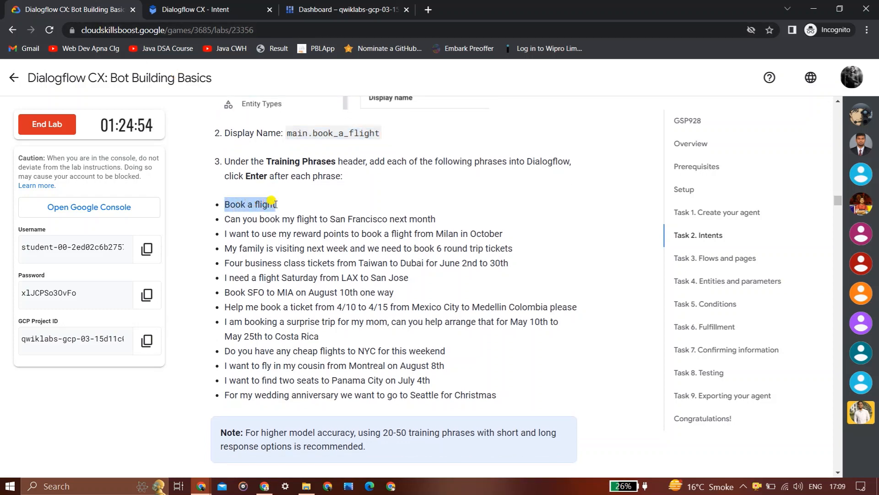
{"action": "key", "text": "ctrl+c"}
{"action": "left_click", "coordinate": [197, 9]}
{"action": "left_click", "coordinate": [317, 351]}
{"action": "key", "text": "ctrl+v"}
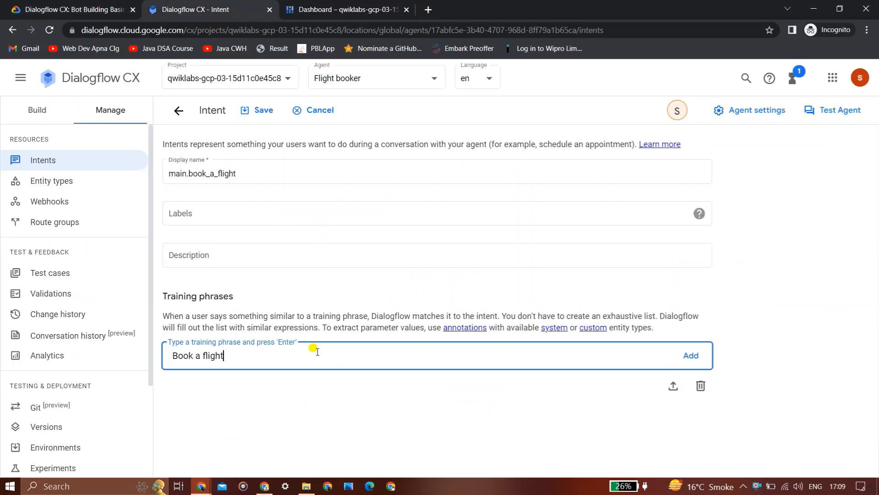
{"action": "key", "text": "Return"}
Add the lab's training phrase "Can you book my flight to San Francisco next month" to the intent.
{"action": "key", "text": "ctrl+shift+Tab"}
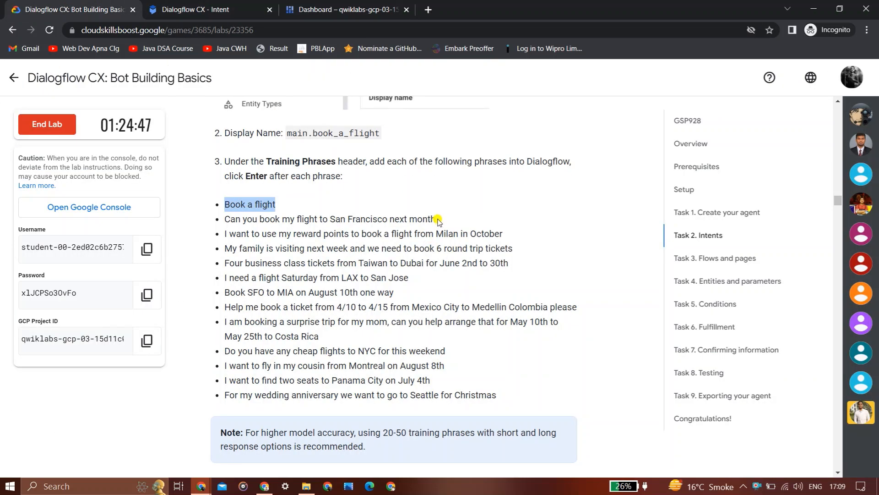
{"action": "left_click_drag", "start_coordinate": [436, 218], "coordinate": [228, 220]}
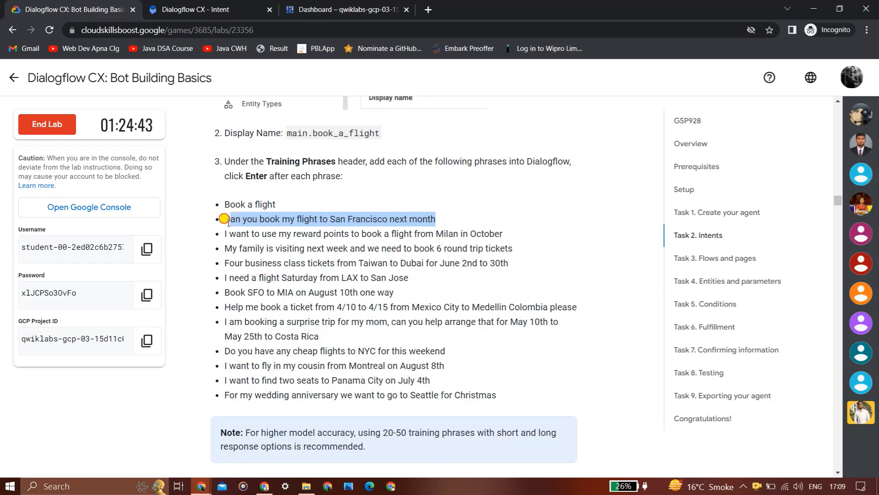
{"action": "key", "text": "ctrl+c"}
{"action": "left_click", "coordinate": [193, 5]}
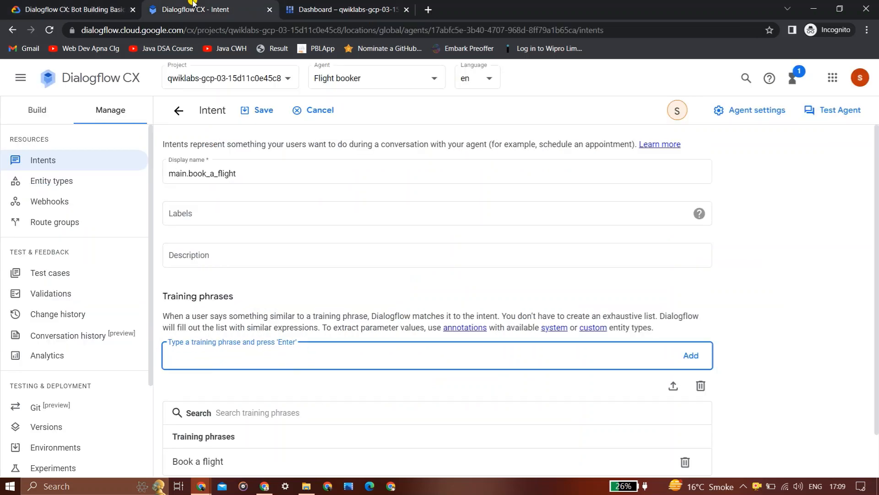
{"action": "key", "text": "ctrl+v"}
{"action": "key", "text": "Return"}
Add the lab's training phrase "I want to use my reward points to book a flight from Milan in October".
{"action": "left_click", "coordinate": [37, 5]}
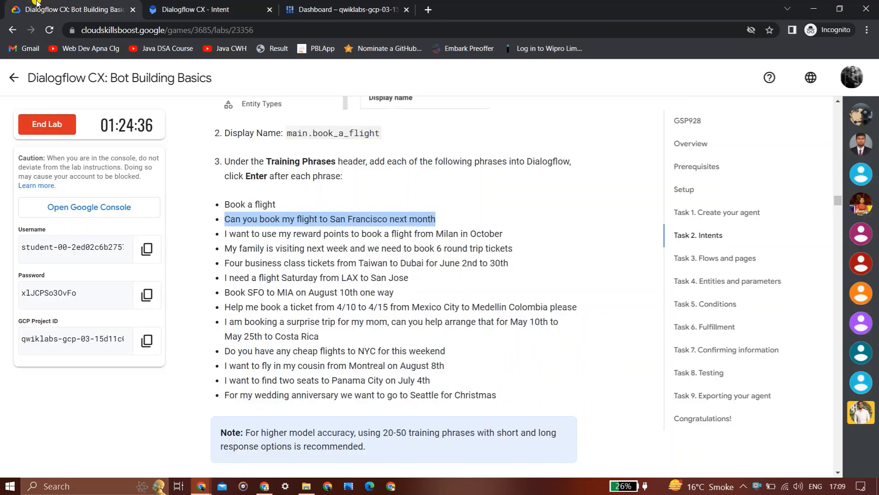
{"action": "left_click", "coordinate": [497, 231]}
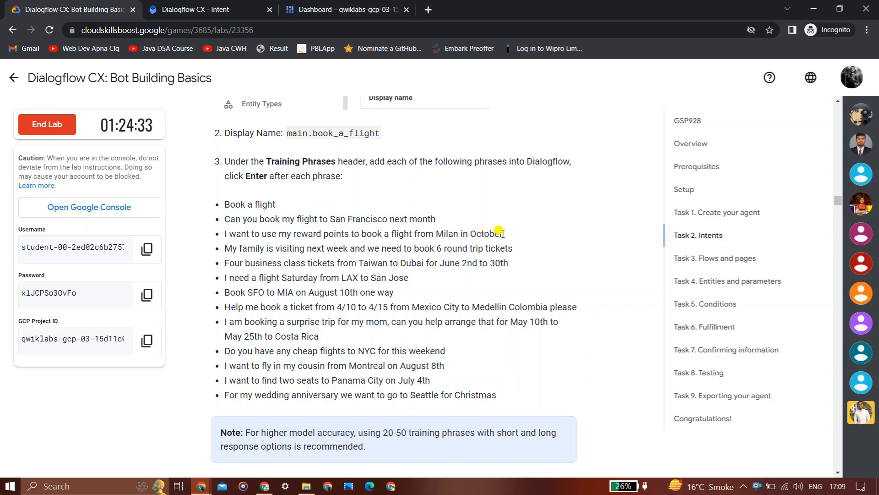
{"action": "left_click_drag", "start_coordinate": [503, 234], "coordinate": [227, 233]}
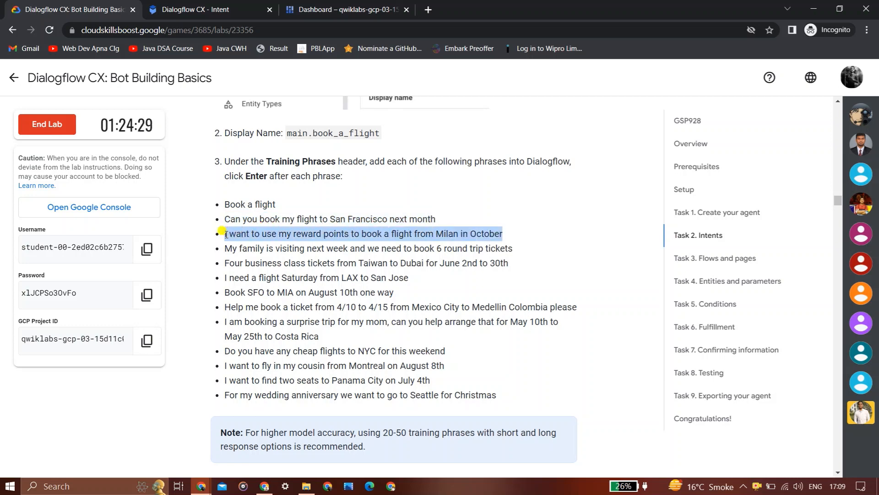
{"action": "left_click", "coordinate": [224, 4]}
{"action": "key", "text": "ctrl+v"}
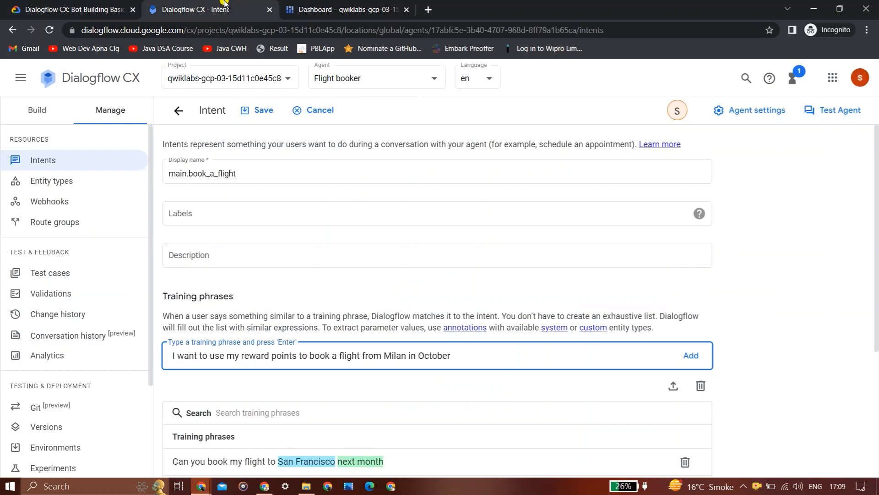
{"action": "key", "text": "Return"}
Add the lab's training phrase "My family is visiting next week and we need to book 6 round trip tickets".
{"action": "left_click", "coordinate": [114, 9]}
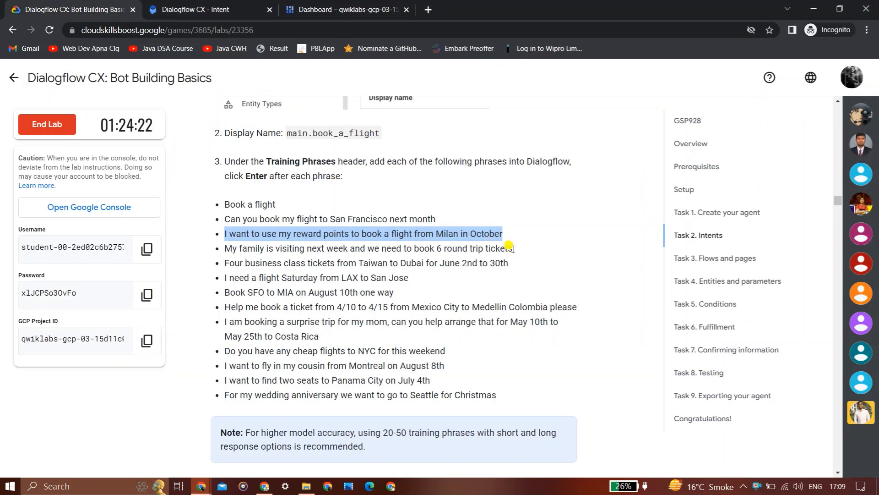
{"action": "left_click_drag", "start_coordinate": [513, 249], "coordinate": [224, 245]}
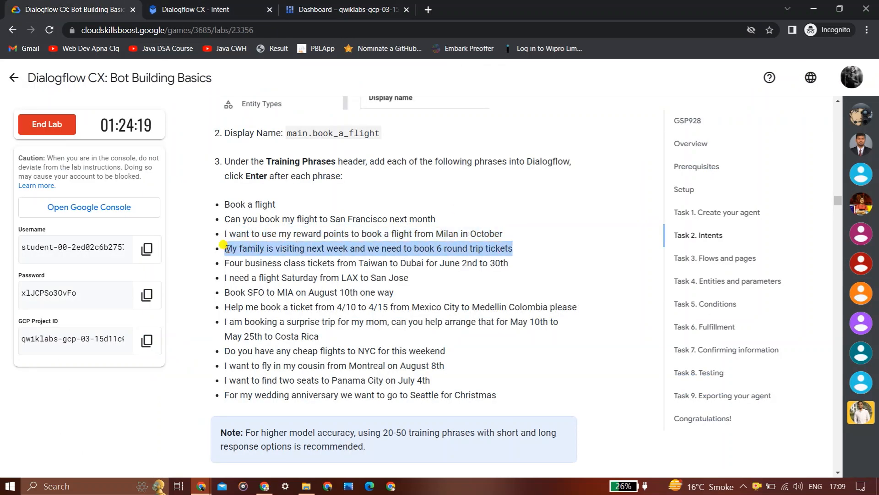
{"action": "left_click", "coordinate": [203, 5]}
{"action": "key", "text": "ctrl+v"}
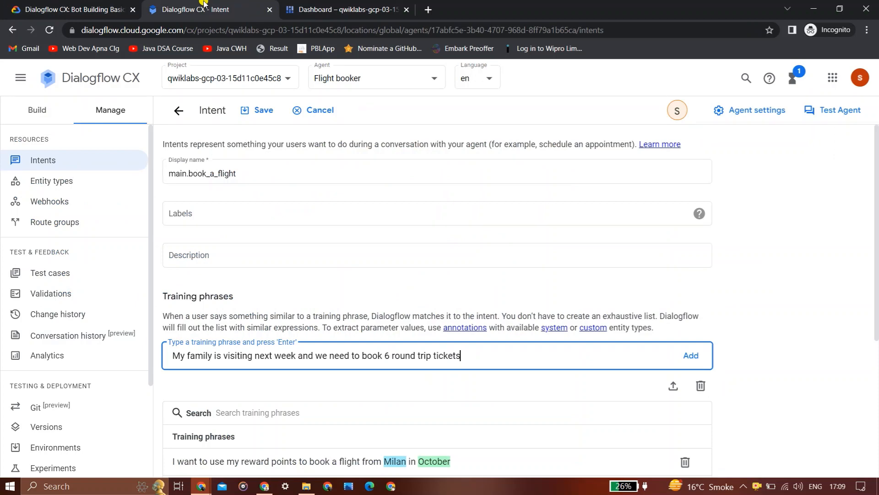
{"action": "key", "text": "Return"}
Add the lab's training phrase "Four business class tickets from Taiwan to Dubai for June 2nd to 30th".
{"action": "left_click", "coordinate": [92, 9]}
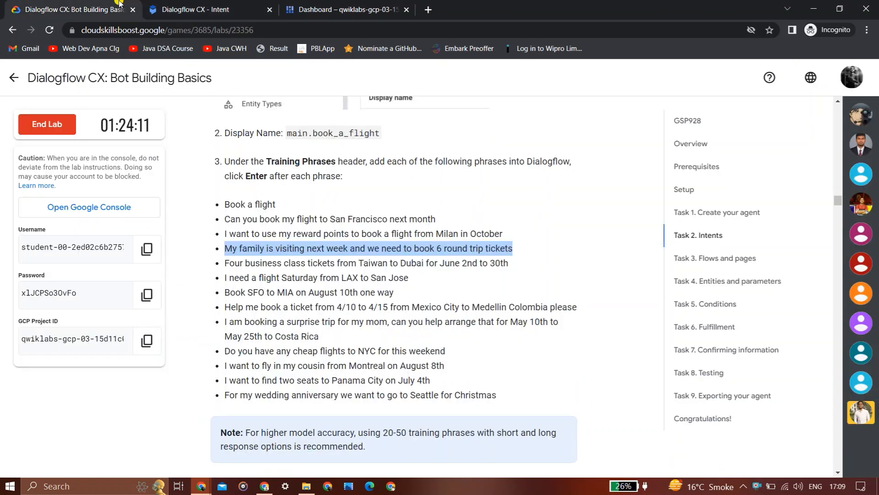
{"action": "left_click_drag", "start_coordinate": [512, 263], "coordinate": [223, 258]}
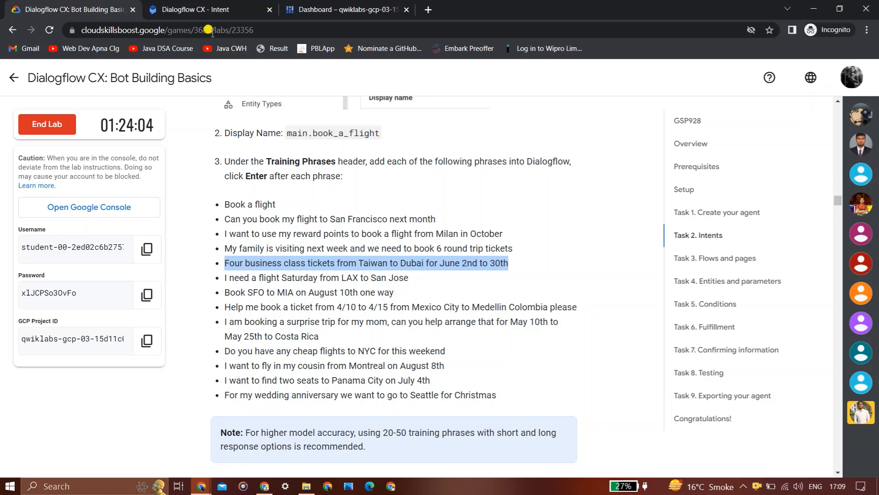
{"action": "key", "text": "ctrl+c"}
{"action": "left_click", "coordinate": [216, 7]}
{"action": "key", "text": "ctrl+v"}
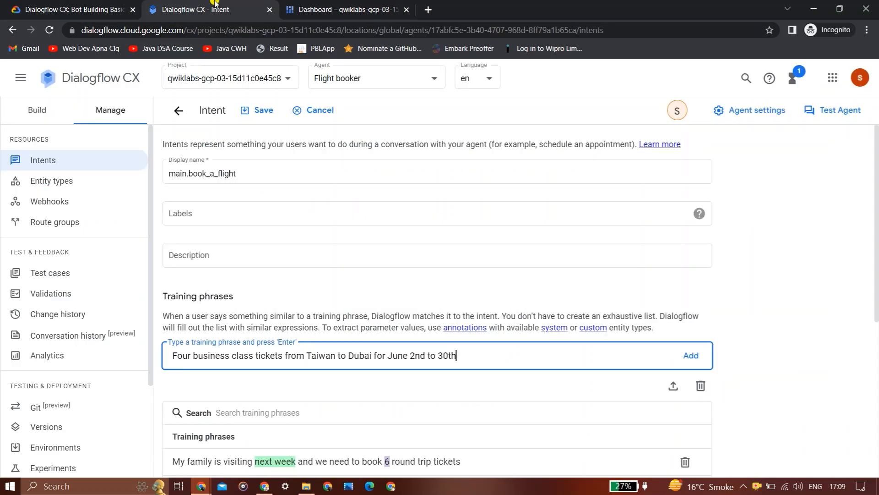
{"action": "key", "text": "Return"}
Add the lab's training phrase "I need a flight Saturday from LAX to San Jose" to the intent.
{"action": "key", "text": "ctrl+shift+Tab"}
{"action": "left_click", "coordinate": [411, 278]}
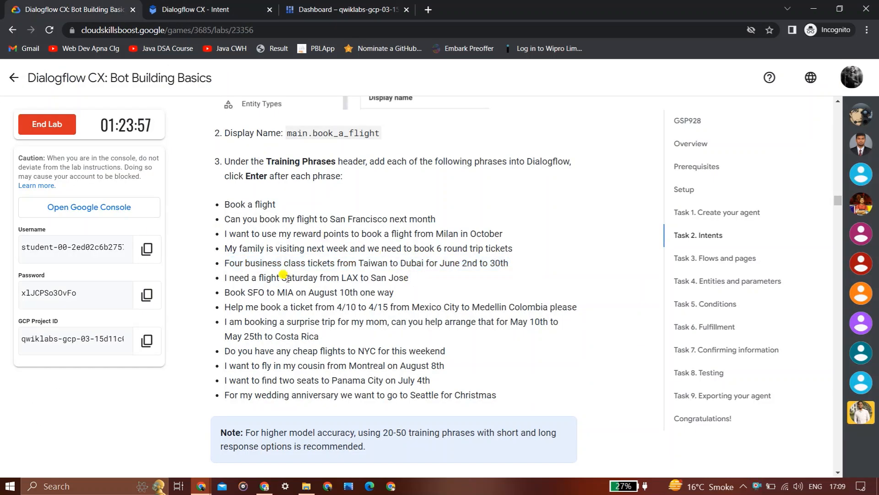
{"action": "left_click_drag", "start_coordinate": [409, 278], "coordinate": [227, 279]}
{"action": "key", "text": "ctrl+Tab"}
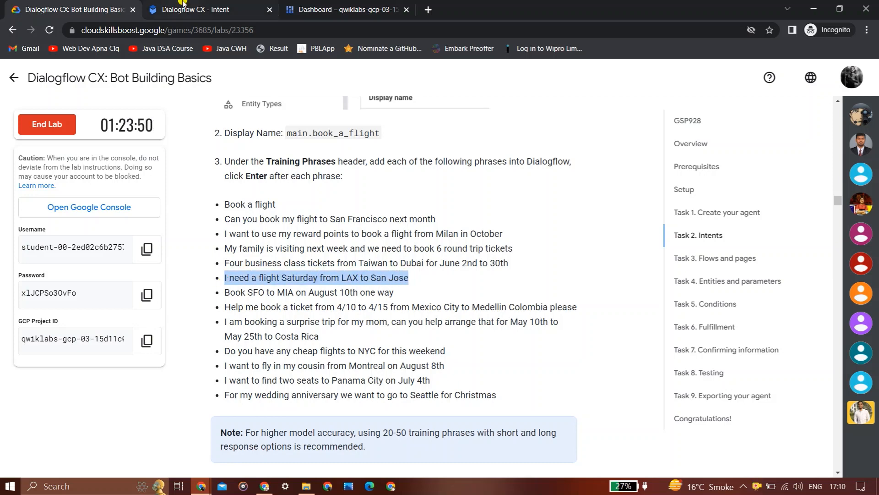
{"action": "key", "text": "ctrl+v"}
{"action": "key", "text": "Return"}
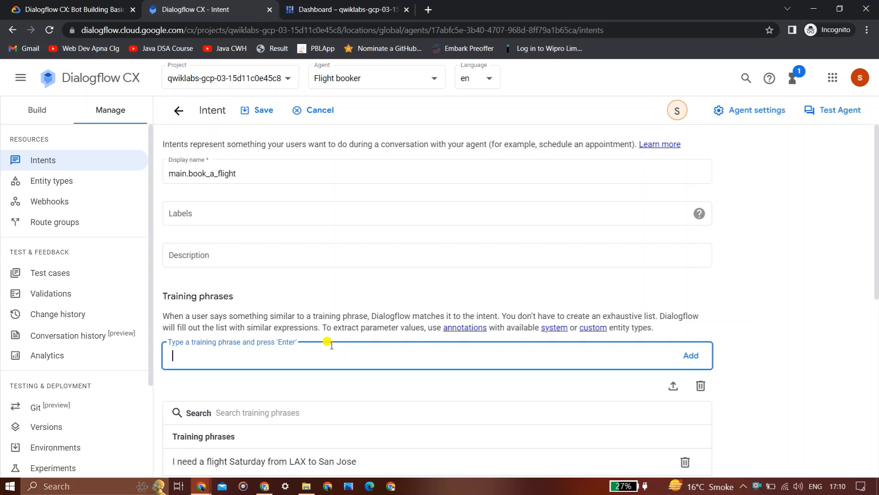
Add the lab's training phrase "Book SFO to MIA on August 10th one way" to the intent.
{"action": "key", "text": "ctrl+shift+Tab"}
{"action": "left_click_drag", "start_coordinate": [395, 293], "coordinate": [225, 294]}
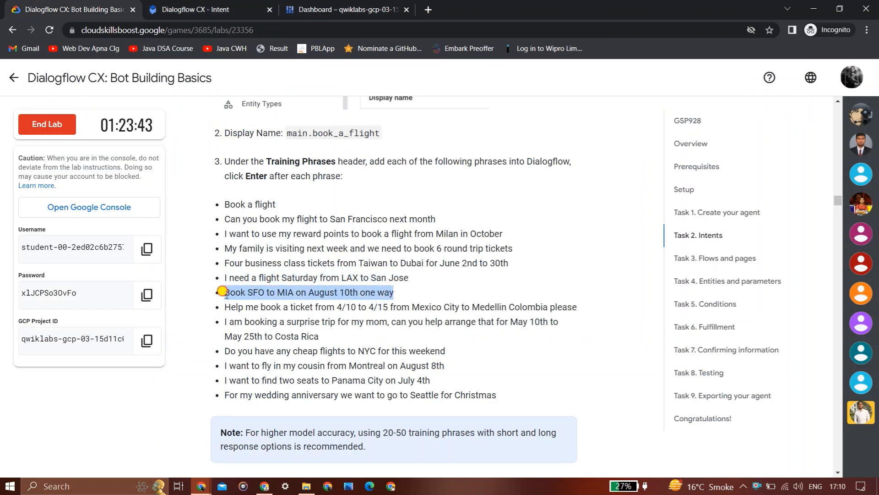
{"action": "left_click", "coordinate": [225, 6]}
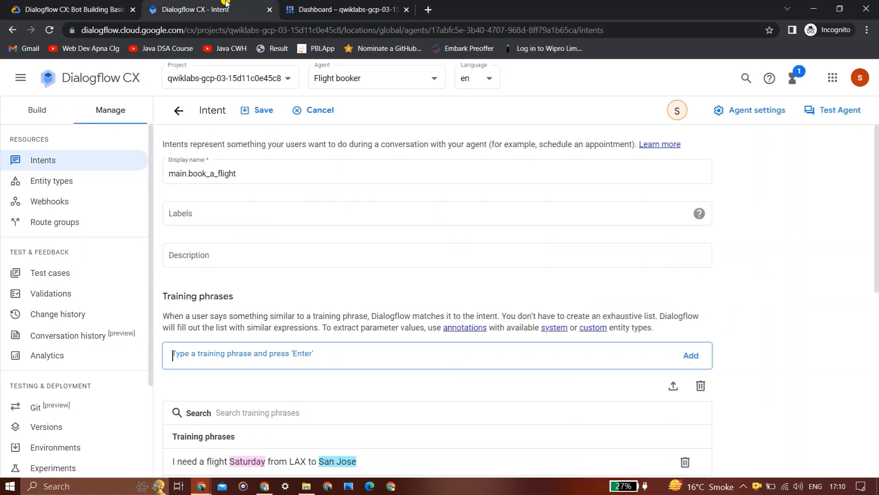
{"action": "key", "text": "ctrl+v"}
{"action": "key", "text": "Return"}
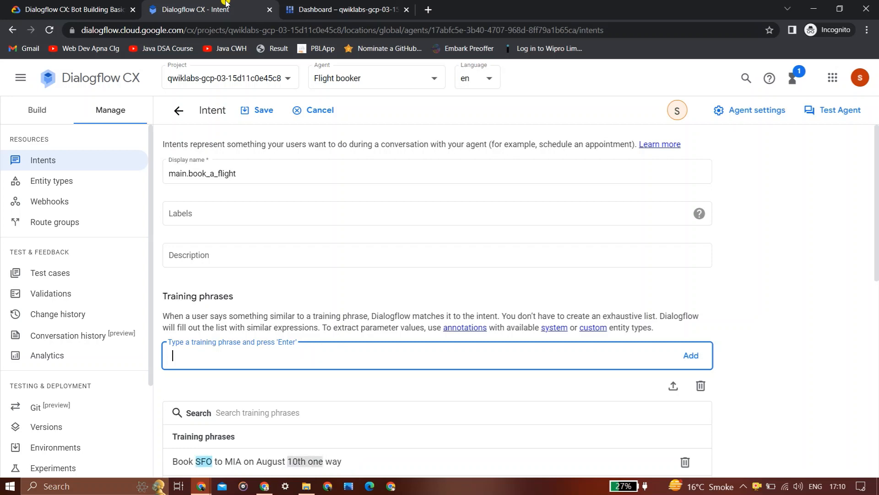
Add the lab's training phrase "Help me book a ticket from 4/10 to 4/15 from Mexico City to Medellin Colombia please".
{"action": "left_click", "coordinate": [69, 9]}
{"action": "left_click_drag", "start_coordinate": [578, 306], "coordinate": [224, 310]}
{"action": "key", "text": "ctrl+c"}
{"action": "left_click", "coordinate": [146, 5]}
{"action": "key", "text": "ctrl+v"}
{"action": "key", "text": "Return"}
Add the training phrase "I am booking a surprise trip for my mom, can you help arrange that for May 10th to May 25th to Costa Rica".
{"action": "left_click", "coordinate": [69, 10]}
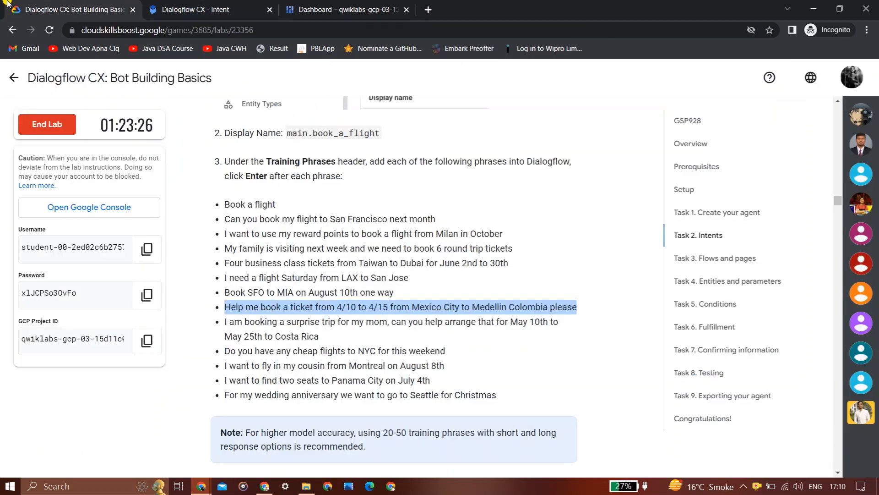
{"action": "left_click", "coordinate": [558, 323]}
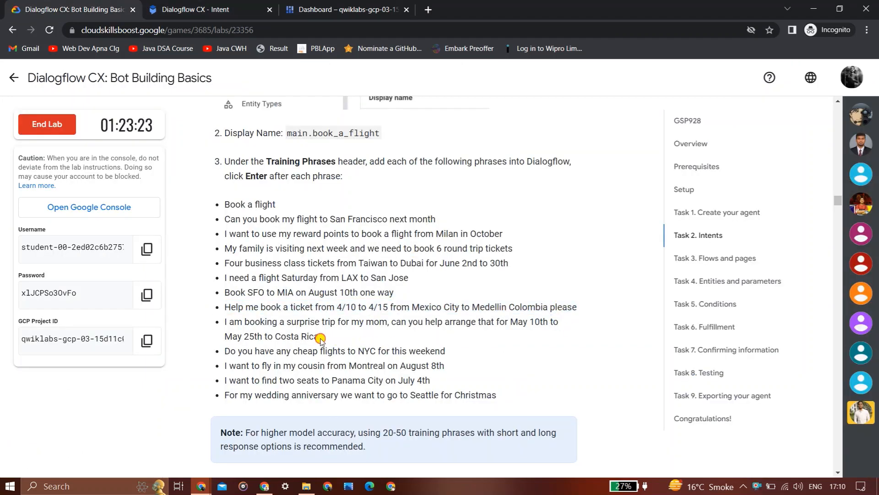
{"action": "left_click_drag", "start_coordinate": [319, 338], "coordinate": [222, 322]}
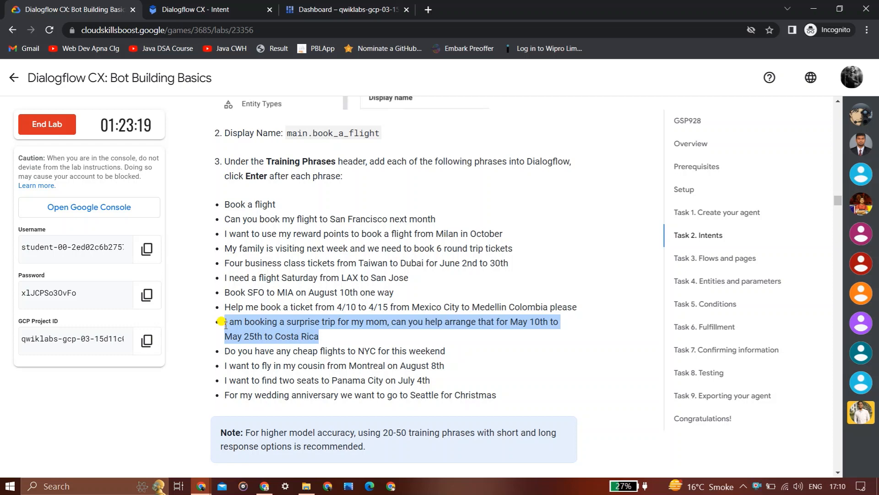
{"action": "key", "text": "ctrl+c"}
{"action": "left_click", "coordinate": [150, 5]}
{"action": "key", "text": "ctrl+v"}
{"action": "key", "text": "Return"}
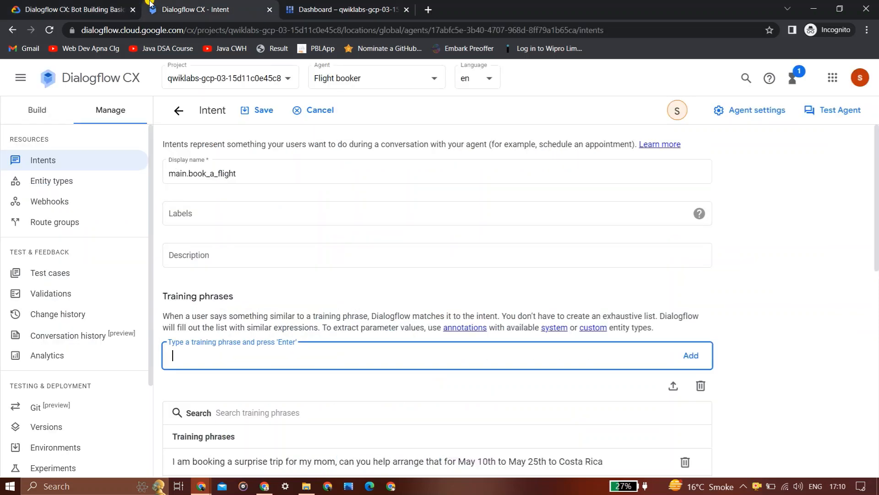
Add the lab's training phrase "Do you have any cheap flights to NYC for this weekend" to the intent.
{"action": "left_click", "coordinate": [70, 8]}
{"action": "left_click_drag", "start_coordinate": [446, 351], "coordinate": [222, 347]}
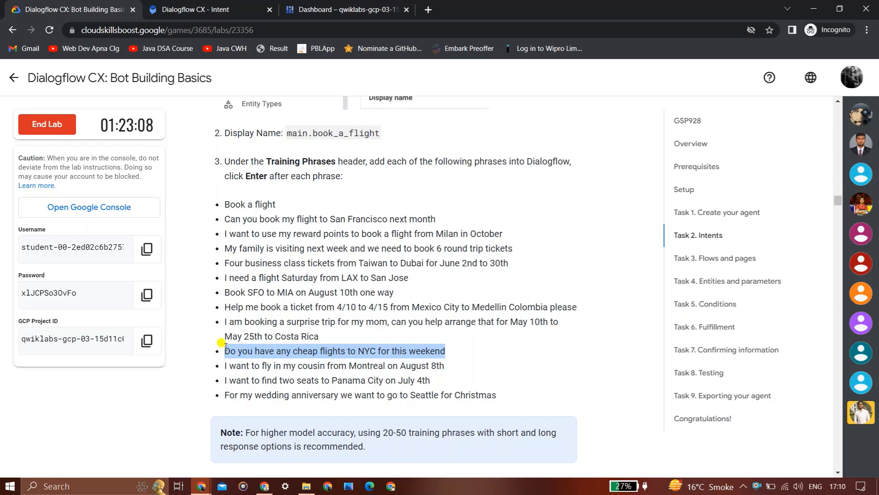
{"action": "key", "text": "ctrl+c"}
{"action": "left_click", "coordinate": [241, 4]}
{"action": "key", "text": "ctrl+v"}
{"action": "key", "text": "Return"}
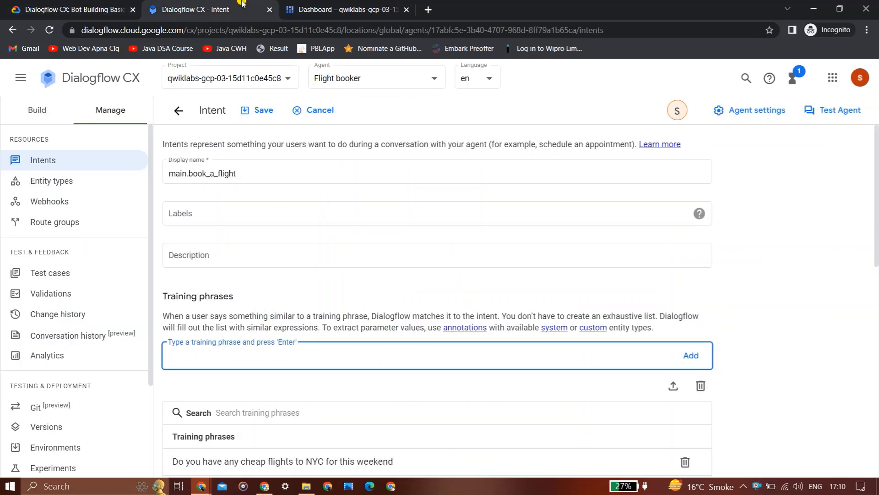
Add the lab's training phrase "I want to fly in my cousin from Montreal on August 8th" to the intent.
{"action": "left_click", "coordinate": [70, 8]}
{"action": "left_click_drag", "start_coordinate": [444, 366], "coordinate": [225, 367]}
{"action": "key", "text": "ctrl+c"}
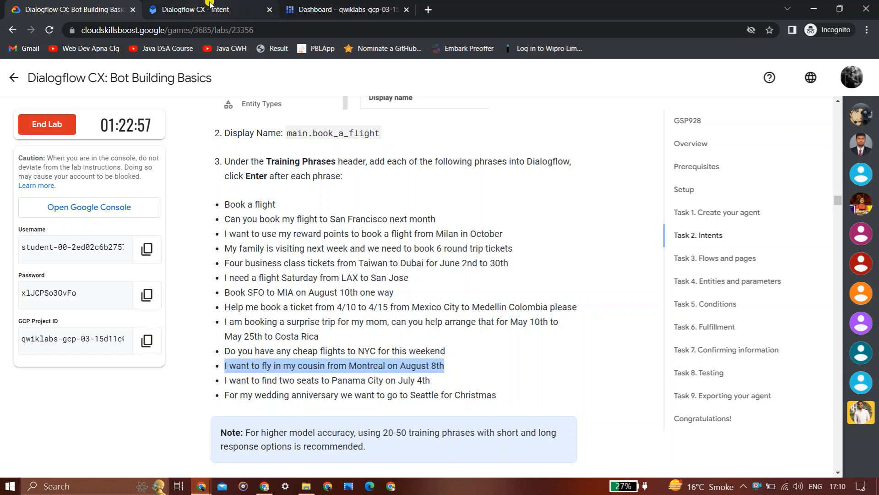
{"action": "left_click", "coordinate": [209, 7]}
{"action": "key", "text": "ctrl+v"}
{"action": "key", "text": "Return"}
Add the lab's training phrase "I want to find two seats to Panama City on July 4th" to the intent.
{"action": "left_click", "coordinate": [70, 8]}
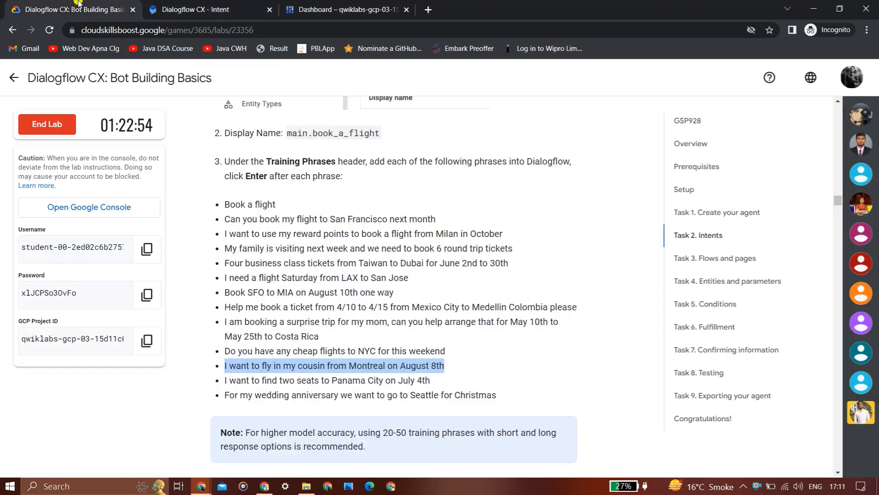
{"action": "left_click_drag", "start_coordinate": [430, 380], "coordinate": [223, 374]}
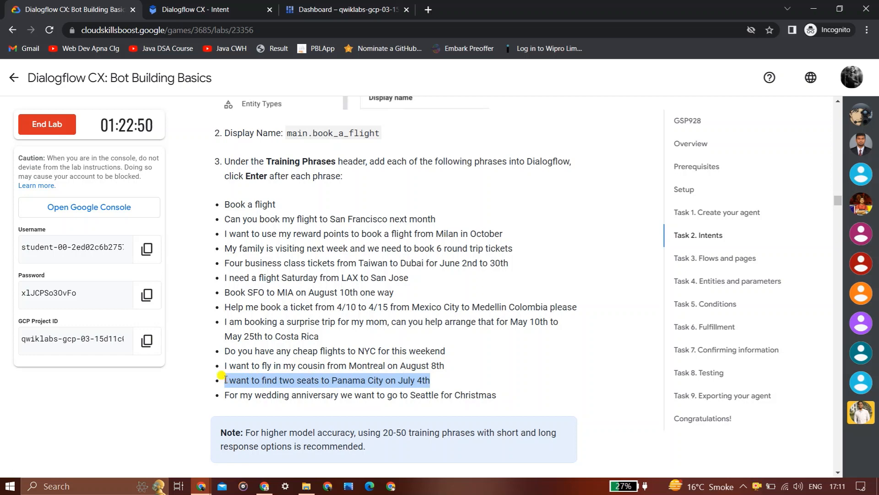
{"action": "key", "text": "ctrl+c"}
{"action": "left_click", "coordinate": [180, 5]}
{"action": "key", "text": "ctrl+v"}
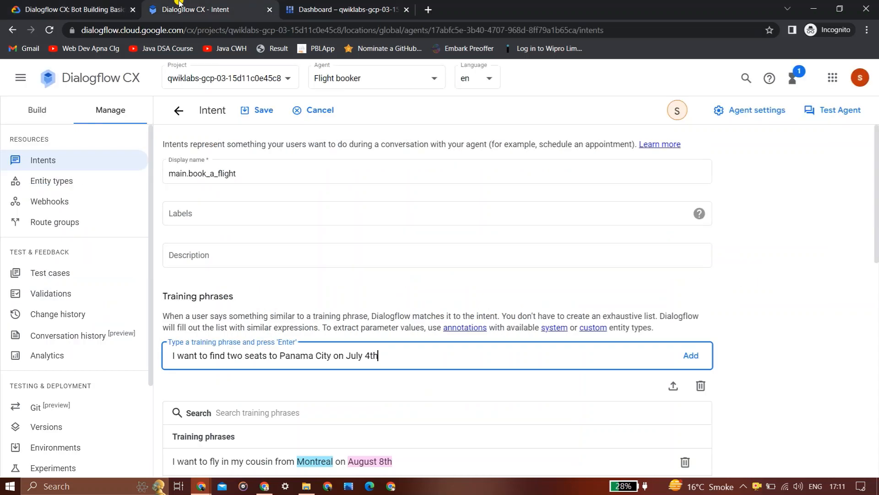
{"action": "key", "text": "Return"}
Add the lab's training phrase "For my wedding anniversary we want to go to Seattle for Christmas" to the intent.
{"action": "left_click", "coordinate": [70, 8]}
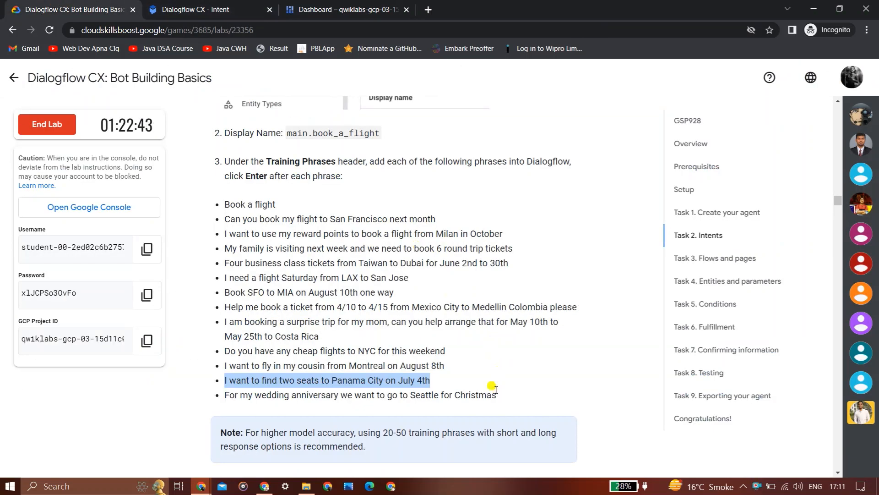
{"action": "left_click_drag", "start_coordinate": [496, 395], "coordinate": [223, 389]}
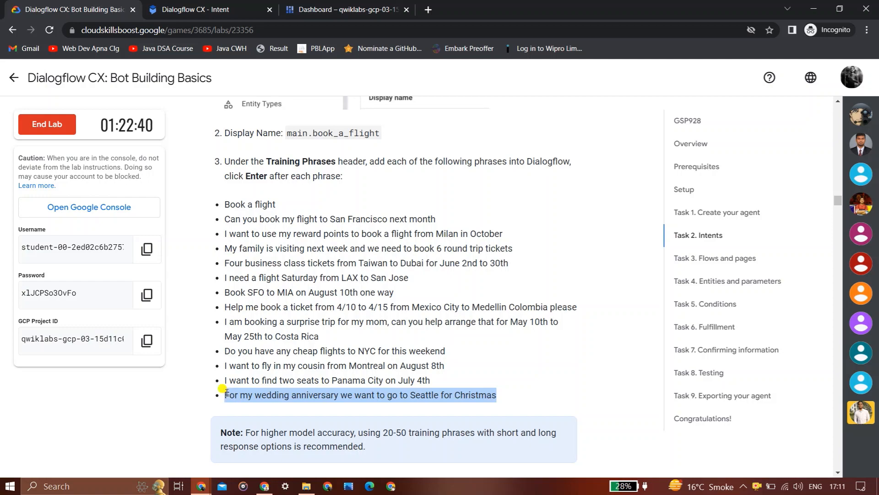
{"action": "key", "text": "ctrl+c"}
{"action": "left_click", "coordinate": [258, 4]}
{"action": "key", "text": "Return"}
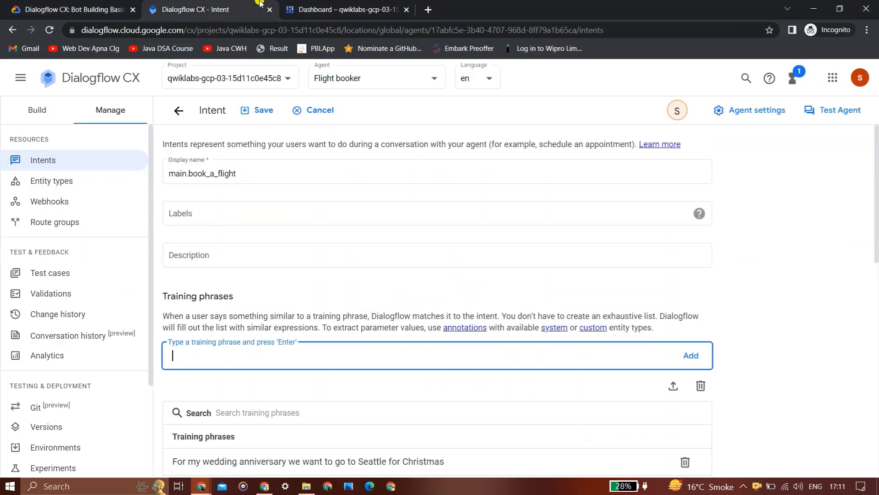
Check the training phrases against the lab instructions and save the main.book_a_flight intent.
{"action": "left_click", "coordinate": [13, 4]}
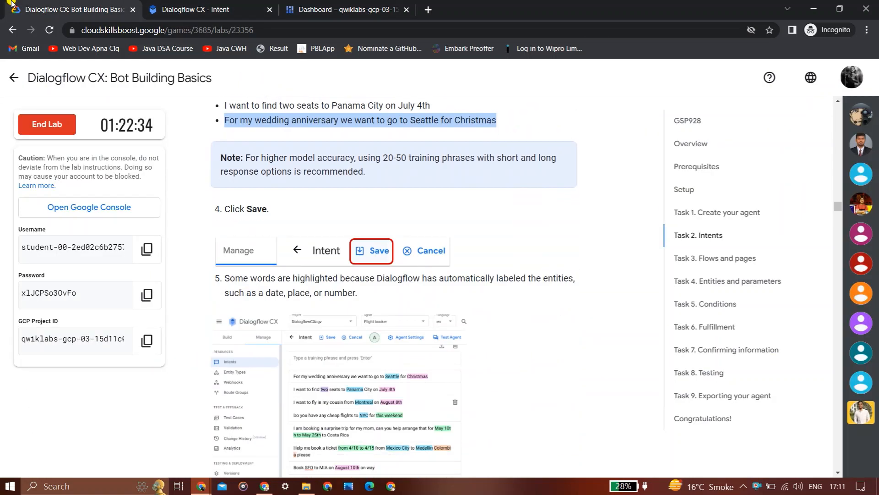
{"action": "left_click", "coordinate": [231, 7]}
{"action": "left_click", "coordinate": [876, 163]}
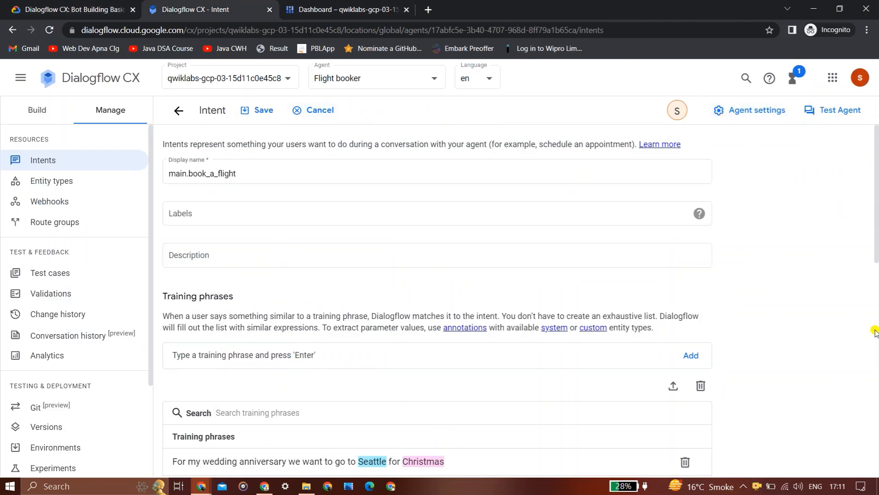
{"action": "scroll", "coordinate": [877, 330], "scroll_direction": "down", "scroll_amount": 5}
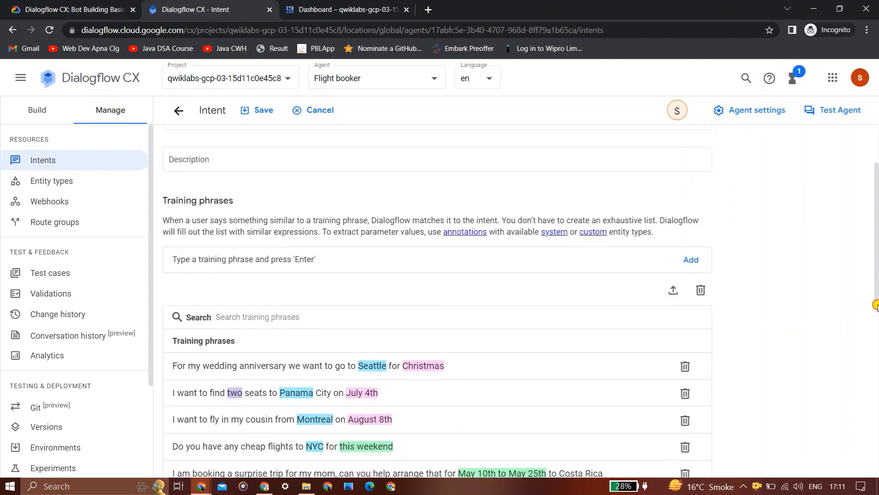
{"action": "scroll", "coordinate": [876, 359], "scroll_direction": "up", "scroll_amount": 5}
{"action": "left_click", "coordinate": [257, 110]}
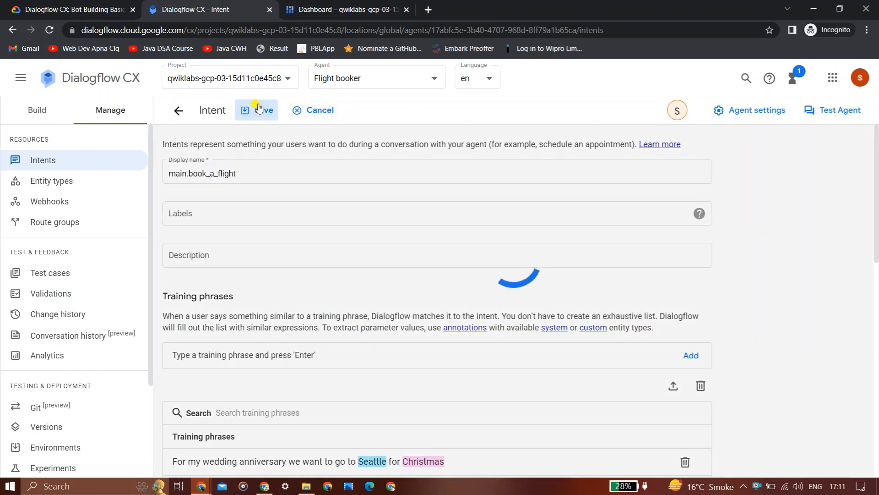
Read on in the lab instructions through Task 3, Flows and pages, to the section on building from the Default Start Flow.
{"action": "left_click", "coordinate": [82, 4]}
{"action": "key", "text": "Down"}
{"action": "key", "text": "Down"}
{"action": "key", "text": "Down"}
{"action": "key", "text": "Down"}
{"action": "key", "text": "Down"}
{"action": "key", "text": "Down"}
{"action": "key", "text": "Down"}
{"action": "key", "text": "Down"}
{"action": "key", "text": "Down"}
{"action": "key", "text": "Down"}
{"action": "key", "text": "Down"}
{"action": "key", "text": "Down"}
{"action": "key", "text": "Down"}
{"action": "key", "text": "Down"}
{"action": "key", "text": "Down"}
{"action": "key", "text": "Down"}
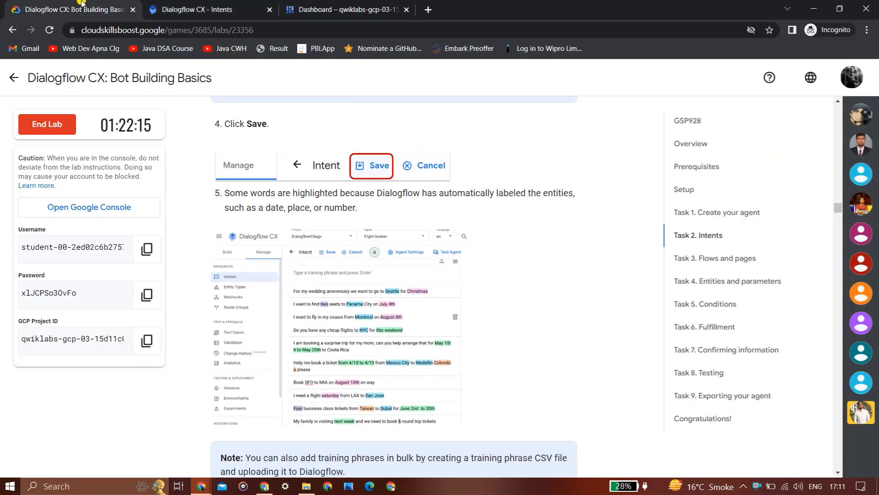
{"action": "key", "text": "Down"}
{"action": "key", "text": "Down"}
{"action": "key", "text": "Down"}
{"action": "key", "text": "Down"}
{"action": "key", "text": "Down"}
{"action": "key", "text": "Down"}
{"action": "key", "text": "Down"}
{"action": "key", "text": "Down"}
{"action": "key", "text": "Down"}
{"action": "key", "text": "Down"}
{"action": "key", "text": "Down"}
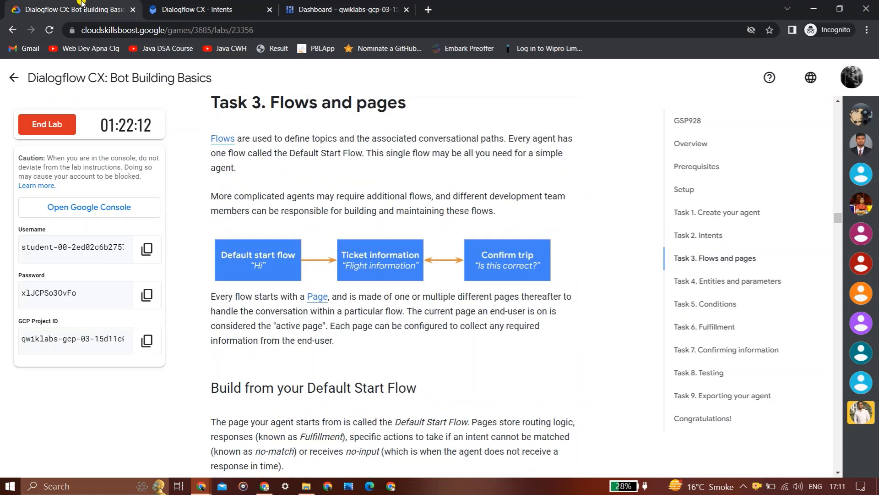
{"action": "key", "text": "Down"}
{"action": "key", "text": "Down"}
{"action": "key", "text": "Down"}
{"action": "key", "text": "Down"}
{"action": "key", "text": "Down"}
{"action": "key", "text": "Down"}
{"action": "key", "text": "Down"}
{"action": "key", "text": "Down"}
{"action": "key", "text": "Down"}
{"action": "key", "text": "Down"}
{"action": "key", "text": "Down"}
{"action": "key", "text": "Down"}
{"action": "key", "text": "Down"}
{"action": "key", "text": "Down"}
{"action": "key", "text": "Down"}
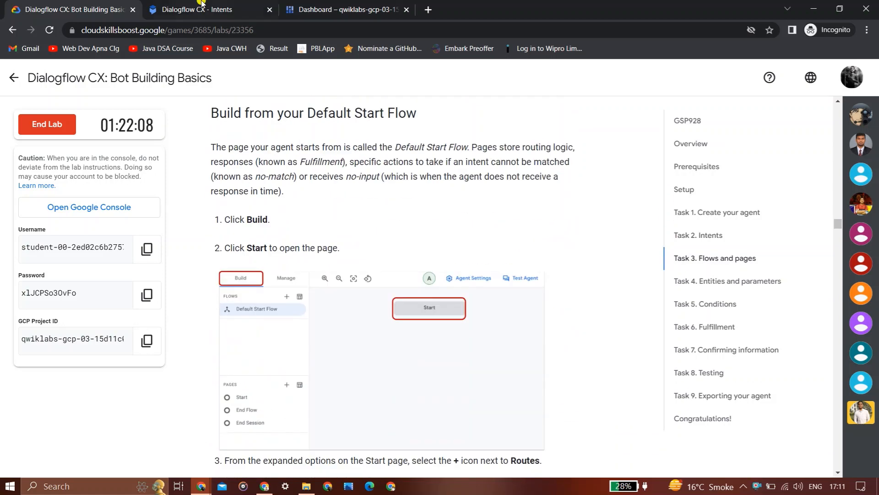
Switch the Flight booker agent to its build view and open the Start page of the Default Start Flow.
{"action": "left_click", "coordinate": [222, 4]}
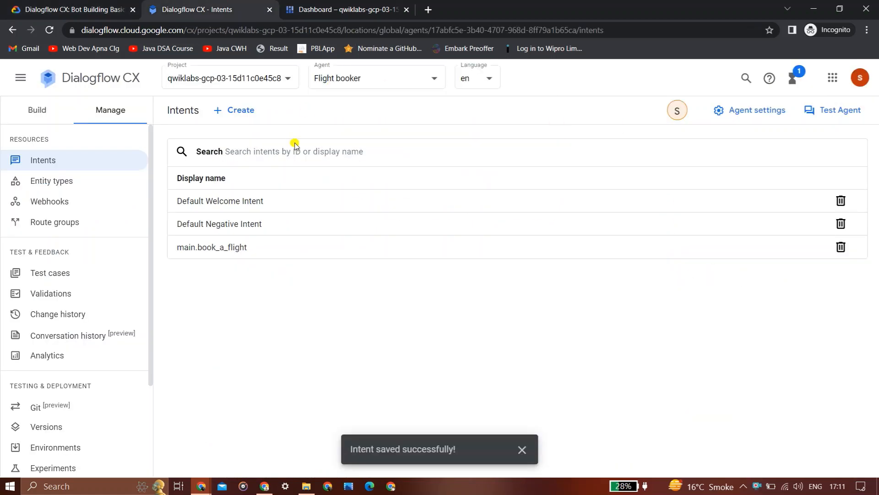
{"action": "left_click", "coordinate": [44, 4]}
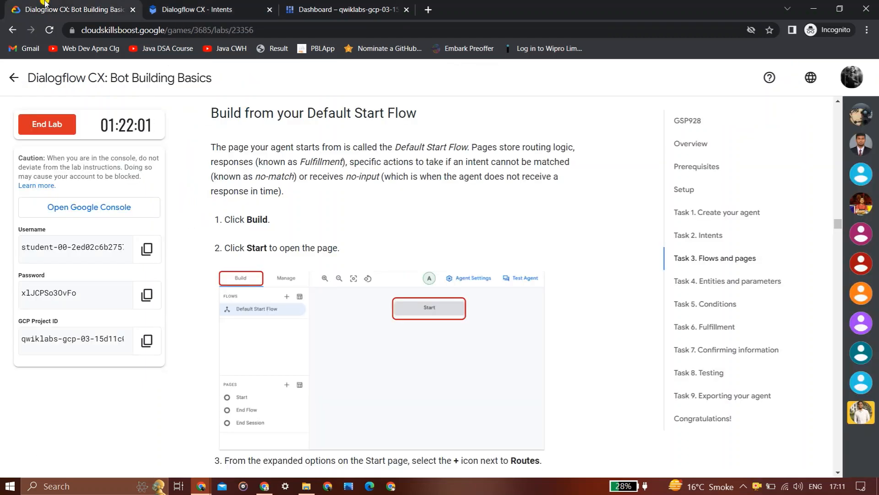
{"action": "left_click", "coordinate": [281, 4]}
{"action": "left_click", "coordinate": [220, 8]}
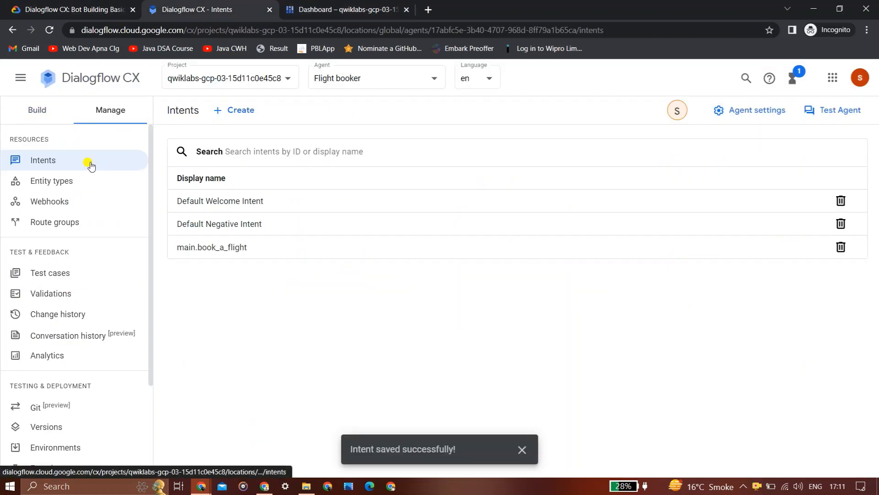
{"action": "left_click", "coordinate": [53, 122]}
{"action": "left_click", "coordinate": [59, 6]}
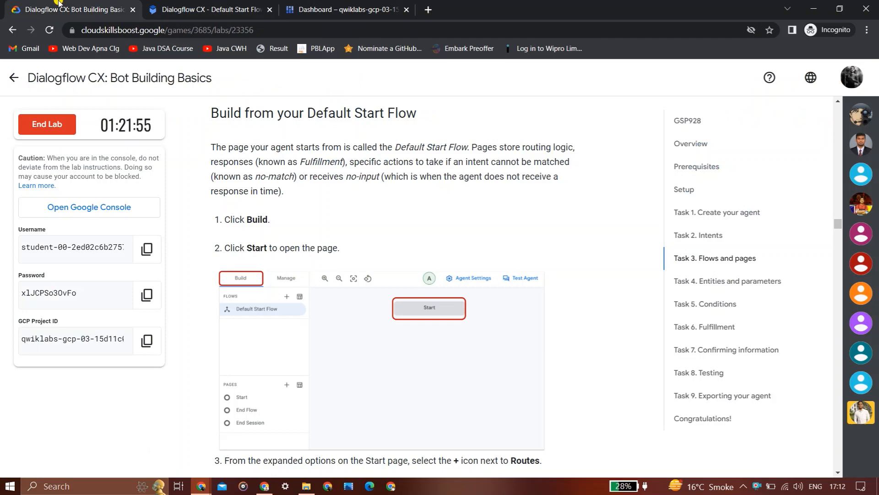
{"action": "left_click", "coordinate": [203, 4]}
{"action": "left_click", "coordinate": [315, 181]}
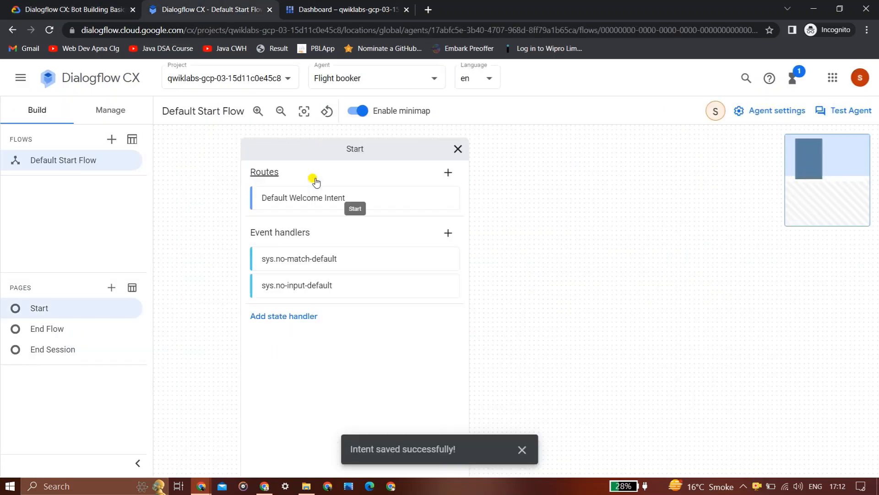
Following the lab instructions, start a new route on the Start page of the Default Start Flow.
{"action": "left_click", "coordinate": [124, 5]}
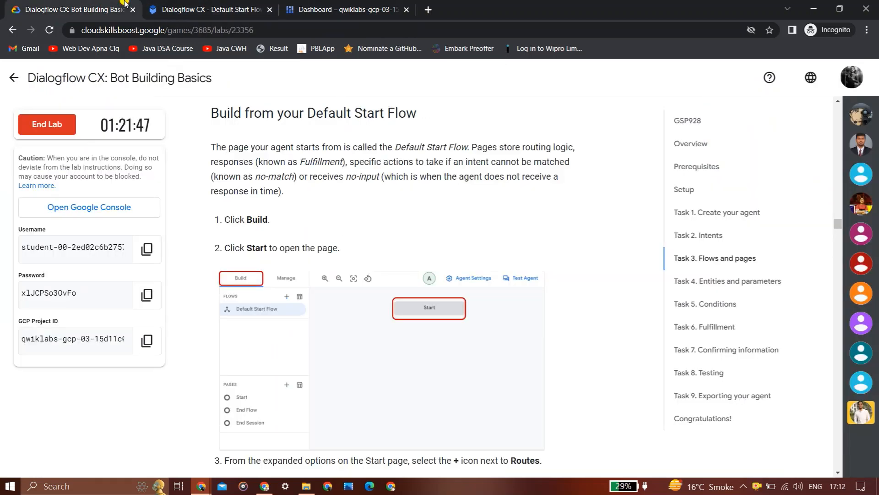
{"action": "key", "text": "Down"}
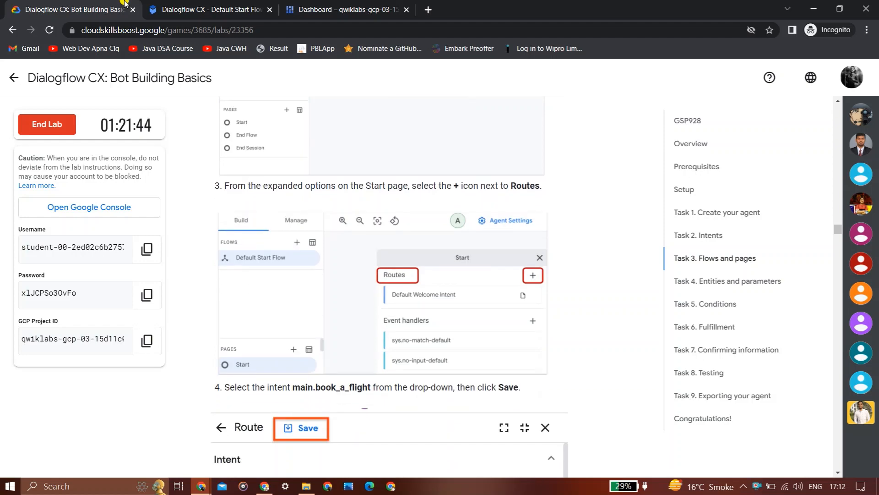
{"action": "key", "text": "Down"}
{"action": "key", "text": "Down"}
{"action": "left_click", "coordinate": [215, 9]}
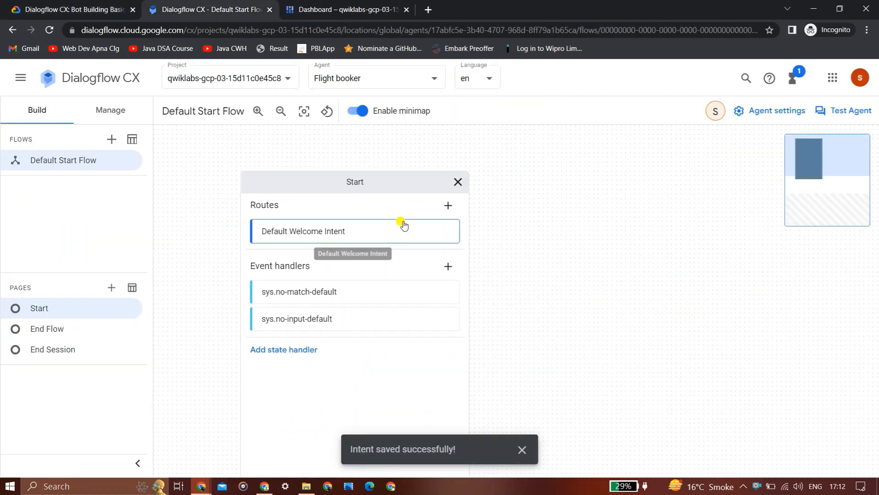
{"action": "left_click", "coordinate": [446, 204]}
Set the new route's intent to main.book_a_flight, as the lab instructs, and save the route.
{"action": "left_click", "coordinate": [7, 5]}
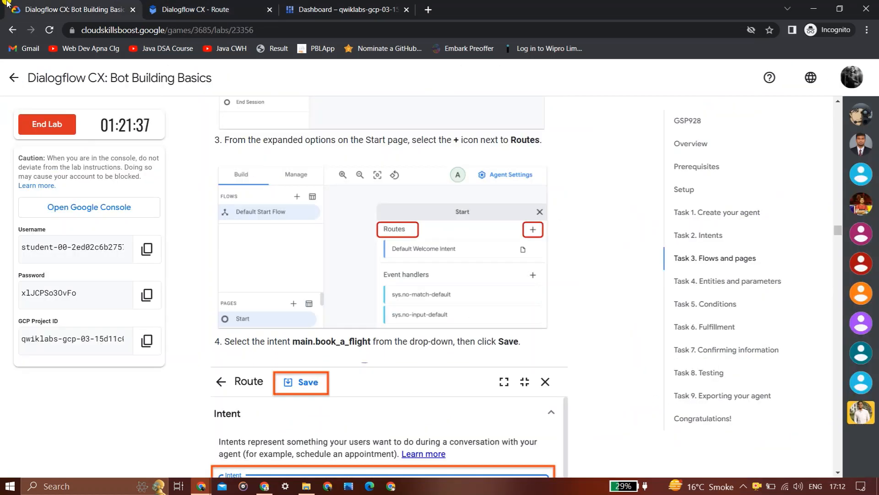
{"action": "key", "text": "Down"}
{"action": "key", "text": "Down"}
{"action": "key", "text": "Down"}
{"action": "key", "text": "Down"}
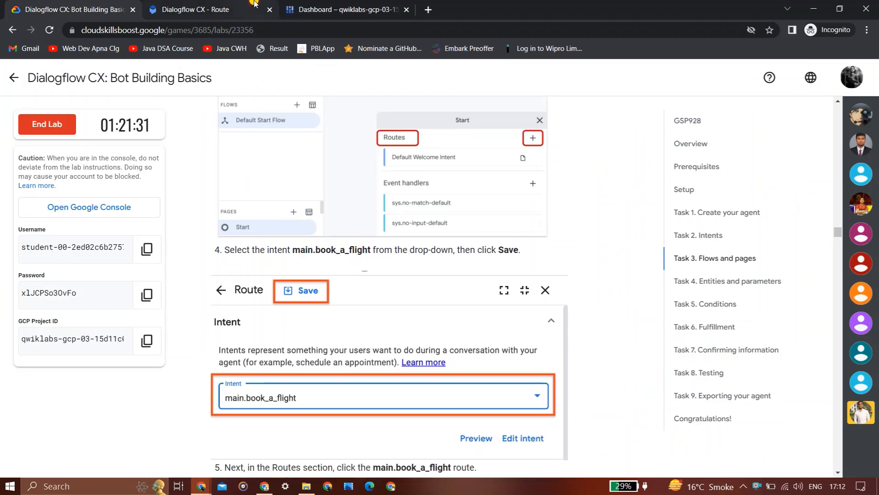
{"action": "left_click", "coordinate": [220, 10]}
{"action": "left_click", "coordinate": [785, 243]}
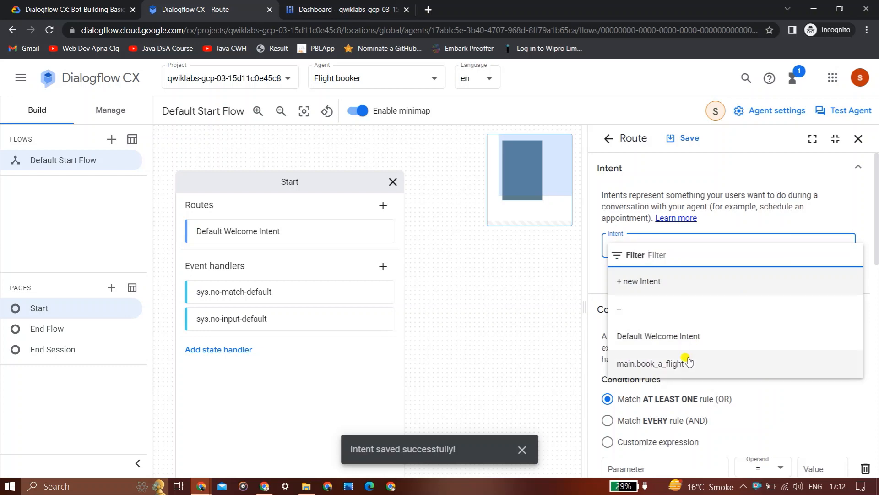
{"action": "left_click", "coordinate": [641, 362]}
{"action": "left_click", "coordinate": [69, 10]}
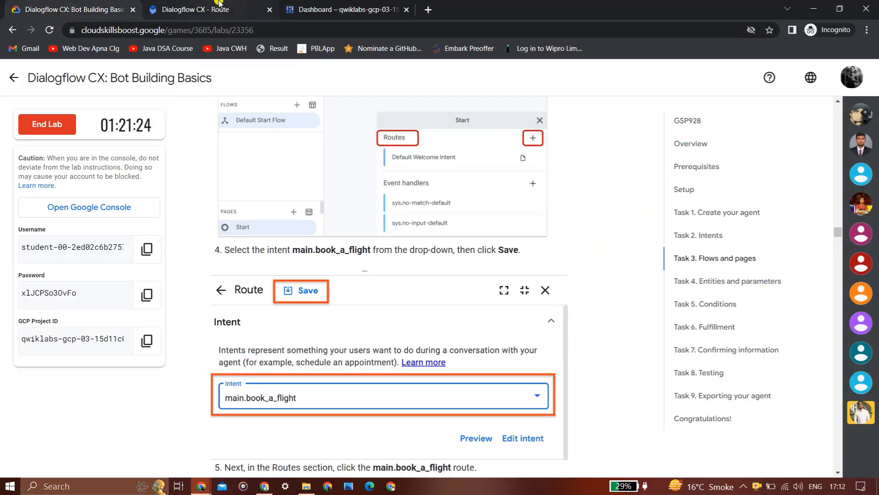
{"action": "left_click", "coordinate": [202, 9]}
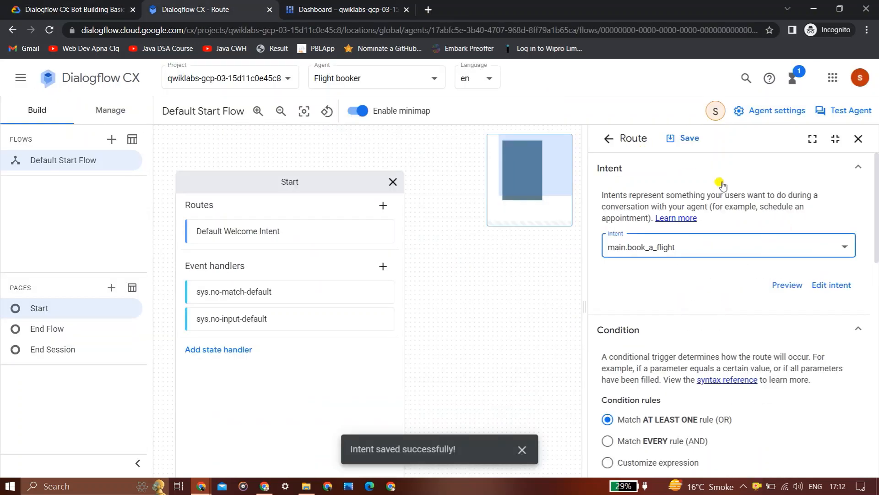
{"action": "left_click", "coordinate": [684, 138]}
Read the lab's steps for the route transition and locate the Transition section of the main.book_a_flight route.
{"action": "left_click", "coordinate": [69, 9]}
{"action": "scroll", "coordinate": [389, 286], "scroll_direction": "down", "scroll_amount": 3}
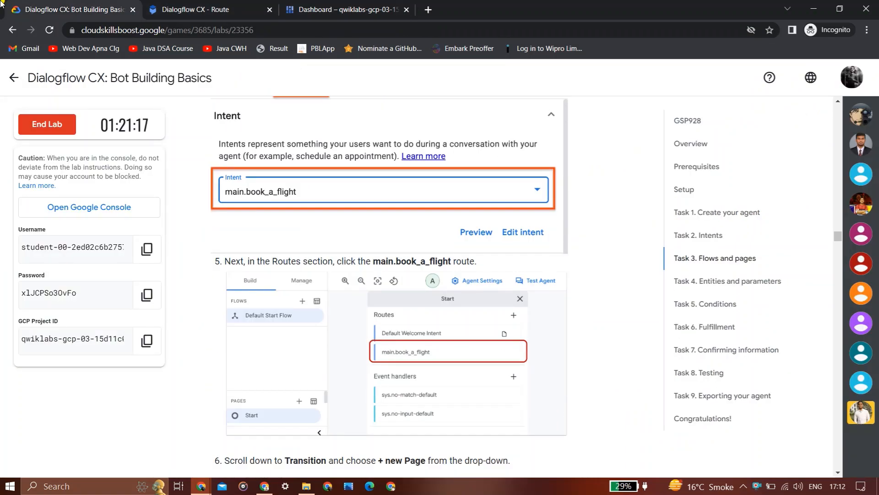
{"action": "scroll", "coordinate": [389, 286], "scroll_direction": "up", "scroll_amount": 1}
{"action": "scroll", "coordinate": [390, 286], "scroll_direction": "down", "scroll_amount": 3}
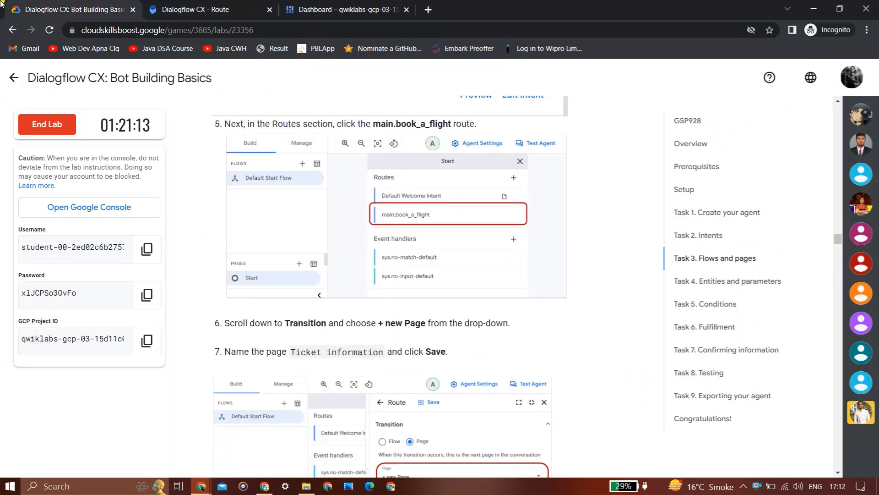
{"action": "left_click", "coordinate": [200, 2]}
{"action": "left_click", "coordinate": [39, 2]}
{"action": "scroll", "coordinate": [390, 274], "scroll_direction": "down", "scroll_amount": 4}
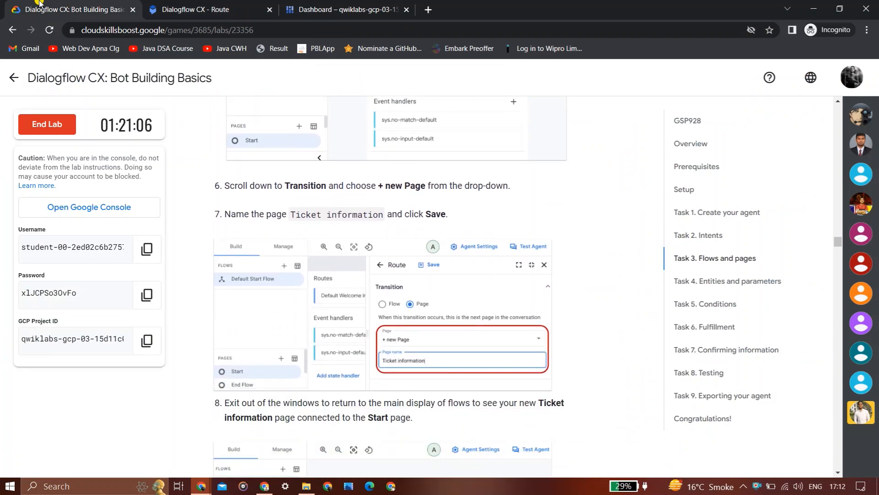
{"action": "left_click", "coordinate": [170, 2]}
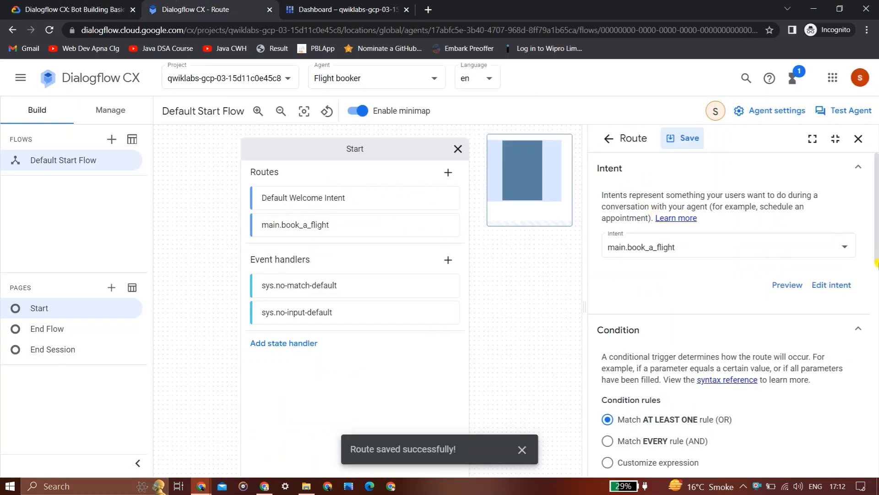
{"action": "left_click_drag", "start_coordinate": [876, 263], "coordinate": [876, 476]}
Copy the page name "Ticket information" from the lab instructions and return to the route's transition settings.
{"action": "left_click", "coordinate": [13, 3]}
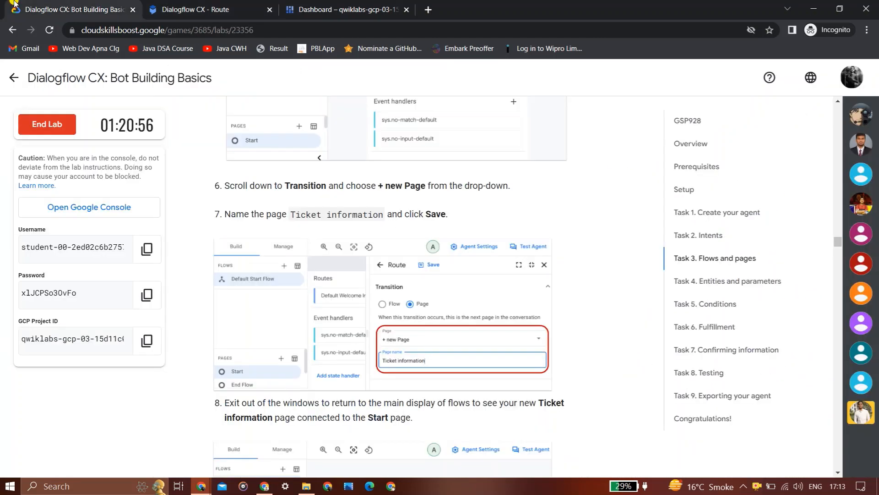
{"action": "left_click_drag", "start_coordinate": [291, 215], "coordinate": [378, 209]}
{"action": "key", "text": "ctrl+c"}
{"action": "left_click", "coordinate": [229, 4]}
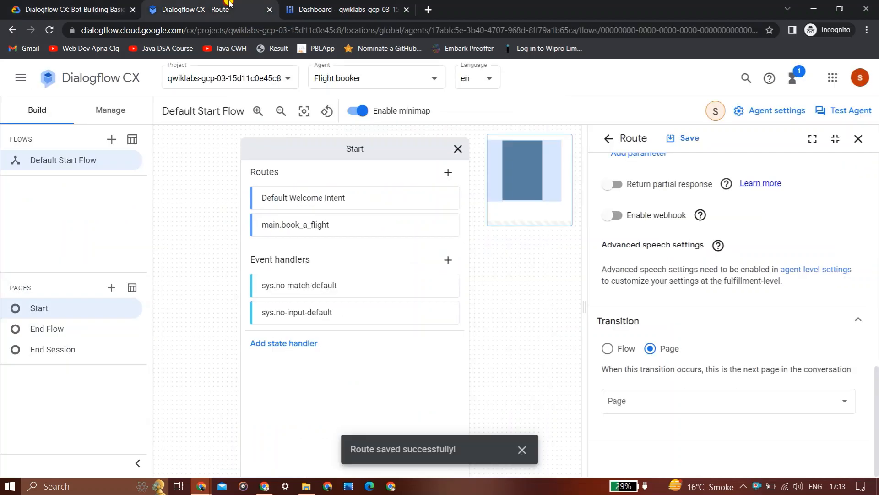
Set the main.book_a_flight route to transition to a new page named "Ticket information" and save the route.
{"action": "left_click", "coordinate": [644, 393]}
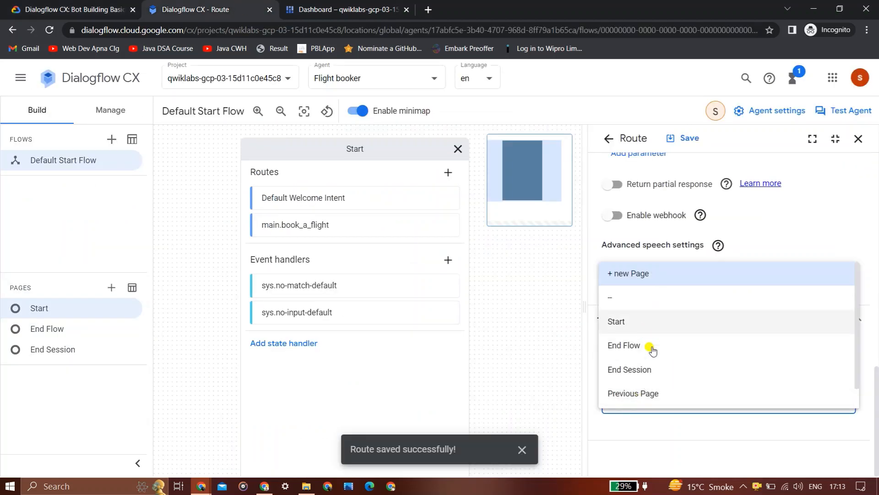
{"action": "left_click", "coordinate": [627, 273]}
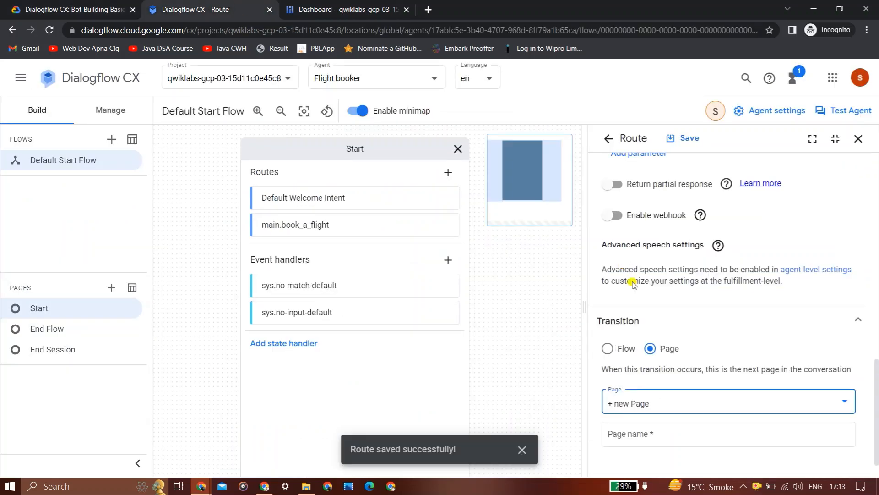
{"action": "left_click", "coordinate": [635, 432]}
{"action": "key", "text": "ctrl+v"}
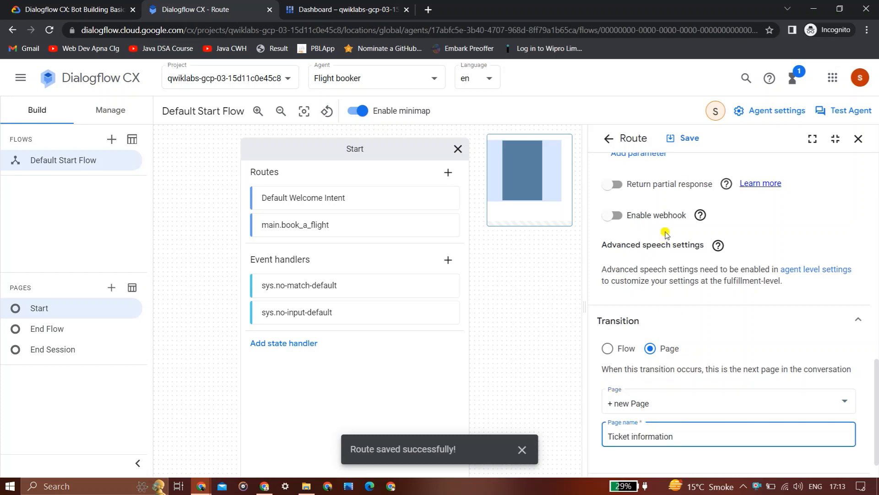
{"action": "left_click", "coordinate": [687, 145]}
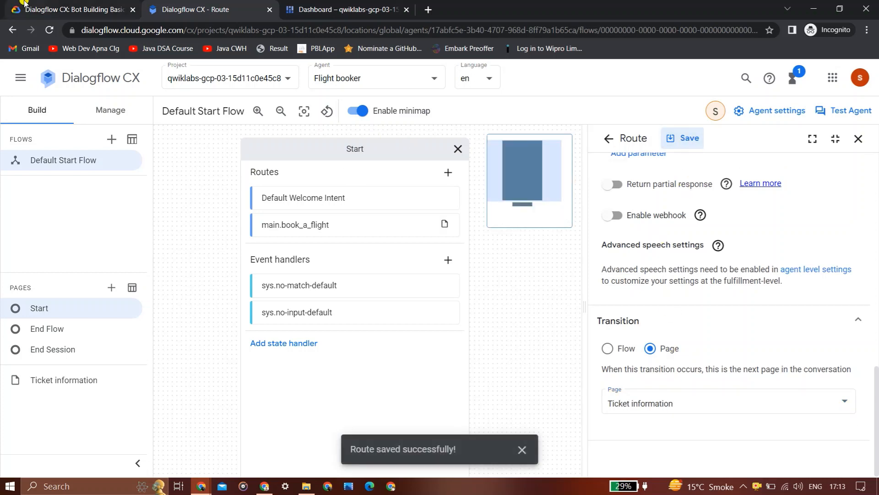
Following the lab's next instruction, close the route and the Start page details to return to the main flow display.
{"action": "left_click", "coordinate": [2, 4]}
{"action": "scroll", "coordinate": [3, 4], "scroll_direction": "down", "scroll_amount": 4}
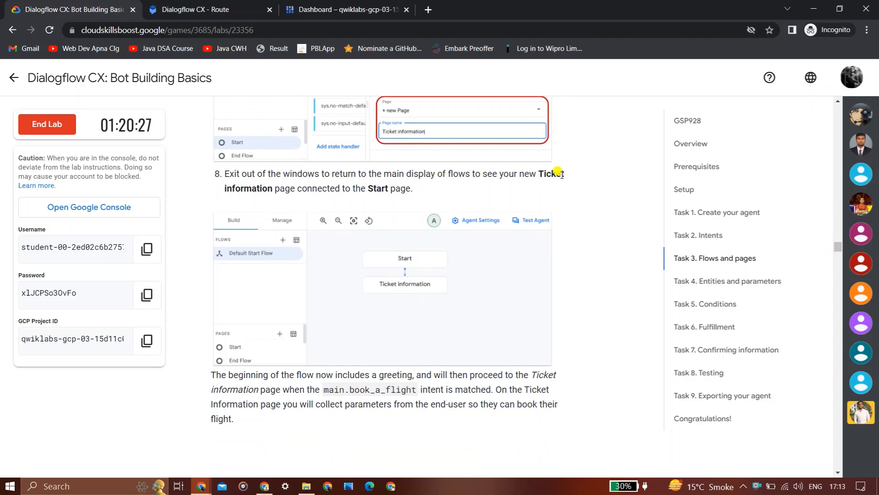
{"action": "left_click", "coordinate": [197, 9]}
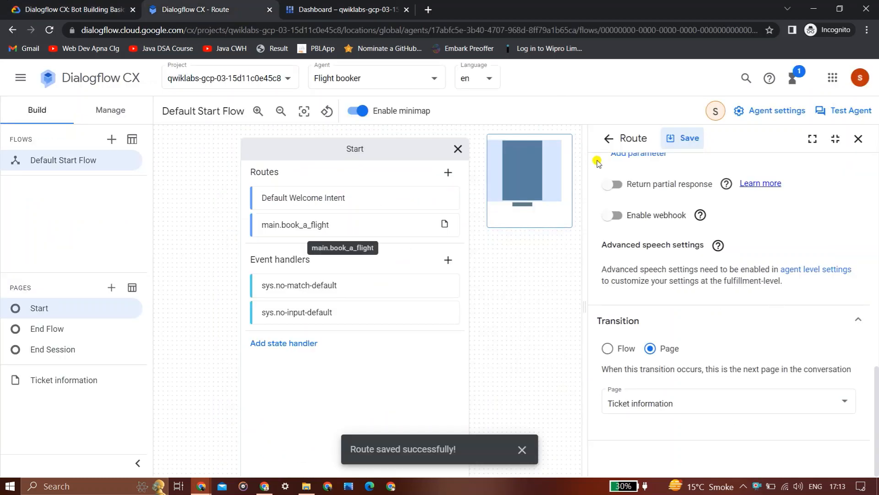
{"action": "left_click", "coordinate": [858, 139]}
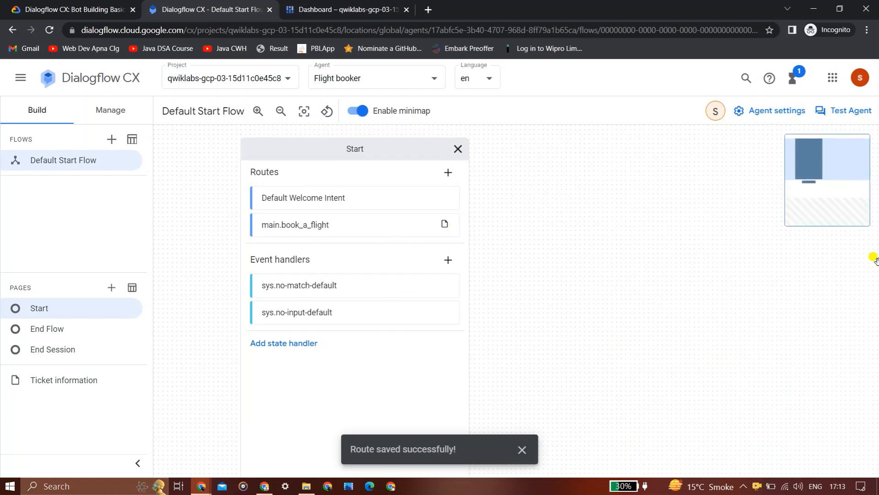
{"action": "left_click", "coordinate": [458, 149]}
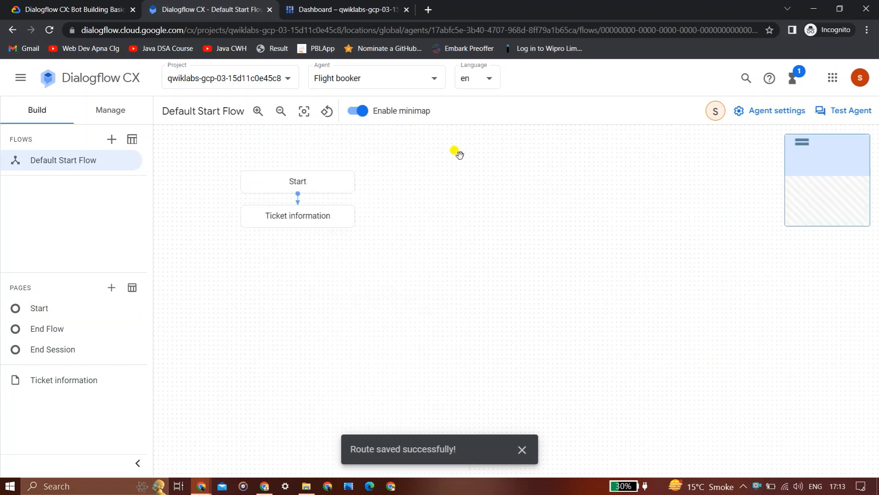
Read on in the lab instructions up to Task 4's steps for creating the first set of parameters.
{"action": "left_click", "coordinate": [100, 9]}
{"action": "key", "text": "Down"}
{"action": "key", "text": "Down"}
{"action": "key", "text": "Down"}
{"action": "key", "text": "Down"}
{"action": "key", "text": "Down"}
{"action": "key", "text": "Down"}
{"action": "key", "text": "Down"}
{"action": "key", "text": "Down"}
{"action": "key", "text": "Down"}
{"action": "key", "text": "Down"}
{"action": "key", "text": "Down"}
{"action": "key", "text": "Down"}
{"action": "key", "text": "Down"}
{"action": "key", "text": "Down"}
{"action": "key", "text": "Down"}
{"action": "key", "text": "Down"}
{"action": "key", "text": "Down"}
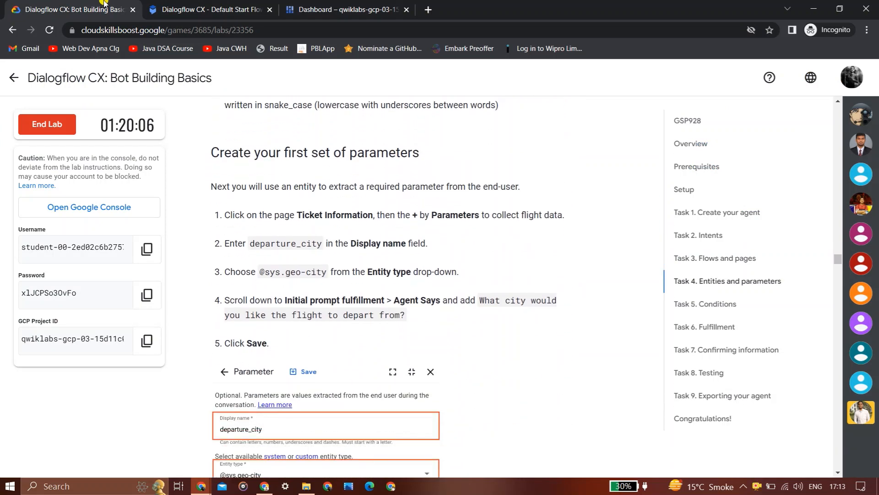
Add a parameter to the Ticket information page and set its display name to departure_city, as given in the lab.
{"action": "left_click", "coordinate": [195, 6]}
{"action": "left_click", "coordinate": [294, 218]}
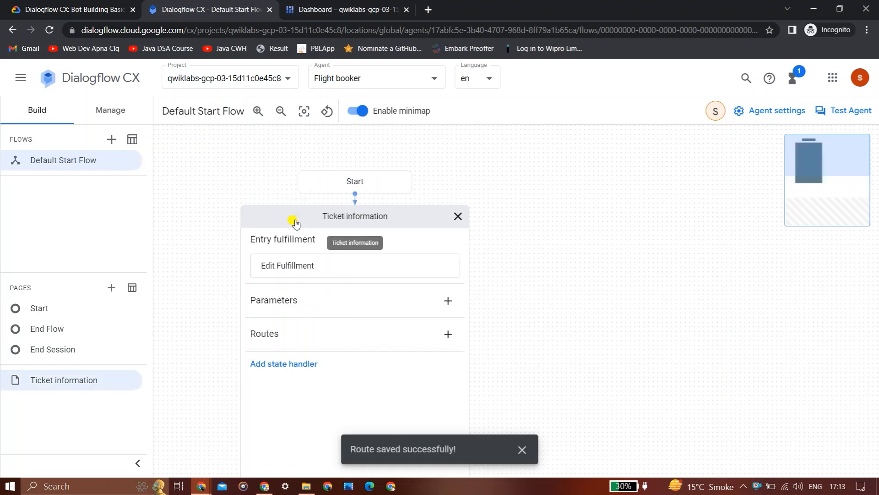
{"action": "left_click", "coordinate": [448, 301]}
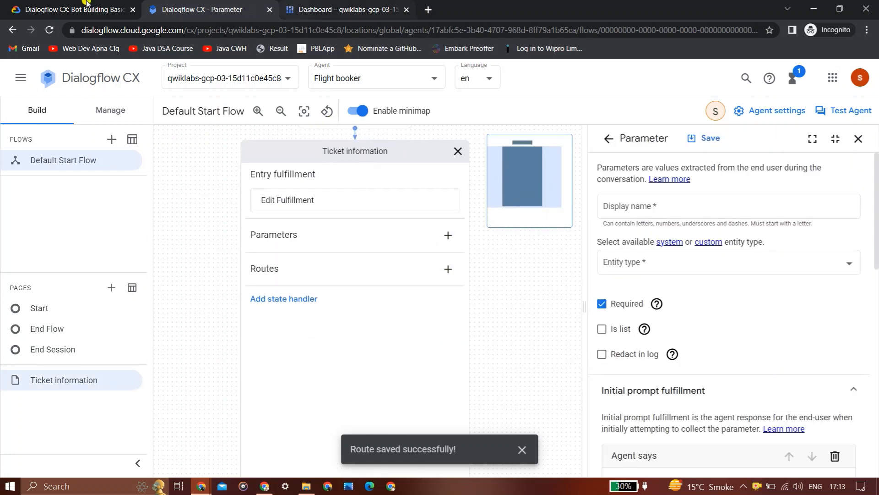
{"action": "left_click", "coordinate": [51, 6]}
{"action": "key", "text": "Down"}
{"action": "key", "text": "Down"}
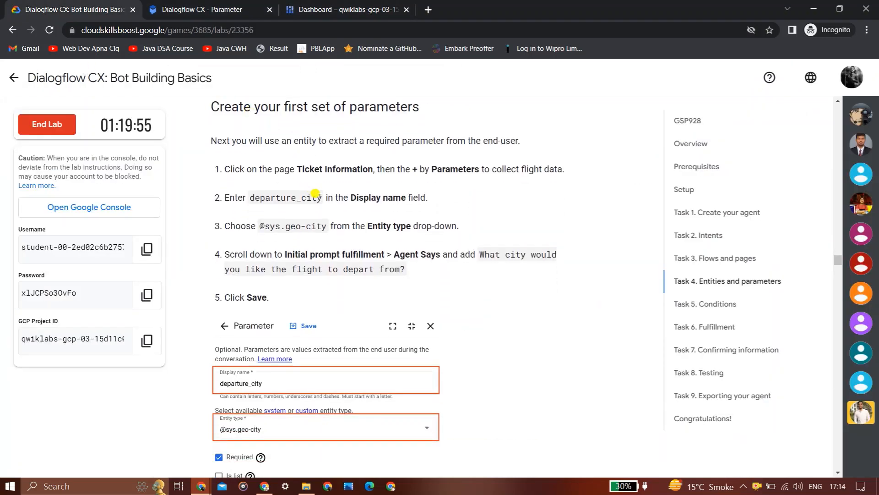
{"action": "left_click_drag", "start_coordinate": [319, 198], "coordinate": [258, 195]}
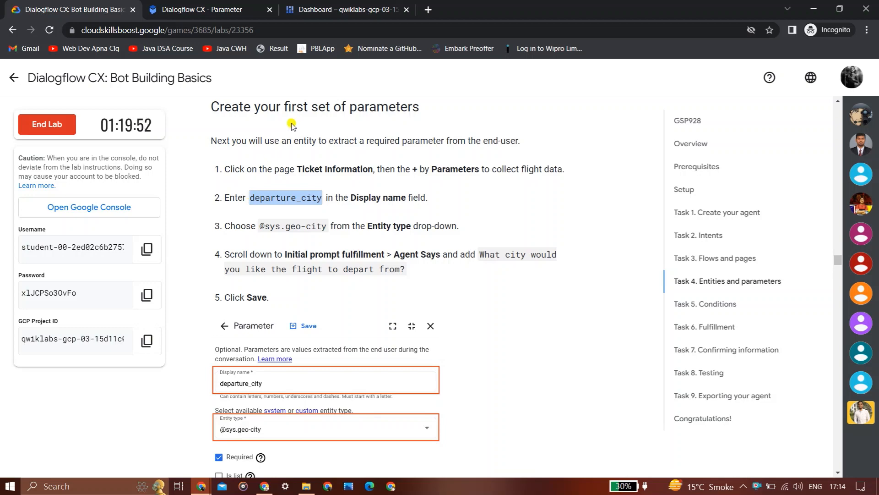
{"action": "left_click", "coordinate": [297, 6]}
{"action": "left_click", "coordinate": [253, 6]}
{"action": "left_click", "coordinate": [652, 202]}
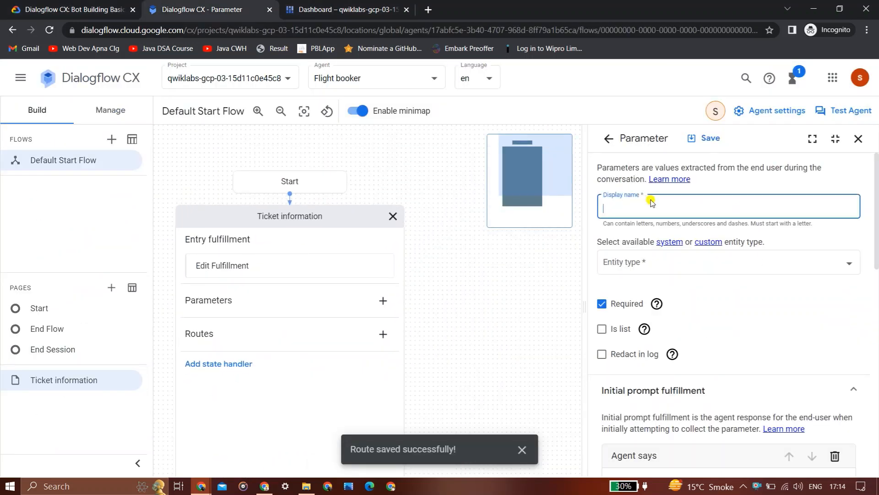
{"action": "type", "text": "departure_city"}
{"action": "left_click", "coordinate": [89, 6]}
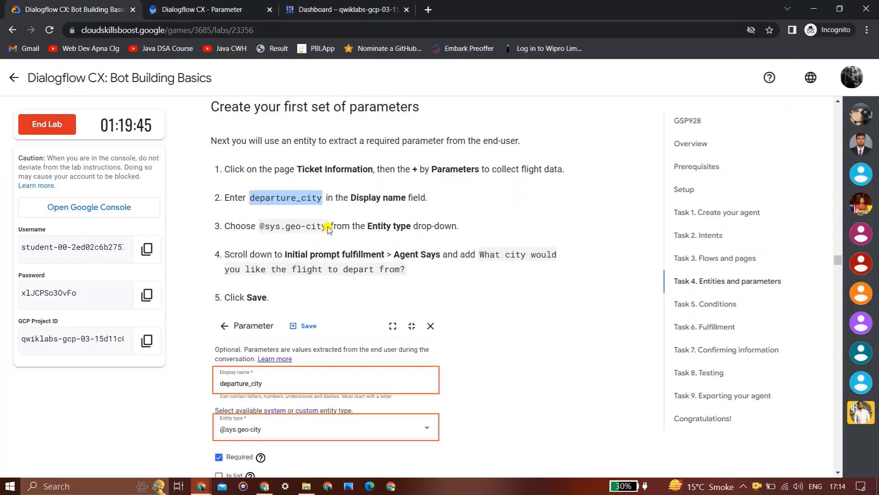
{"action": "left_click_drag", "start_coordinate": [328, 228], "coordinate": [258, 221]}
{"action": "key", "text": "ctrl+c"}
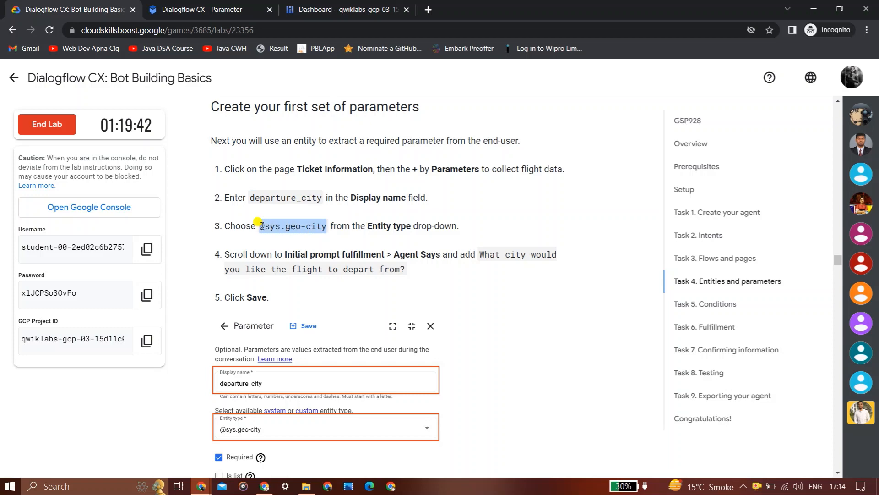
{"action": "left_click", "coordinate": [258, 4]}
{"action": "left_click", "coordinate": [64, 5]}
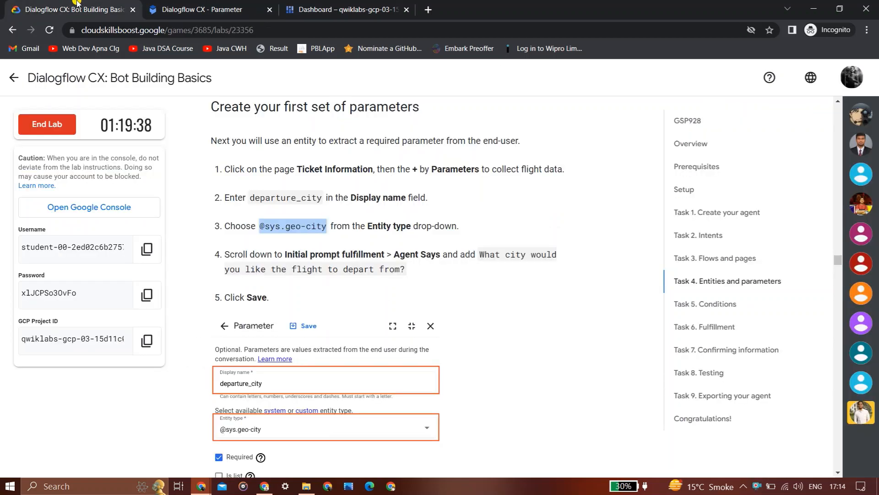
{"action": "left_click", "coordinate": [174, 3]}
{"action": "left_click", "coordinate": [695, 261]}
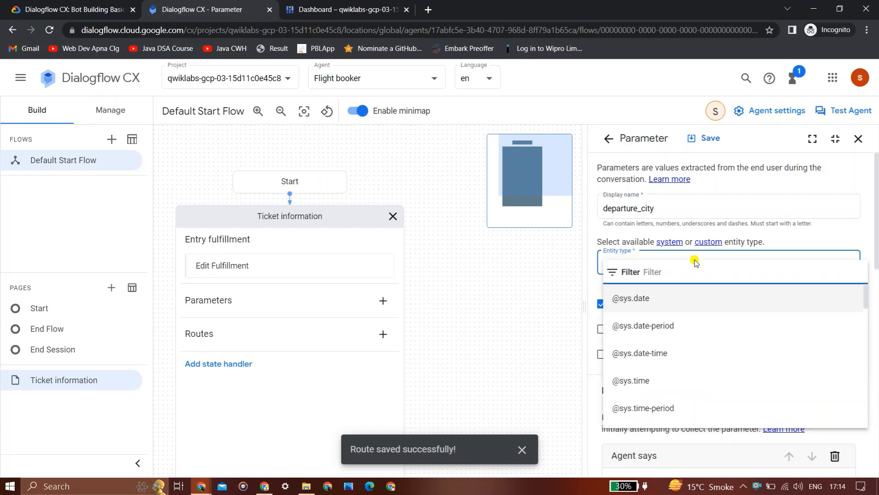
{"action": "key", "text": "ctrl+v"}
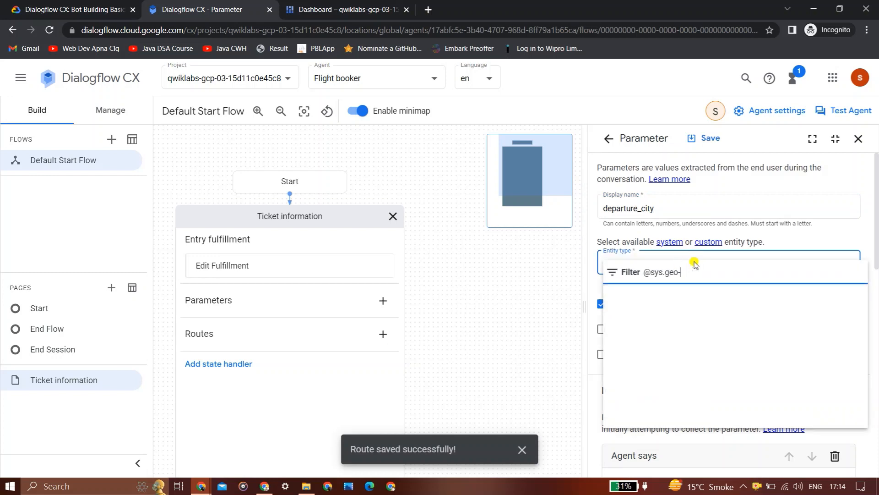
{"action": "key", "text": "BackSpace"}
{"action": "key", "text": "BackSpace"}
{"action": "key", "text": "BackSpace"}
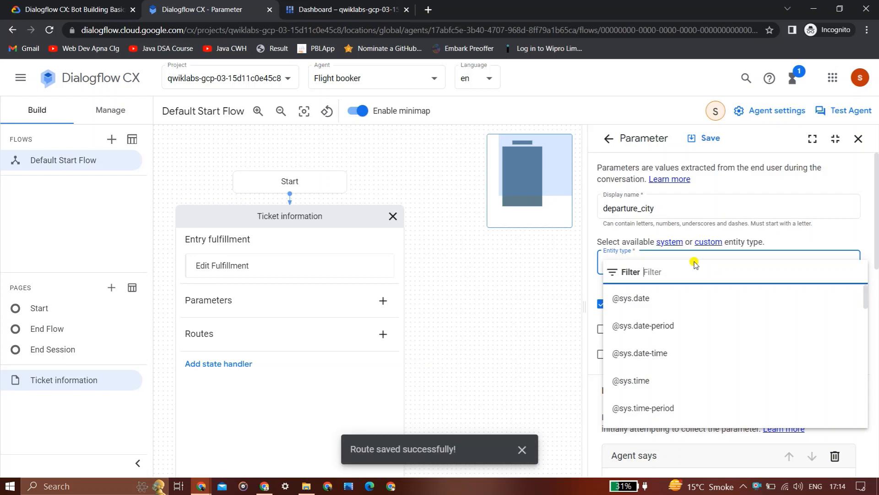
{"action": "left_click", "coordinate": [2, 5]}
{"action": "left_click", "coordinate": [197, 10]}
{"action": "left_click_drag", "start_coordinate": [866, 303], "coordinate": [870, 369]}
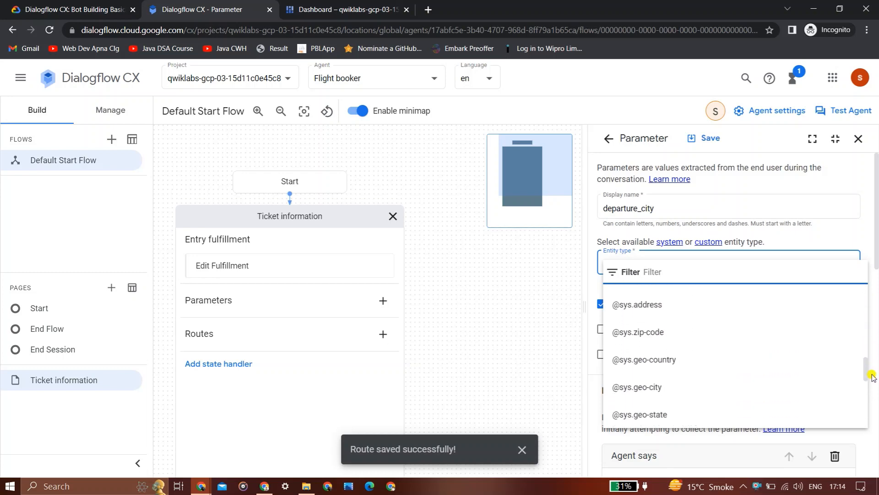
{"action": "left_click", "coordinate": [740, 383]}
Copy the prompt "What city would you like the flight to depart from?" from the lab and return to the parameter's initial prompt fulfillment.
{"action": "left_click", "coordinate": [2, 4]}
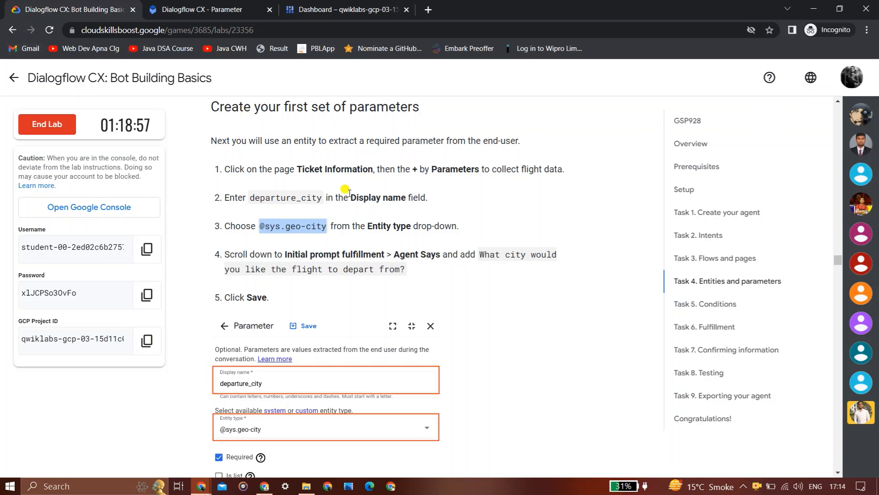
{"action": "left_click", "coordinate": [184, 6]}
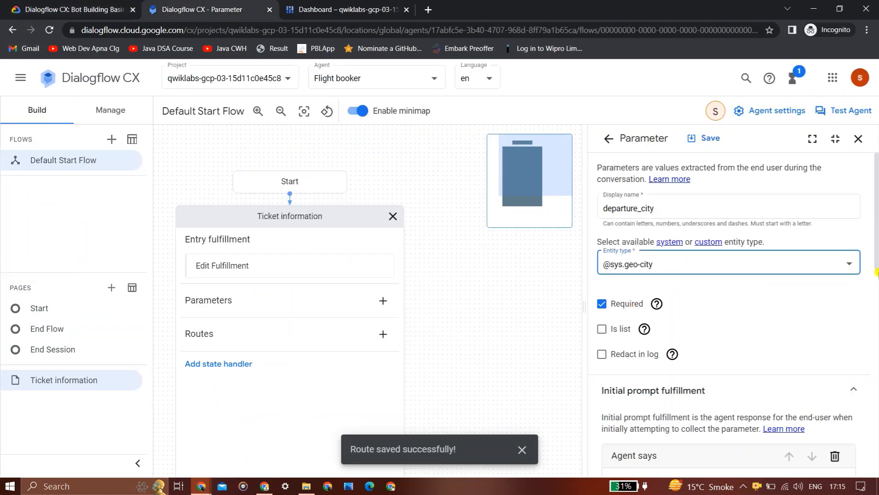
{"action": "scroll", "coordinate": [875, 273], "scroll_direction": "down", "scroll_amount": 5}
{"action": "left_click", "coordinate": [79, 9]}
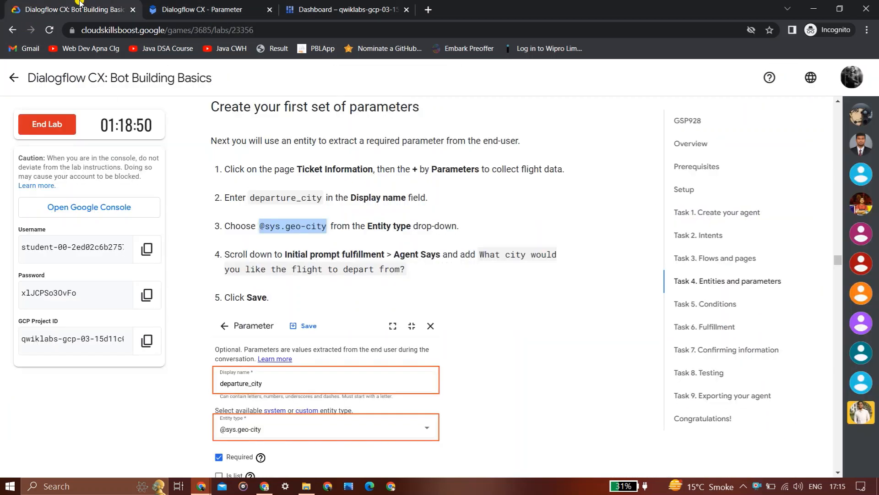
{"action": "left_click_drag", "start_coordinate": [480, 254], "coordinate": [407, 271]}
{"action": "key", "text": "ctrl+c"}
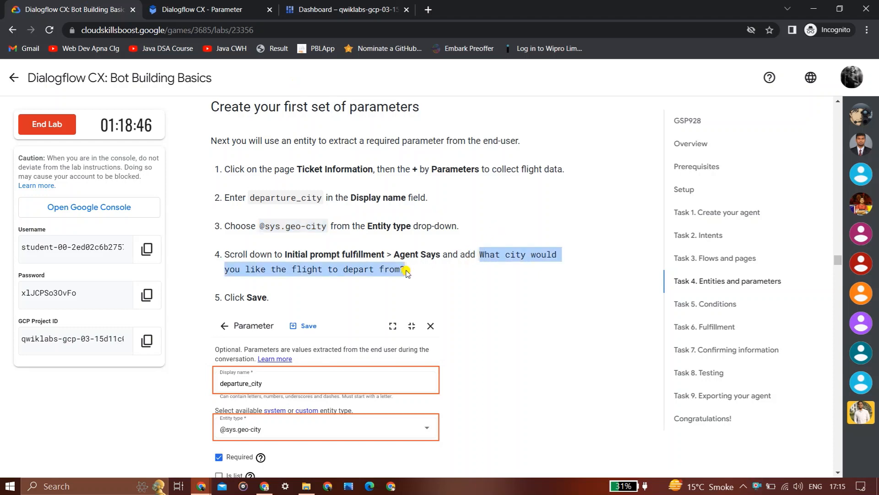
{"action": "key", "text": "ctrl+Tab"}
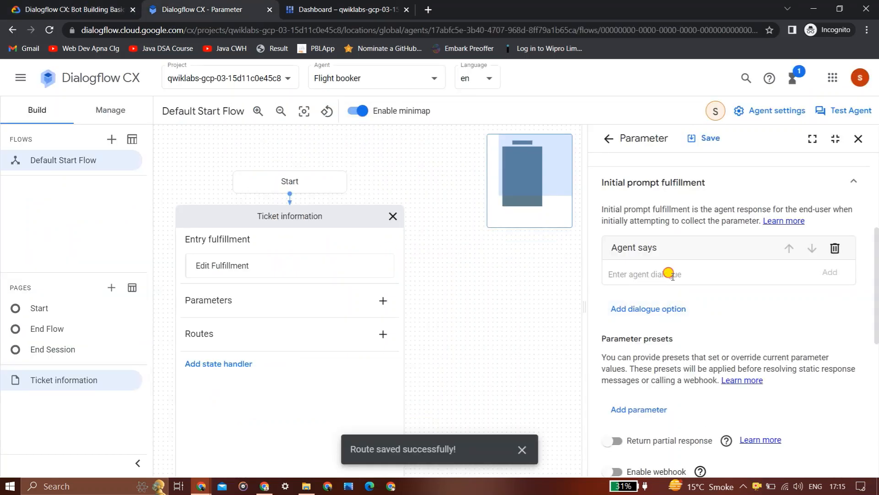
Paste the copied departure city question as the agent's initial prompt, allowing clipboard access, and save the parameter.
{"action": "left_click", "coordinate": [673, 276]}
{"action": "key", "text": "ctrl+v"}
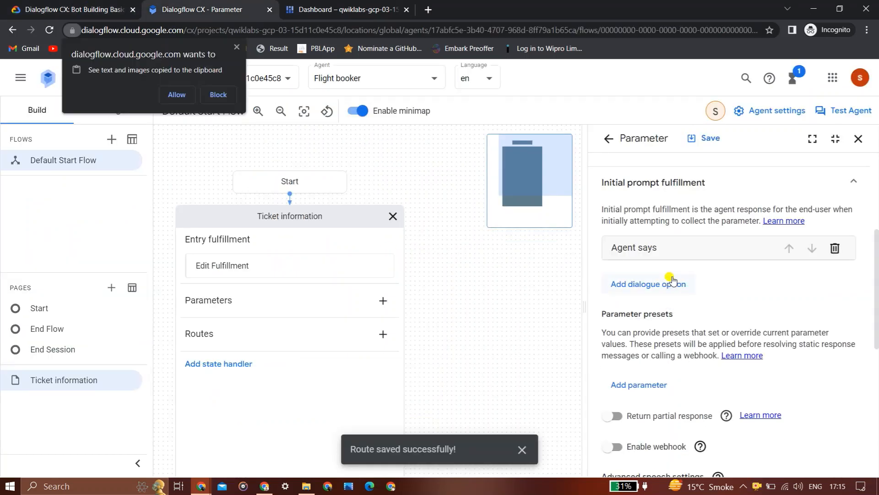
{"action": "left_click", "coordinate": [170, 87]}
{"action": "left_click", "coordinate": [103, 7]}
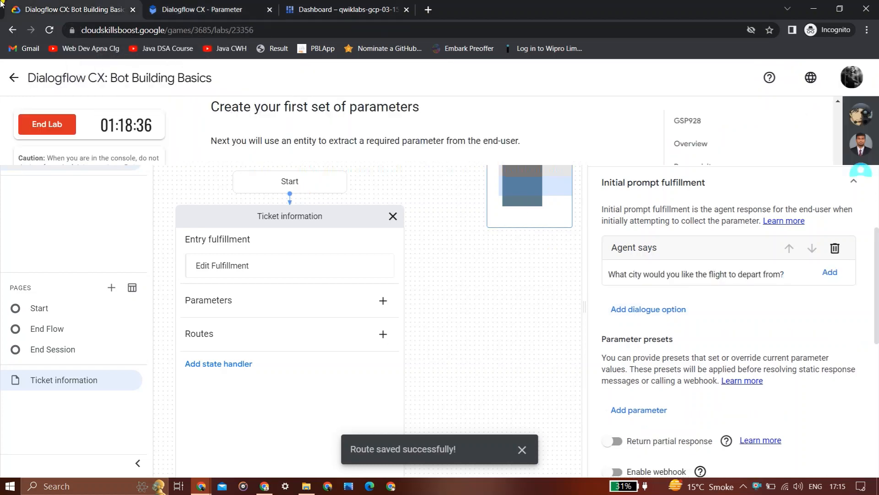
{"action": "left_click", "coordinate": [159, 6]}
{"action": "left_click", "coordinate": [700, 138]}
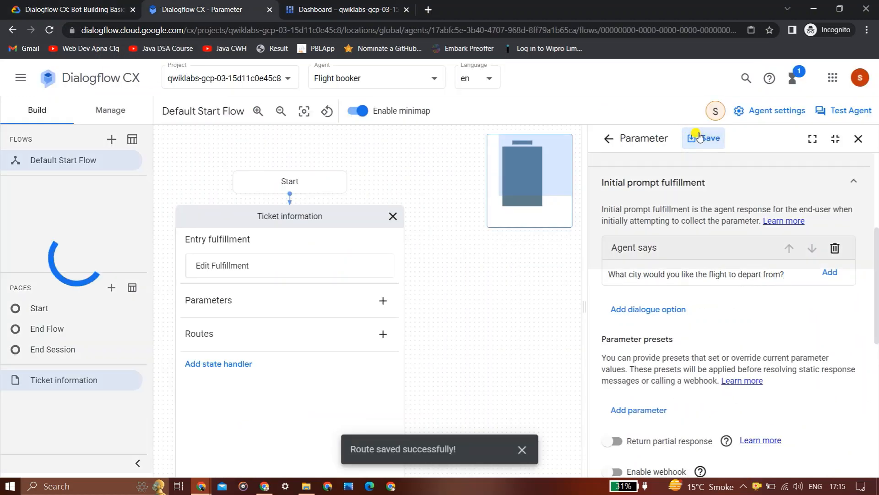
Compare the saved departure_city parameter's settings with the reference picture in the lab instructions.
{"action": "left_click", "coordinate": [76, 6]}
{"action": "key", "text": "Down"}
{"action": "key", "text": "Down"}
{"action": "key", "text": "Down"}
{"action": "key", "text": "Down"}
{"action": "key", "text": "Down"}
{"action": "key", "text": "Down"}
{"action": "key", "text": "Down"}
{"action": "key", "text": "Down"}
{"action": "key", "text": "Down"}
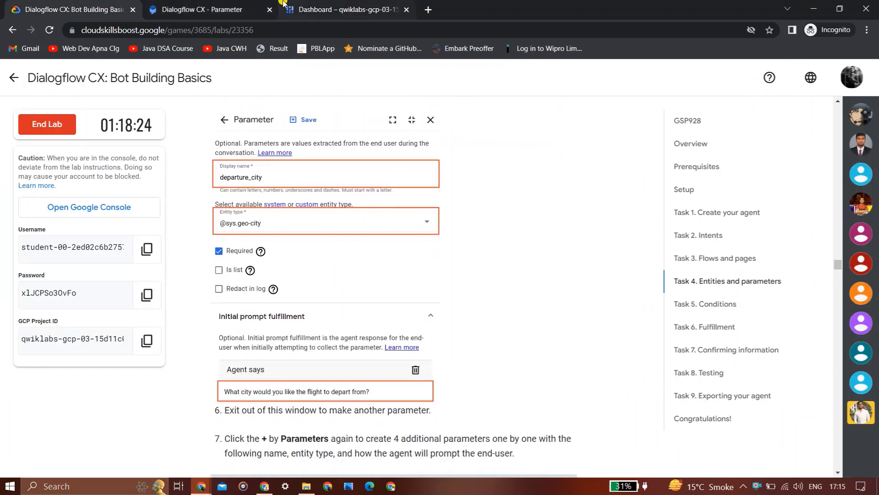
{"action": "left_click", "coordinate": [264, 6]}
{"action": "left_click_drag", "start_coordinate": [877, 302], "coordinate": [872, 215]}
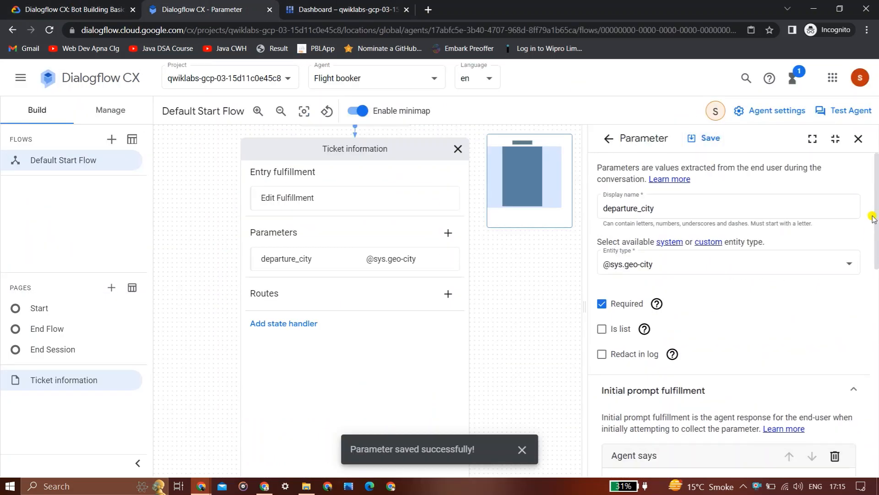
Following the lab's next instruction, close the departure_city parameter and the Ticket information page details.
{"action": "left_click", "coordinate": [69, 5]}
{"action": "key", "text": "Down"}
{"action": "key", "text": "Down"}
{"action": "key", "text": "Down"}
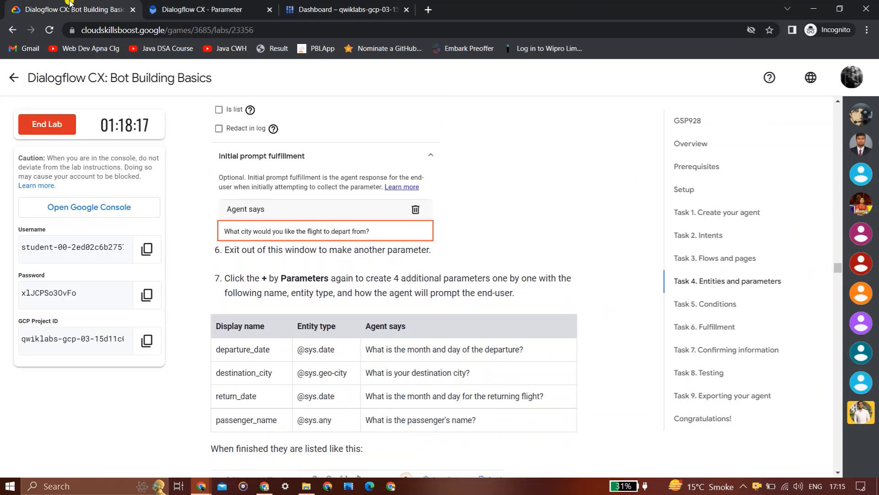
{"action": "left_click", "coordinate": [193, 9]}
{"action": "left_click", "coordinate": [858, 139]}
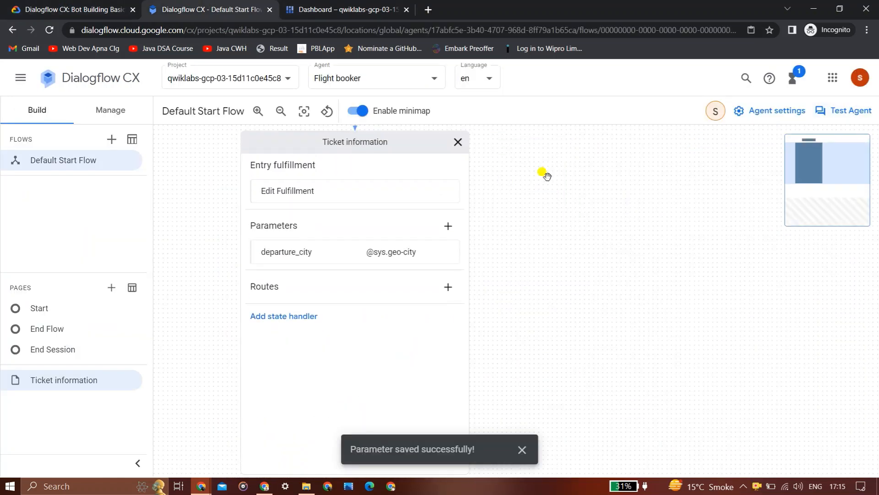
{"action": "left_click", "coordinate": [456, 149]}
Read the lab's table of additional parameters with their display names, entity types and agent prompts.
{"action": "left_click", "coordinate": [73, 9]}
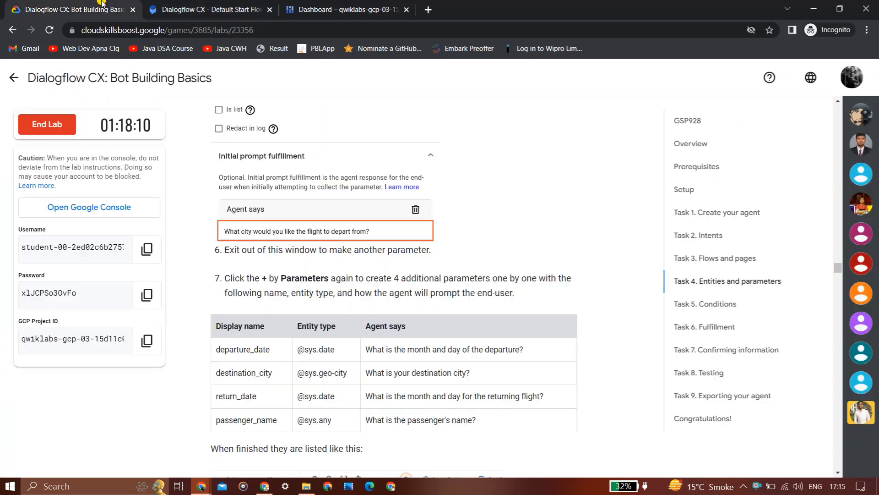
{"action": "key", "text": "Down"}
{"action": "key", "text": "Down"}
{"action": "key", "text": "Down"}
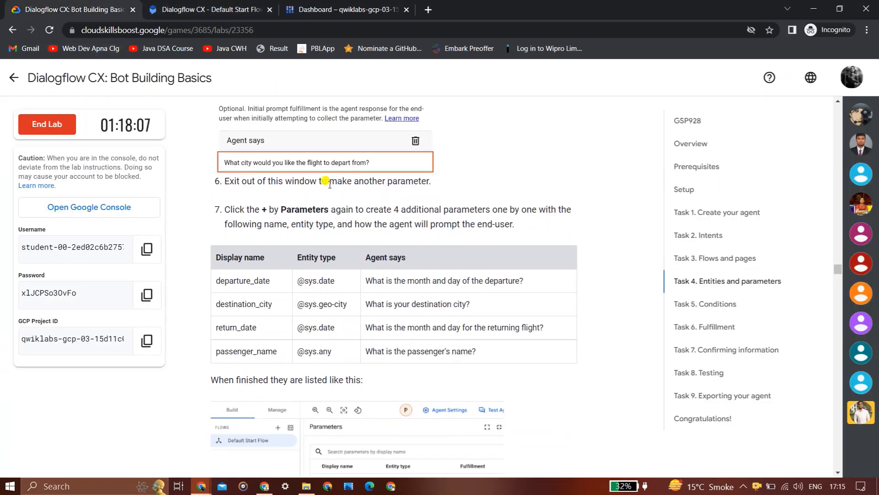
Add a new parameter to the Ticket information page and name it departure_date, copied from the lab's parameter table.
{"action": "left_click", "coordinate": [211, 9]}
{"action": "left_click", "coordinate": [334, 217]}
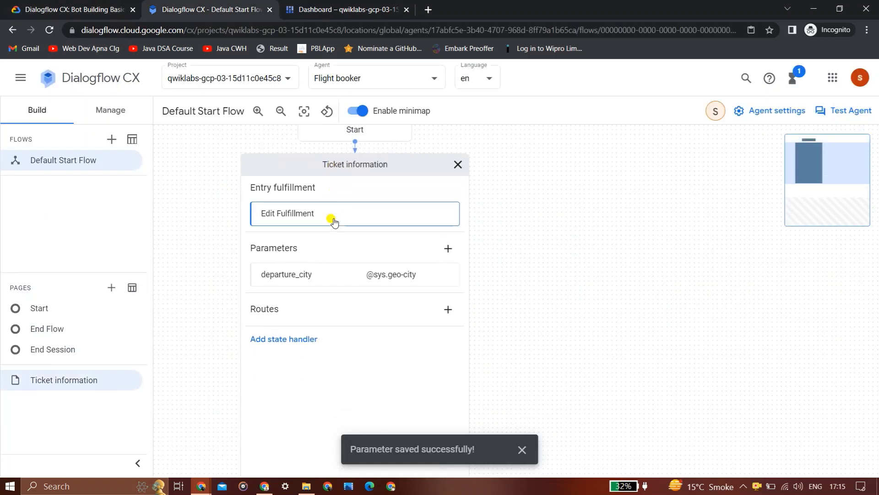
{"action": "left_click", "coordinate": [448, 232]}
{"action": "left_click", "coordinate": [54, 4]}
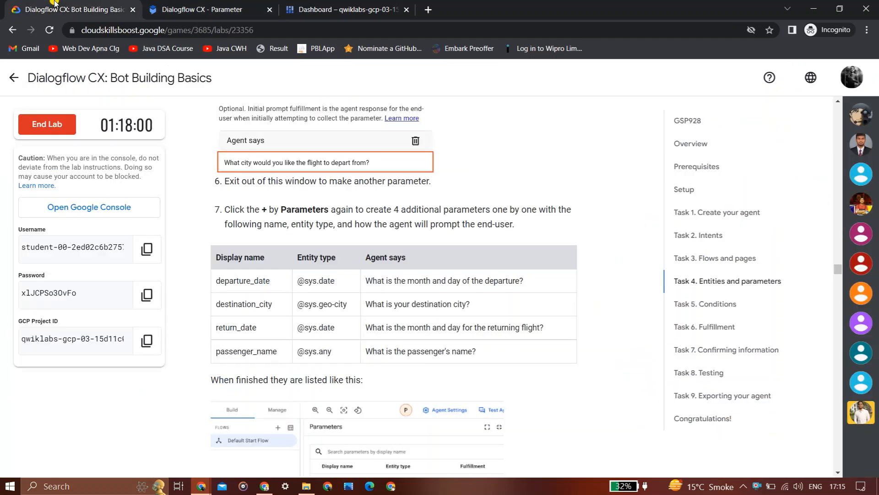
{"action": "scroll", "coordinate": [54, 4], "scroll_direction": "down", "scroll_amount": 1}
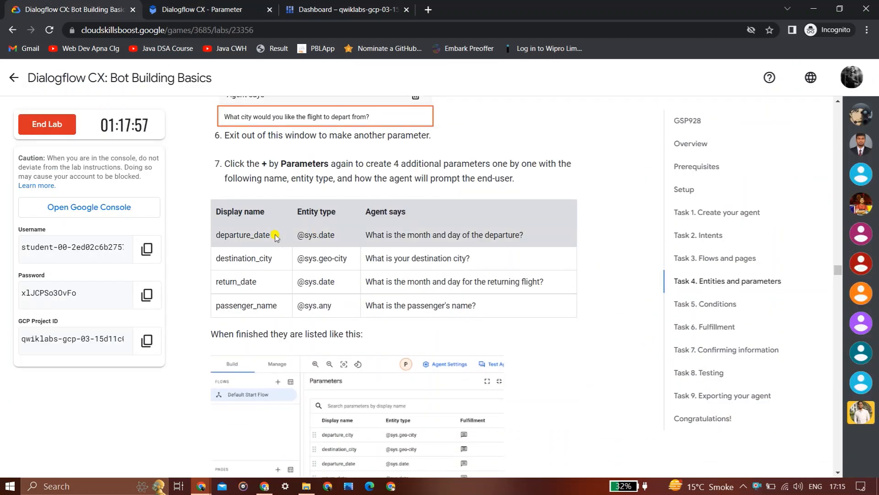
{"action": "left_click_drag", "start_coordinate": [271, 235], "coordinate": [215, 229]}
{"action": "key", "text": "ctrl+c"}
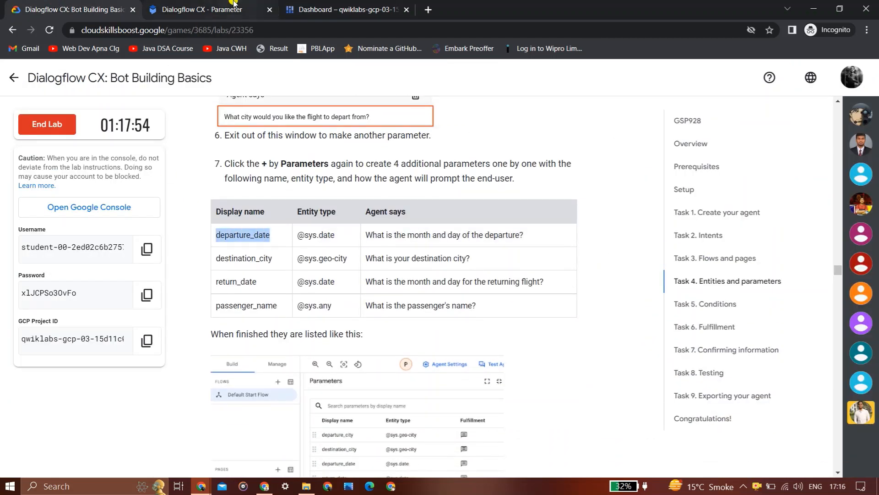
{"action": "left_click", "coordinate": [255, 4]}
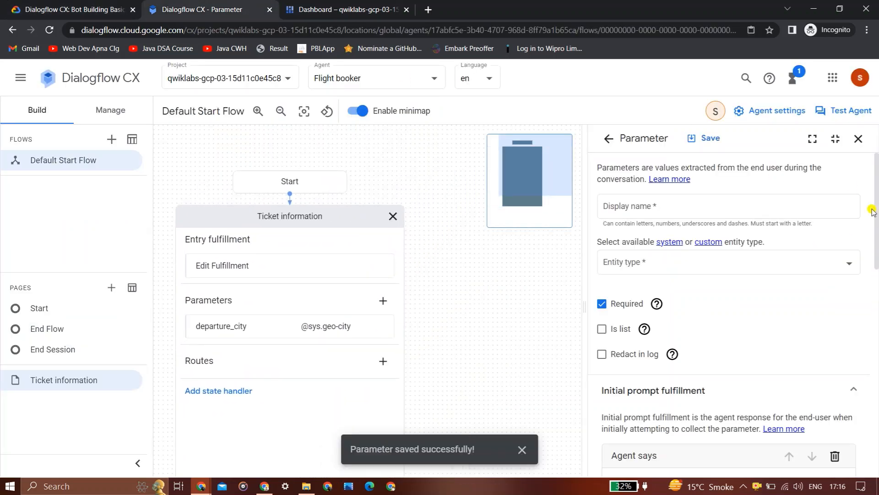
{"action": "left_click", "coordinate": [732, 206]}
{"action": "key", "text": "ctrl+v"}
{"action": "left_click", "coordinate": [98, 3]}
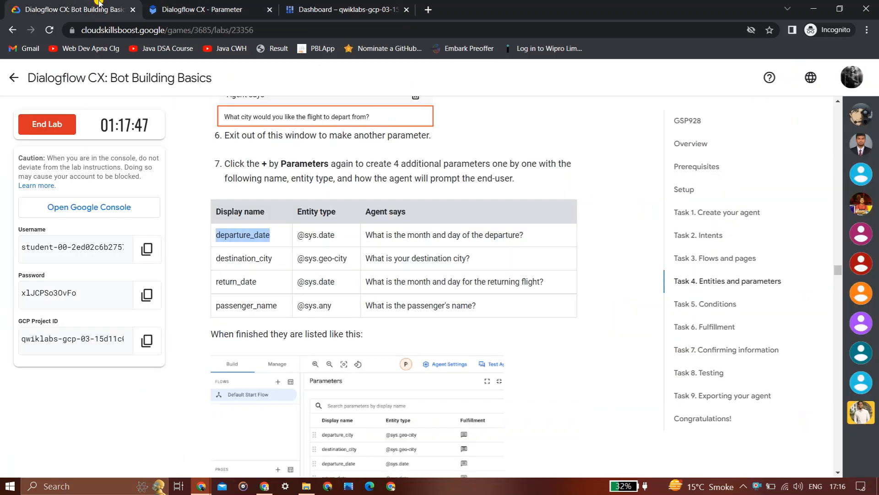
{"action": "left_click_drag", "start_coordinate": [527, 235], "coordinate": [369, 235]}
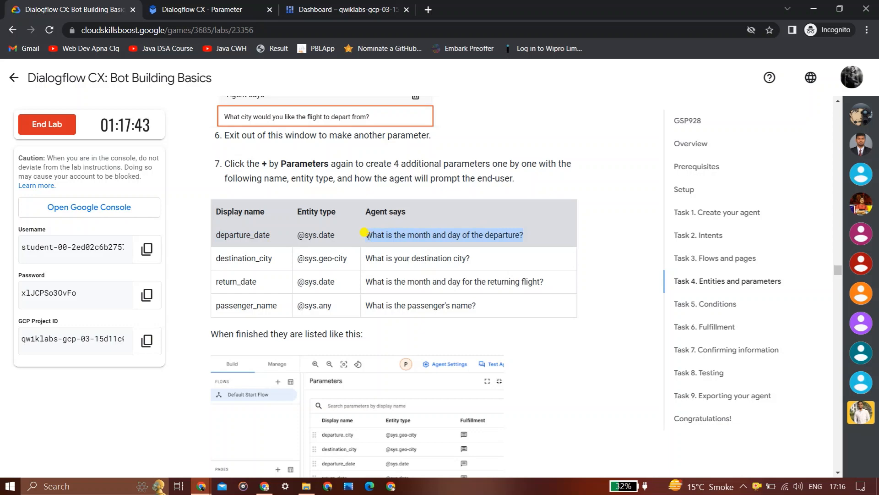
{"action": "left_click", "coordinate": [202, 10]}
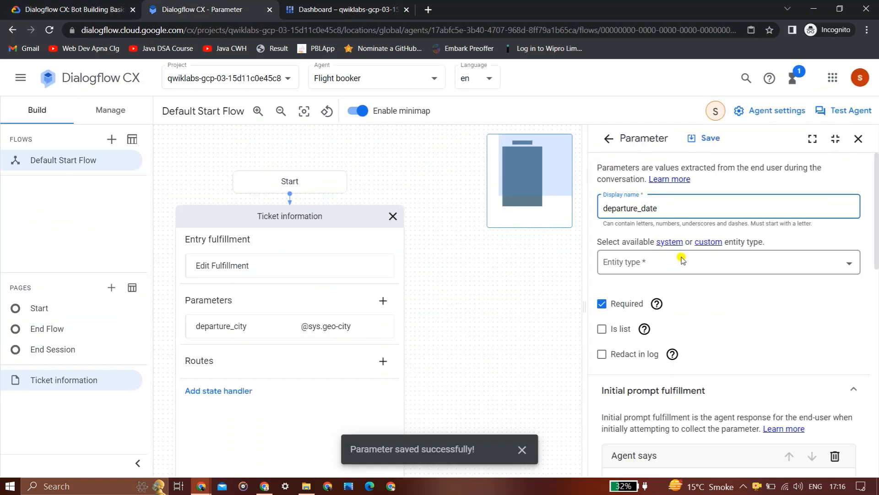
{"action": "left_click", "coordinate": [683, 266]}
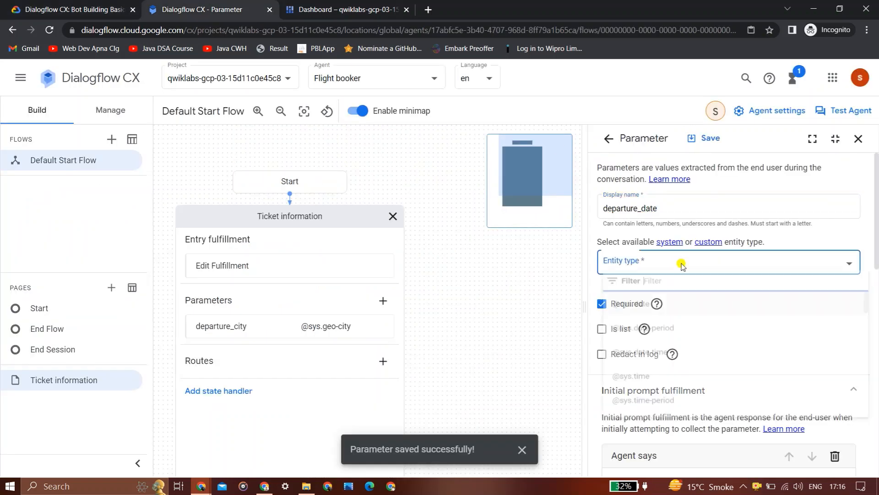
{"action": "left_click", "coordinate": [862, 309]}
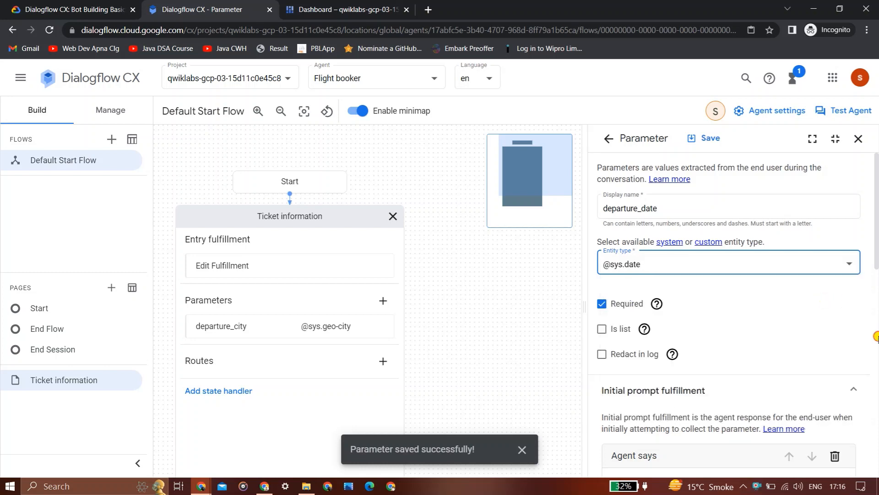
Enter "What is the month and day of the departure?" as the agent's initial prompt and save the departure_date parameter.
{"action": "scroll", "coordinate": [654, 165], "scroll_direction": "down", "scroll_amount": 7}
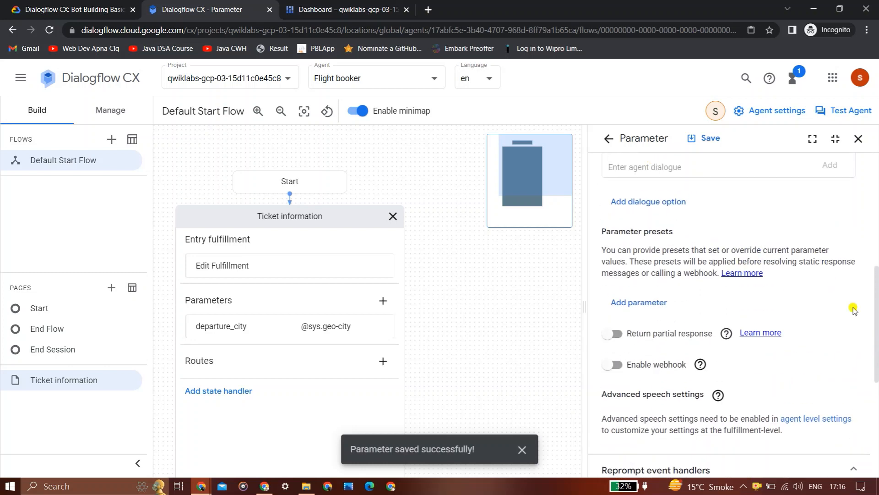
{"action": "scroll", "coordinate": [665, 306], "scroll_direction": "up", "scroll_amount": 3}
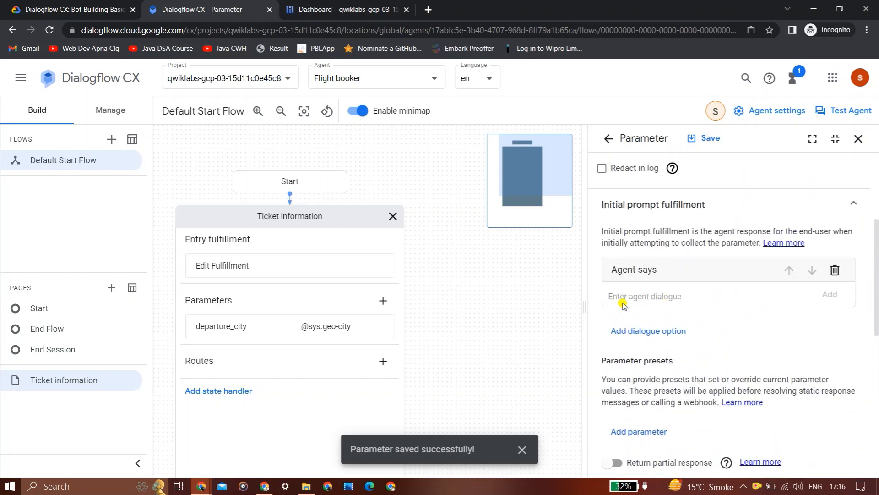
{"action": "left_click", "coordinate": [623, 297]}
{"action": "type", "text": "What is the month and day of the departure?"}
{"action": "left_click", "coordinate": [700, 137]}
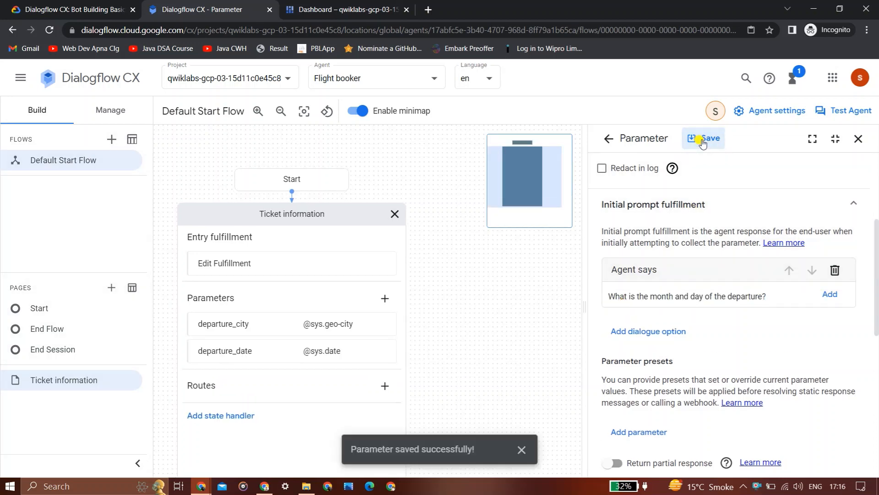
Add another parameter to the Ticket information page and name it destination_city, copied from the lab's table.
{"action": "left_click", "coordinate": [448, 233]}
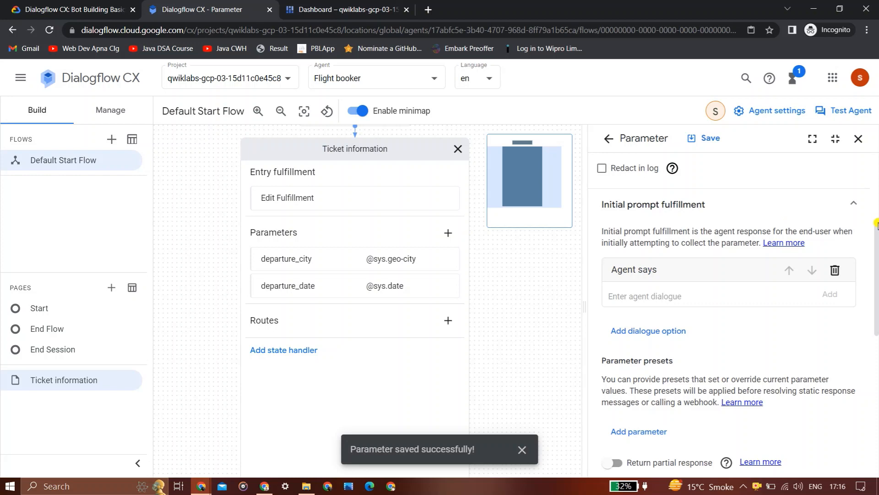
{"action": "scroll", "coordinate": [876, 224], "scroll_direction": "up", "scroll_amount": 5}
{"action": "left_click", "coordinate": [27, 9]}
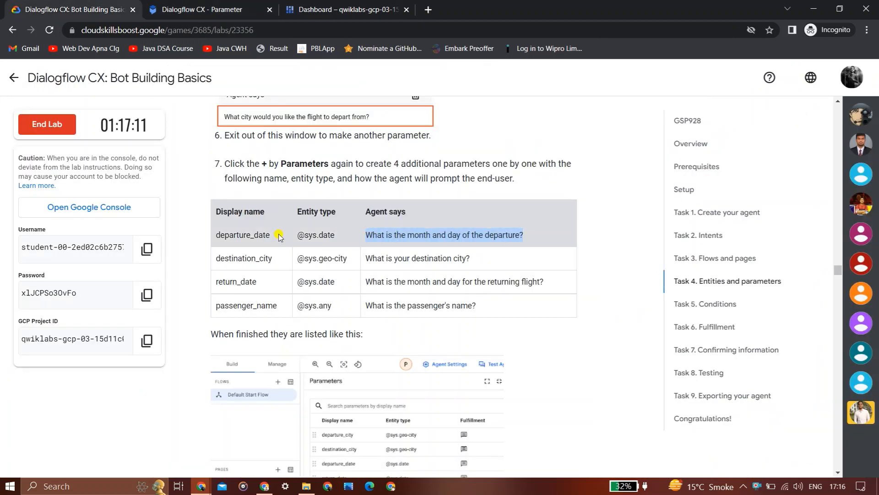
{"action": "left_click_drag", "start_coordinate": [256, 281], "coordinate": [216, 281]}
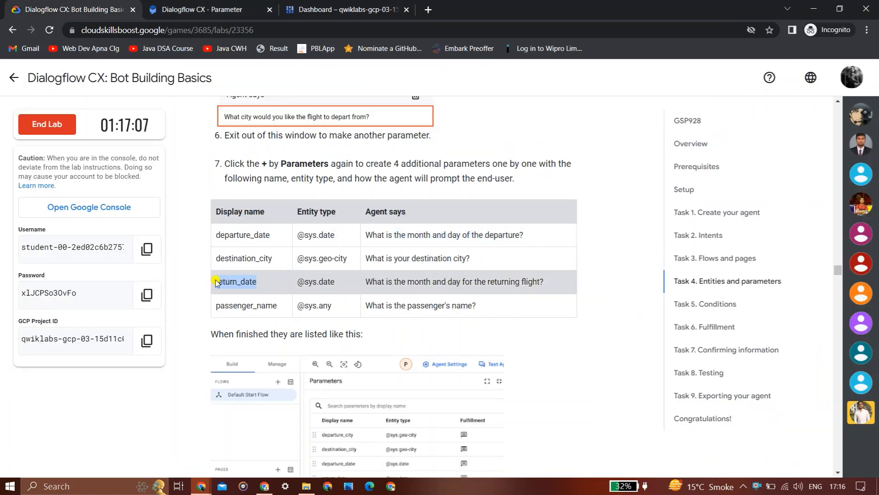
{"action": "left_click_drag", "start_coordinate": [272, 258], "coordinate": [218, 255]}
{"action": "key", "text": "ctrl+c"}
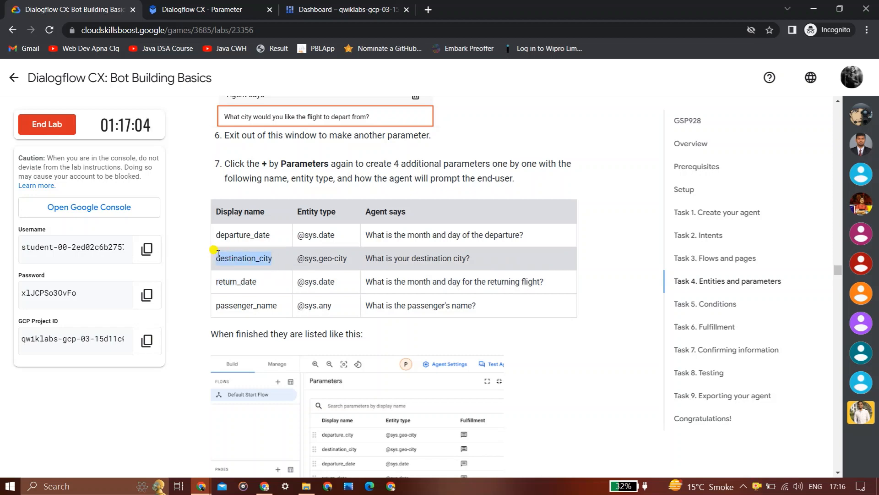
{"action": "left_click", "coordinate": [244, 4]}
{"action": "left_click", "coordinate": [88, 3]}
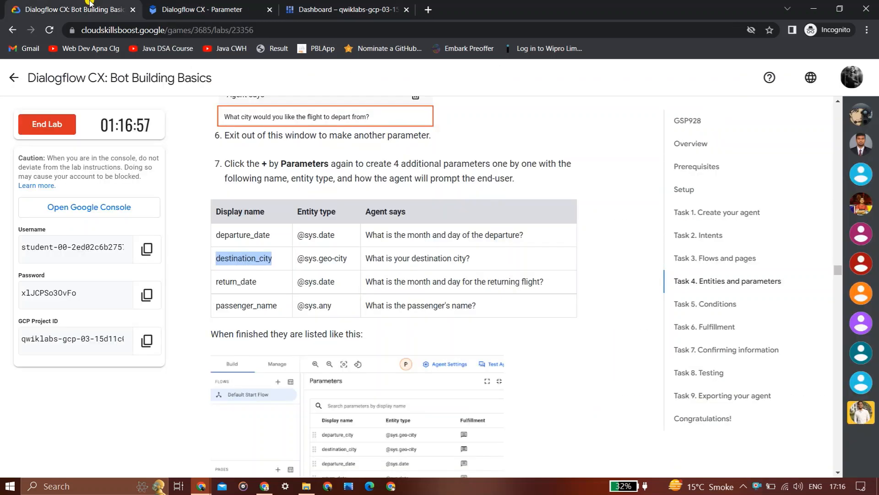
{"action": "left_click", "coordinate": [194, 3]}
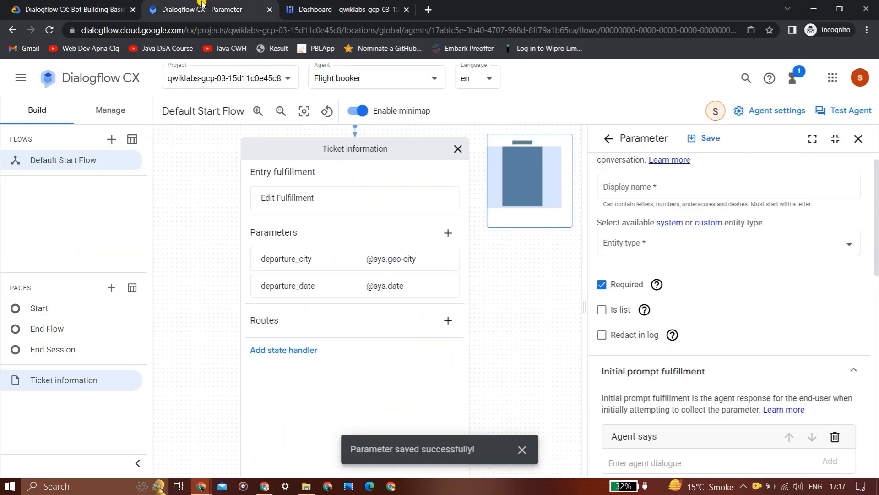
{"action": "left_click", "coordinate": [683, 181]}
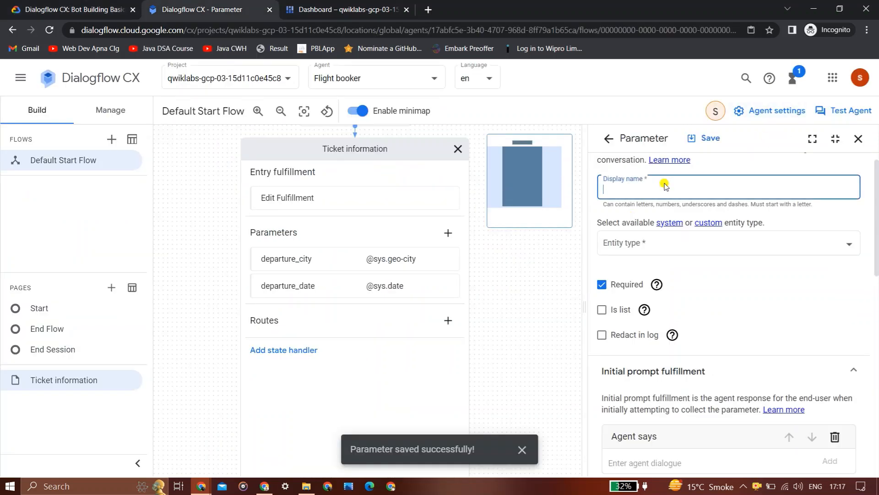
{"action": "key", "text": "ctrl+v"}
{"action": "left_click", "coordinate": [650, 251]}
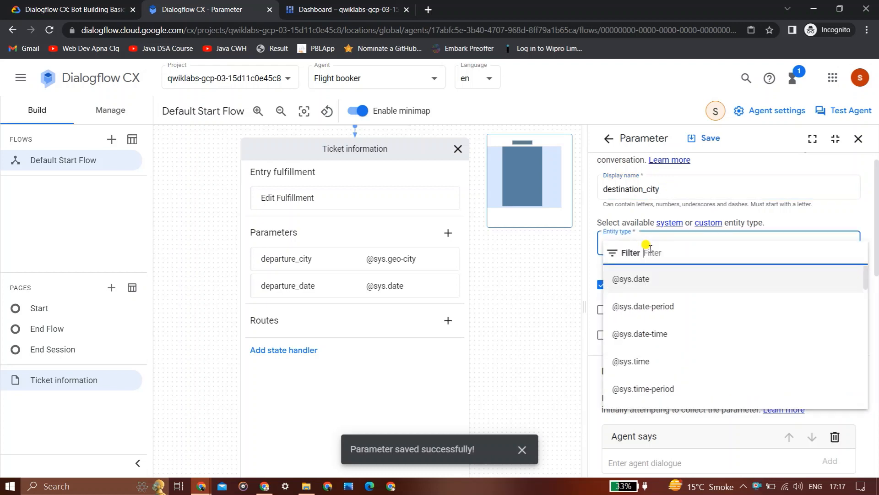
{"action": "left_click_drag", "start_coordinate": [864, 285], "coordinate": [864, 371]}
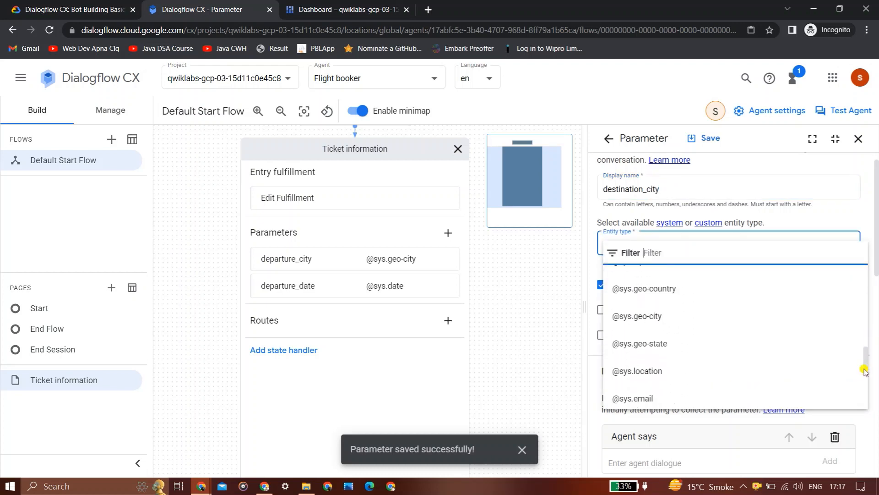
{"action": "left_click", "coordinate": [721, 317]}
Copy the lab's question "What is your destination city?" into the agent's initial prompt and save the destination_city parameter.
{"action": "key", "text": "ctrl+Page_Up"}
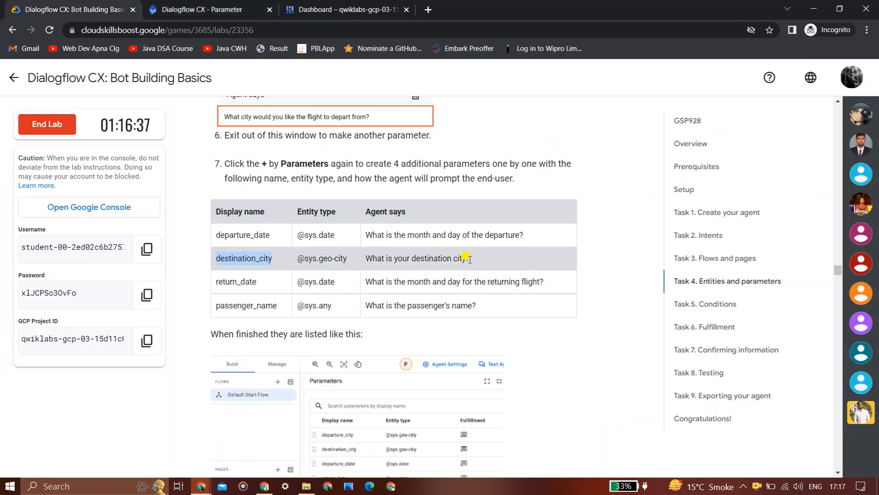
{"action": "left_click_drag", "start_coordinate": [472, 258], "coordinate": [371, 256]}
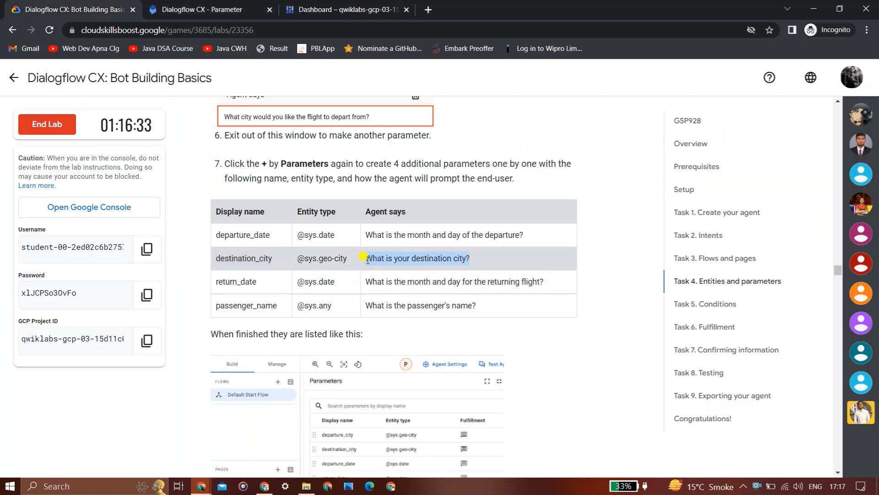
{"action": "left_click", "coordinate": [265, 4]}
{"action": "scroll", "coordinate": [876, 281], "scroll_direction": "down", "scroll_amount": 5}
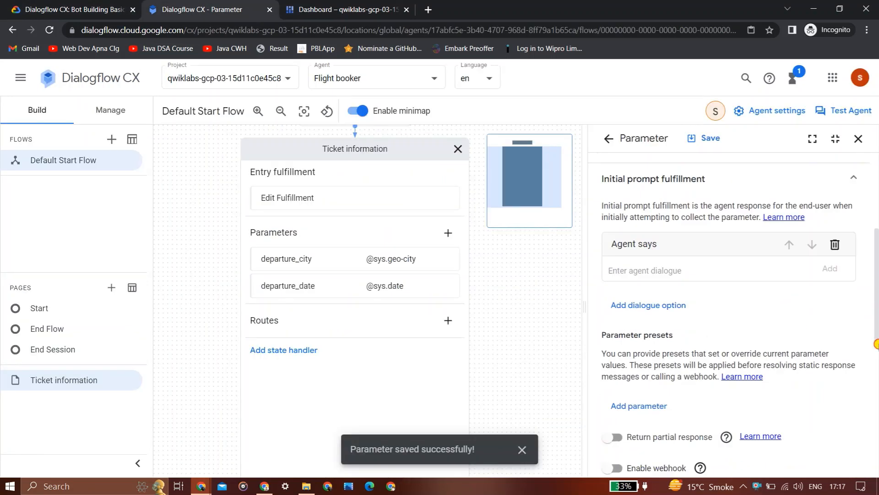
{"action": "type", "text": "What is your destination city?"}
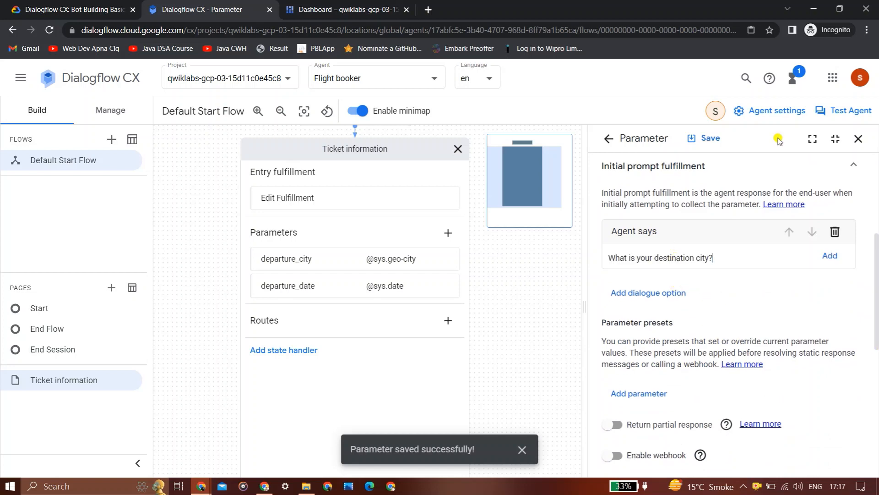
{"action": "left_click", "coordinate": [701, 137]}
{"action": "key", "text": "ctrl+1"}
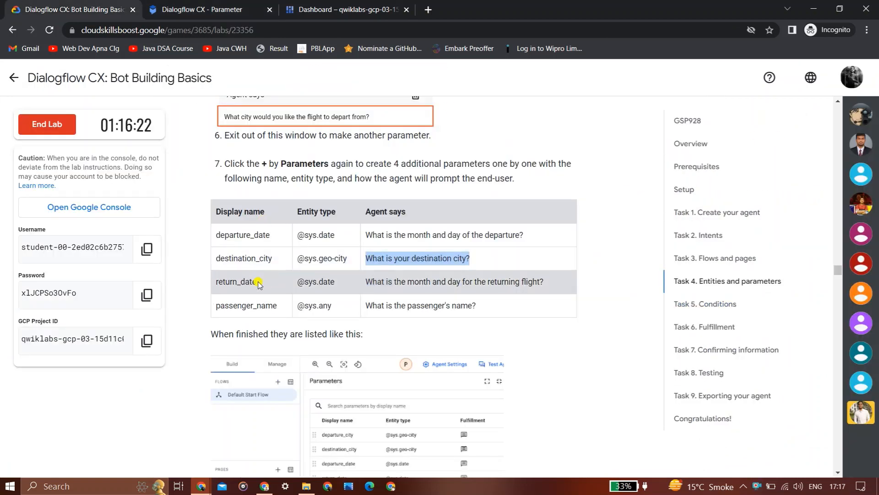
{"action": "left_click_drag", "start_coordinate": [258, 281], "coordinate": [216, 277]}
{"action": "key", "text": "ctrl+c"}
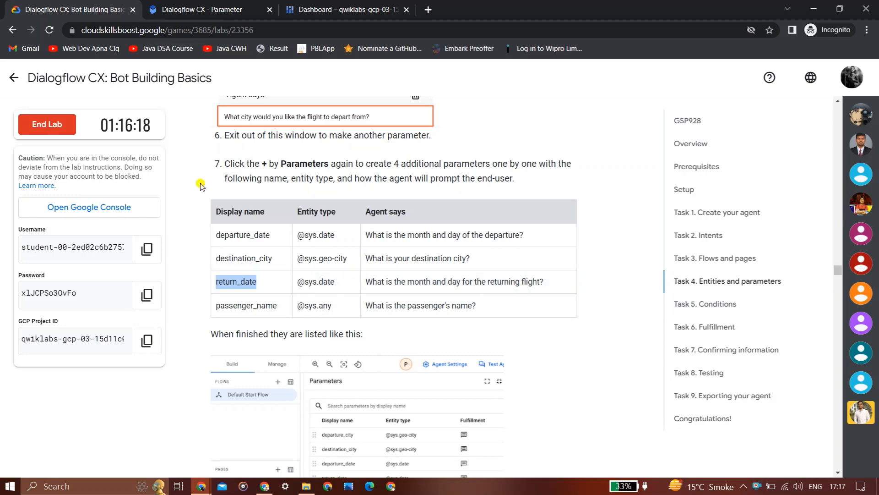
{"action": "key", "text": "ctrl+2"}
{"action": "left_click", "coordinate": [448, 232]}
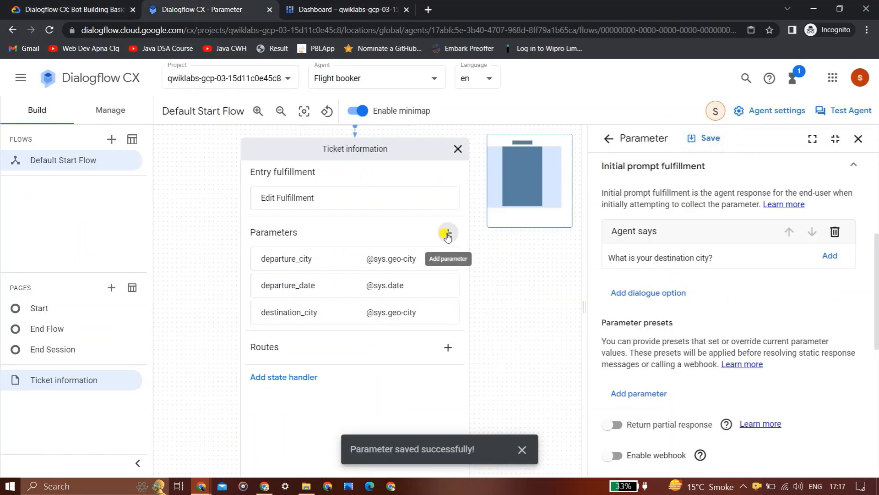
{"action": "scroll", "coordinate": [875, 181], "scroll_direction": "up", "scroll_amount": 5}
{"action": "left_click", "coordinate": [646, 209]}
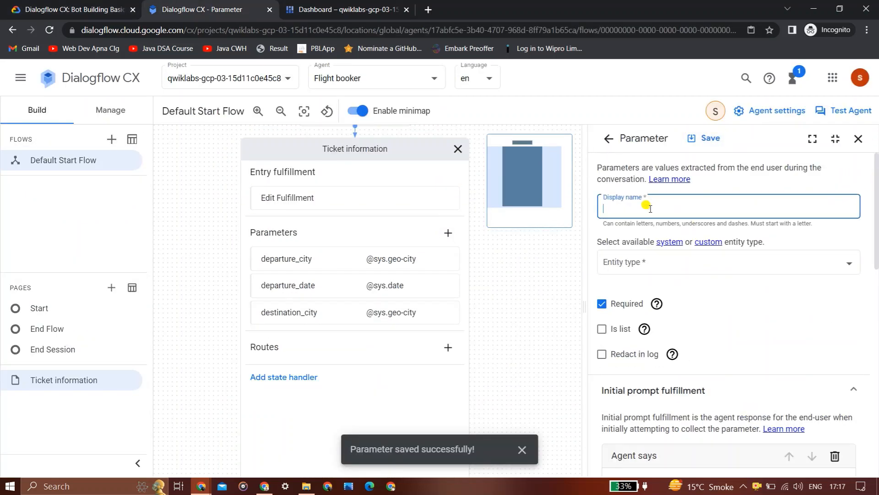
{"action": "key", "text": "ctrl+v"}
{"action": "left_click", "coordinate": [640, 267]}
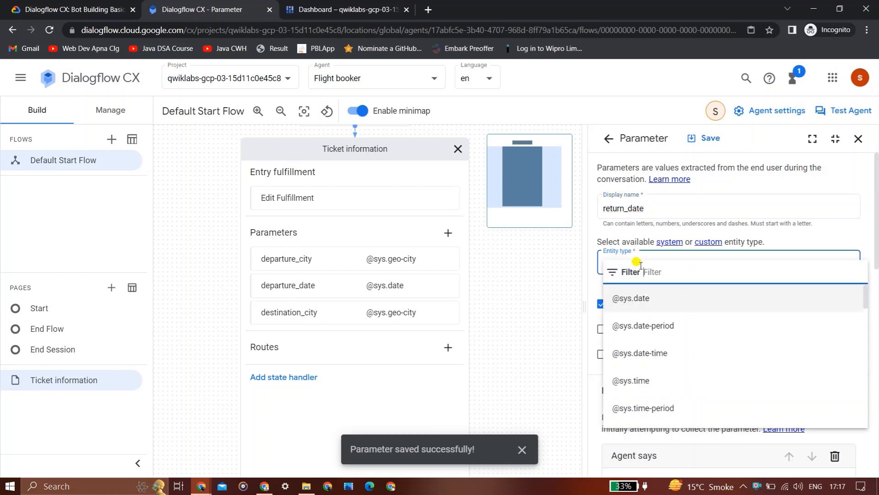
{"action": "left_click", "coordinate": [634, 295]}
Copy the lab's question "What is the month and day for the returning flight?" into the agent's initial prompt and save the return_date parameter.
{"action": "left_click", "coordinate": [73, 9]}
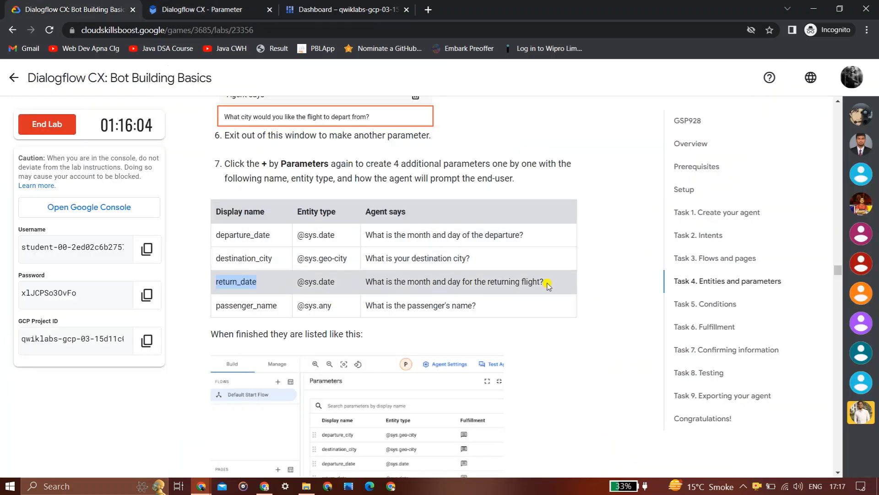
{"action": "left_click_drag", "start_coordinate": [547, 284], "coordinate": [365, 281]}
{"action": "key", "text": "ctrl+c"}
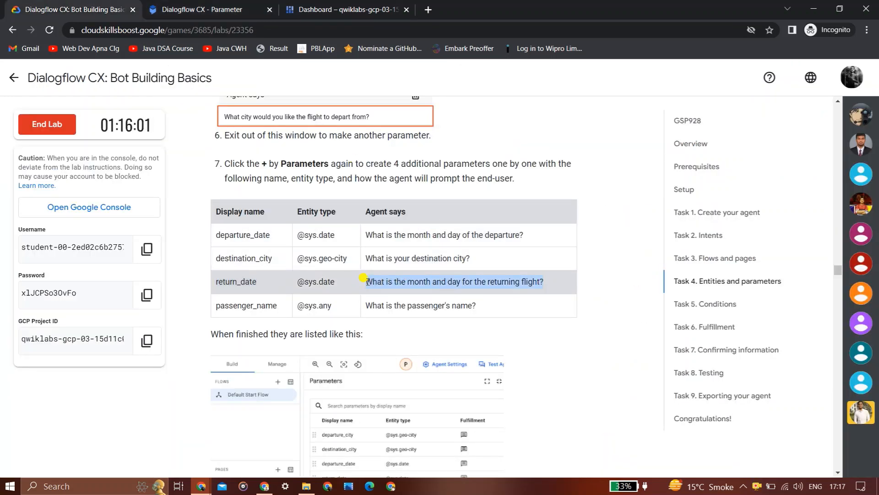
{"action": "left_click", "coordinate": [233, 5]}
{"action": "left_click_drag", "start_coordinate": [877, 235], "coordinate": [878, 365]}
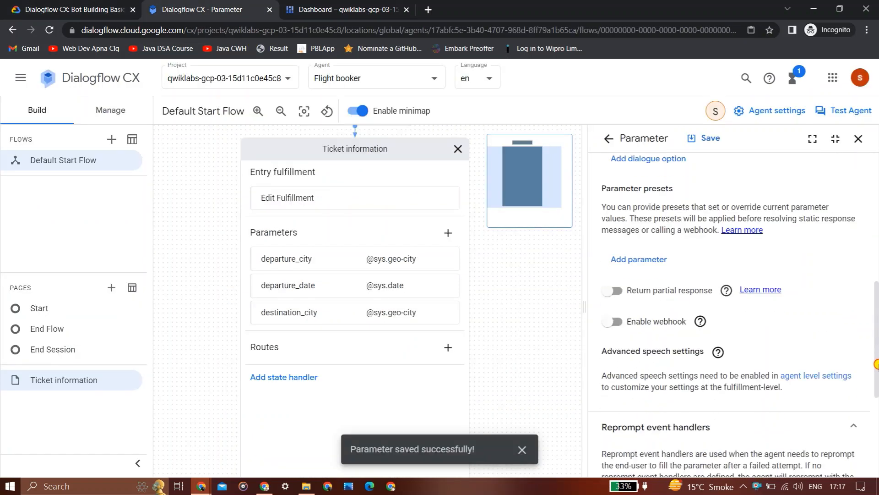
{"action": "scroll", "coordinate": [711, 357], "scroll_direction": "down", "scroll_amount": 3}
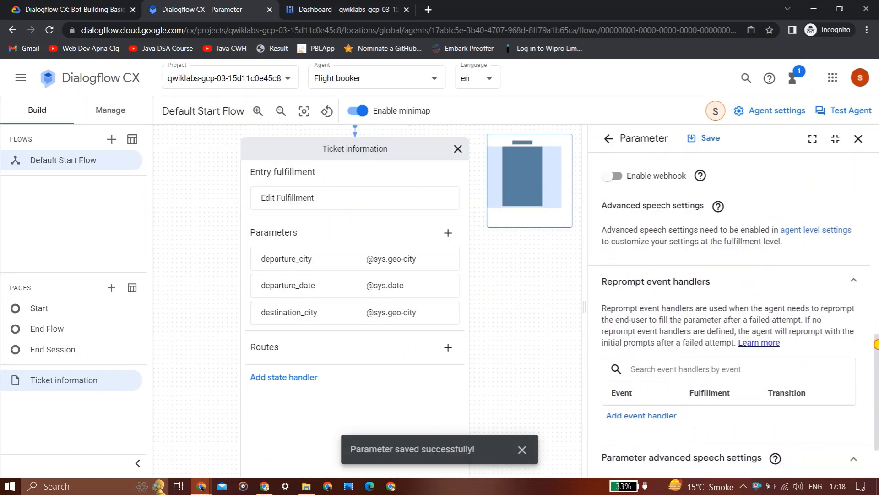
{"action": "left_click_drag", "start_coordinate": [878, 350], "coordinate": [877, 248]}
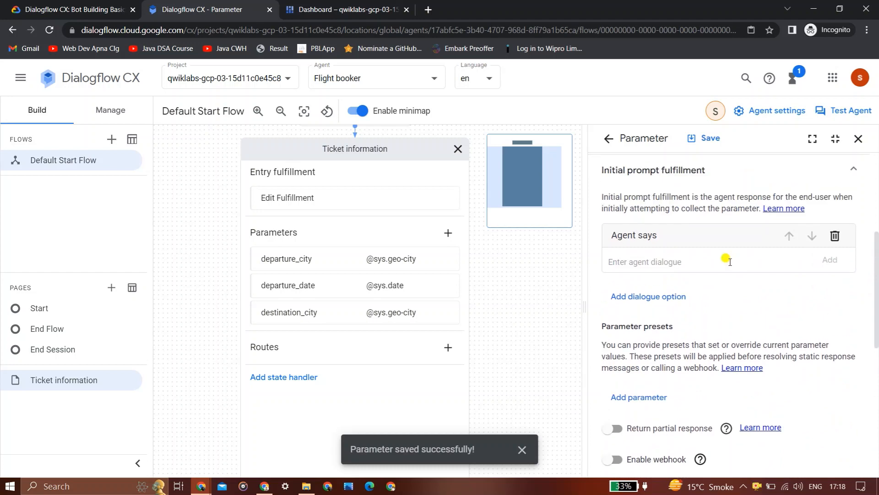
{"action": "key", "text": "ctrl+v"}
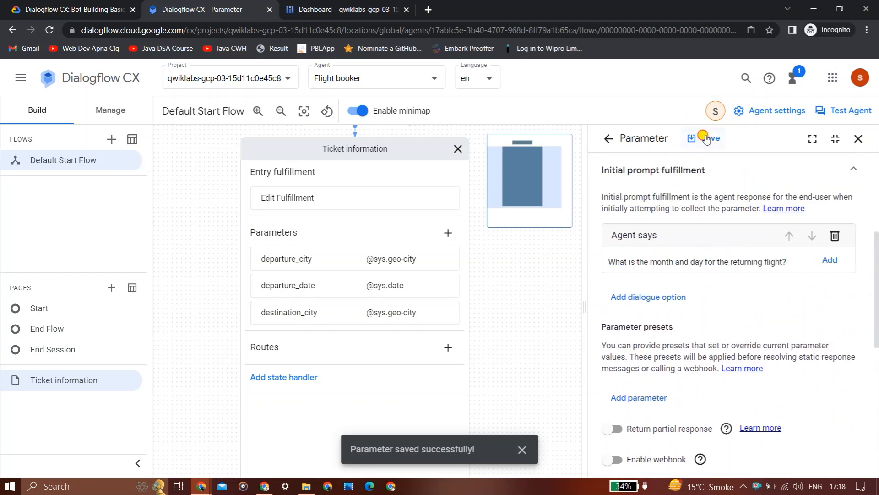
{"action": "left_click", "coordinate": [73, 9]}
{"action": "left_click_drag", "start_coordinate": [277, 306], "coordinate": [223, 303]}
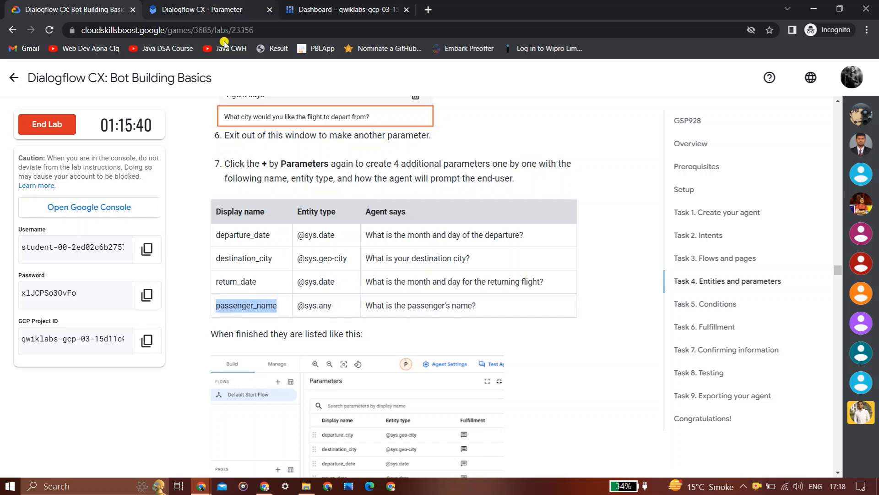
{"action": "left_click", "coordinate": [212, 9]}
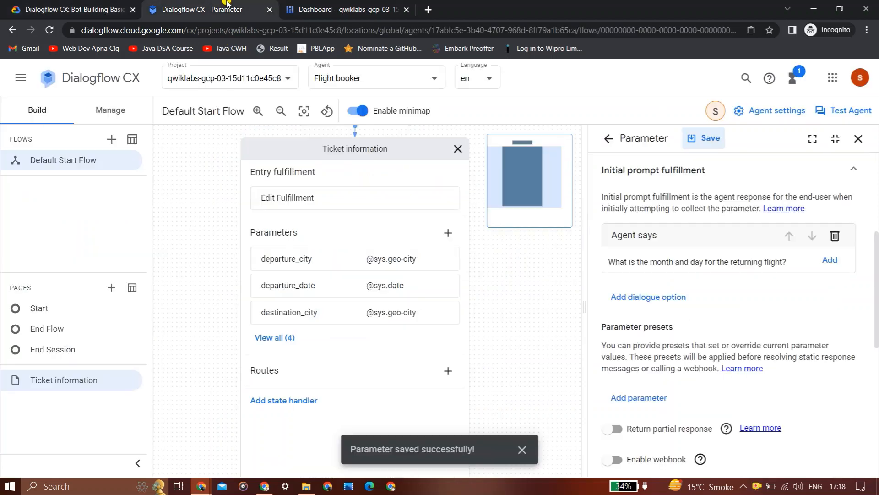
{"action": "left_click", "coordinate": [448, 232]}
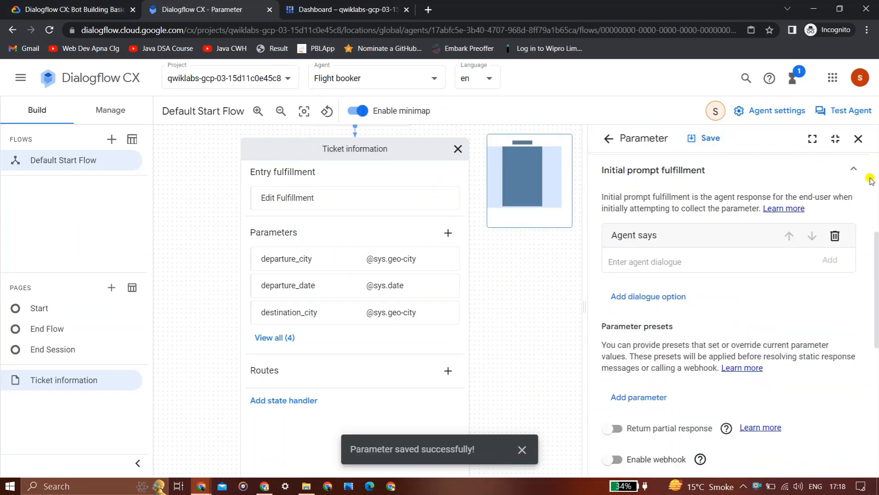
{"action": "scroll", "coordinate": [875, 235], "scroll_direction": "up", "scroll_amount": 5}
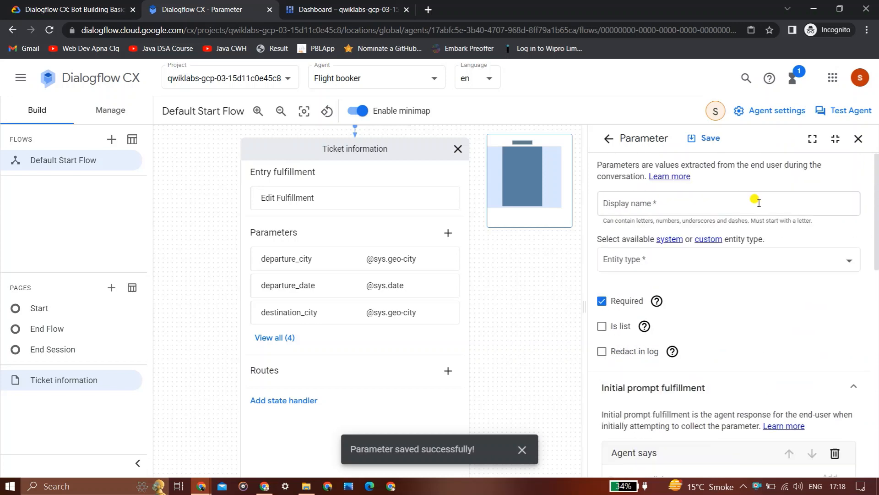
{"action": "left_click", "coordinate": [728, 202]}
{"action": "type", "text": "passenger_name"}
{"action": "left_click", "coordinate": [713, 257]}
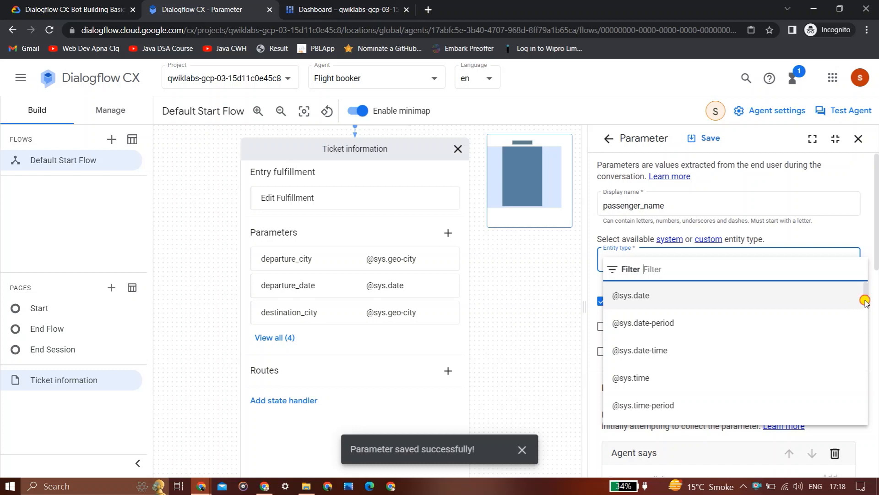
{"action": "left_click_drag", "start_coordinate": [865, 300], "coordinate": [858, 421]}
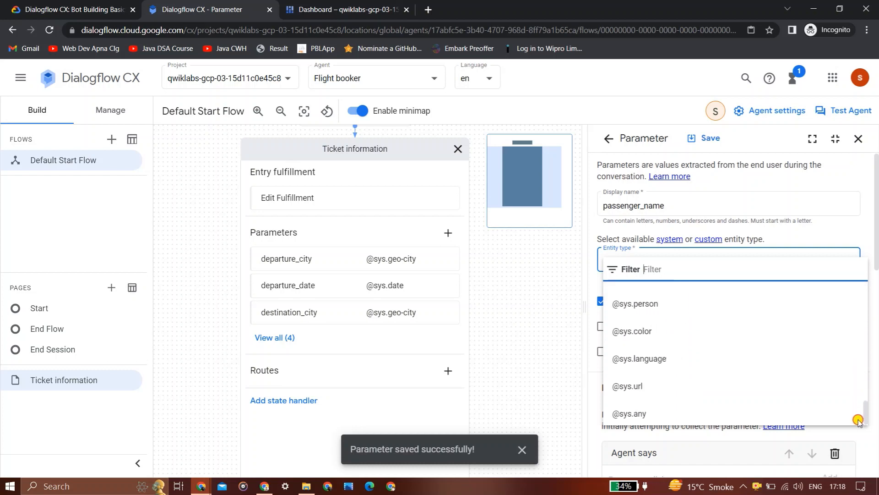
{"action": "left_click", "coordinate": [807, 410]}
Copy the lab's question "What is the passenger's name?" into the agent's initial prompt and save the passenger_name parameter.
{"action": "left_click", "coordinate": [135, 4]}
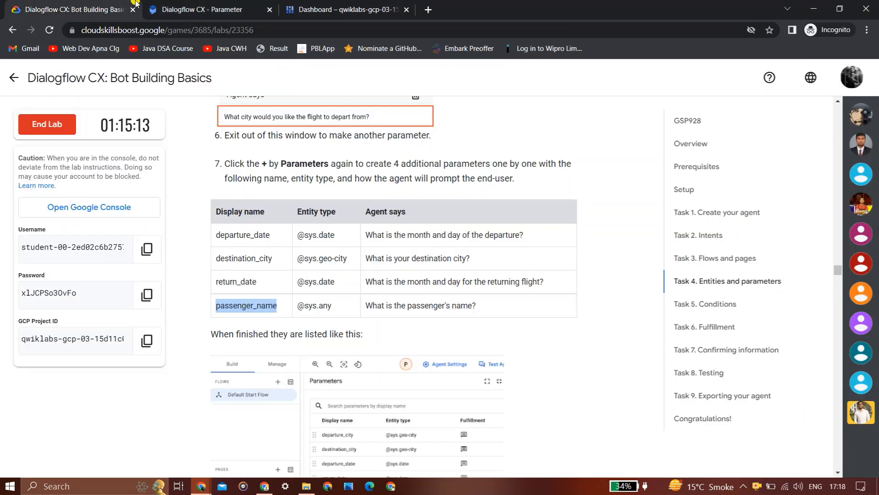
{"action": "left_click_drag", "start_coordinate": [483, 305], "coordinate": [367, 304]}
{"action": "key", "text": "ctrl+c"}
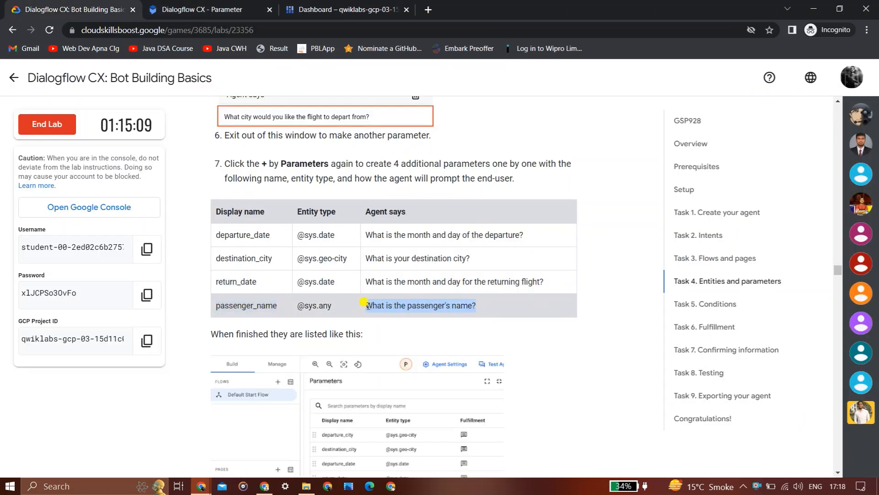
{"action": "key", "text": "ctrl+Tab"}
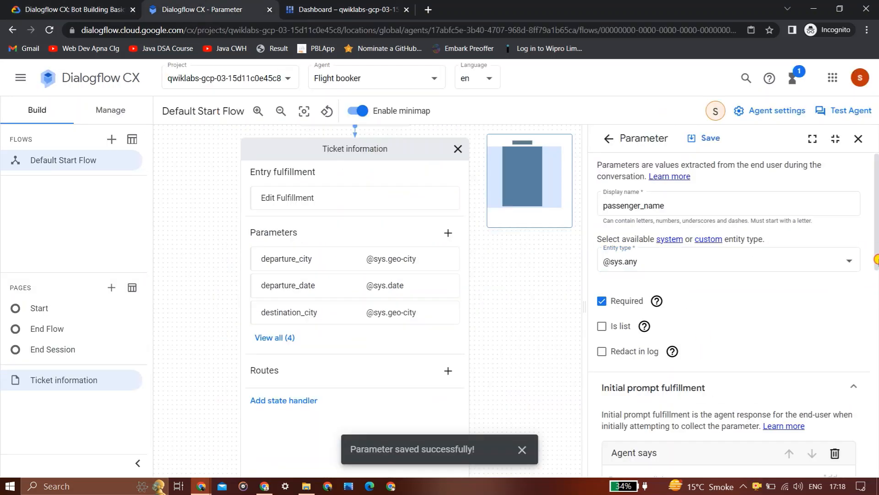
{"action": "left_click_drag", "start_coordinate": [875, 284], "coordinate": [875, 364]}
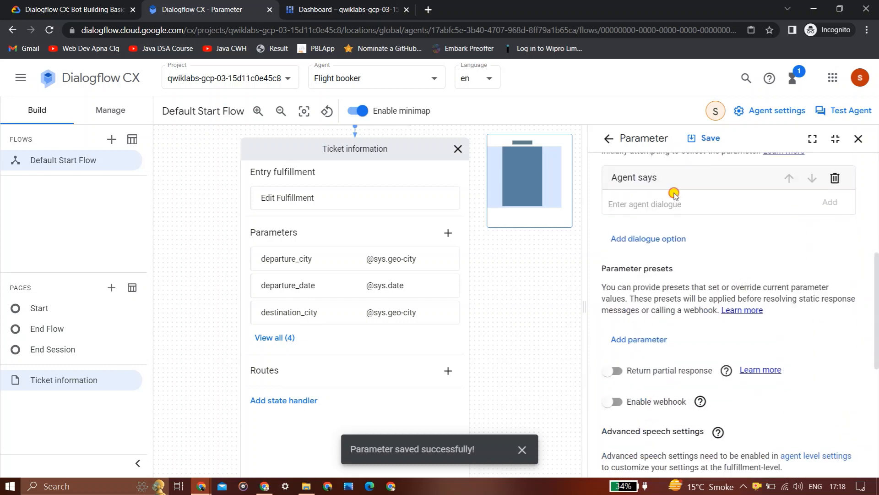
{"action": "key", "text": "ctrl+v"}
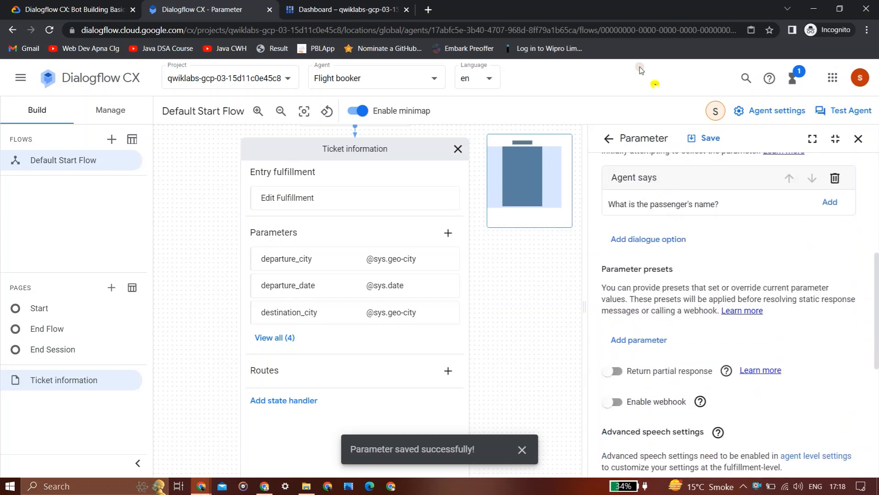
{"action": "left_click", "coordinate": [704, 138]}
Read on in the lab instructions past the parameters table and knowledge check to the steps of Task 5. Conditions.
{"action": "left_click", "coordinate": [74, 9]}
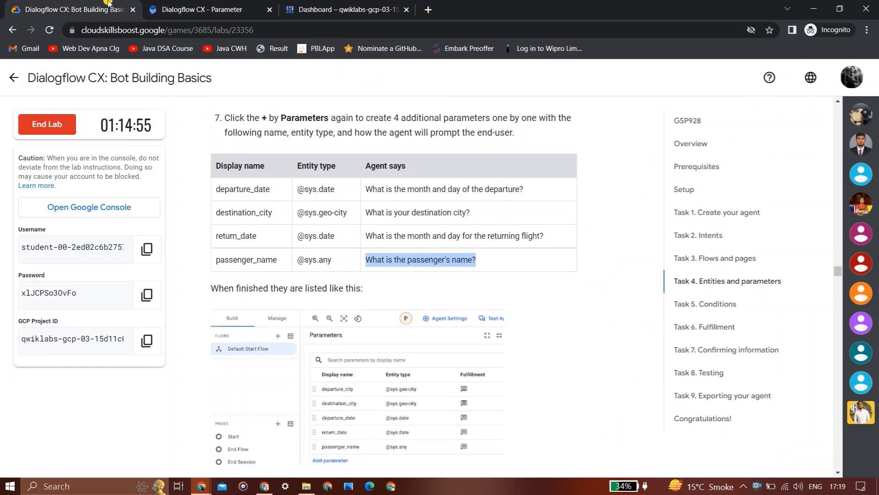
{"action": "key", "text": "Down"}
{"action": "key", "text": "Down"}
{"action": "key", "text": "Down"}
{"action": "key", "text": "Down"}
{"action": "key", "text": "Down"}
{"action": "key", "text": "Down"}
{"action": "key", "text": "Down"}
{"action": "key", "text": "Down"}
{"action": "key", "text": "Down"}
{"action": "key", "text": "Down"}
{"action": "key", "text": "Down"}
{"action": "key", "text": "Down"}
{"action": "key", "text": "Down"}
{"action": "key", "text": "Down"}
{"action": "key", "text": "Down"}
{"action": "key", "text": "Down"}
{"action": "key", "text": "Down"}
{"action": "key", "text": "Down"}
{"action": "key", "text": "Down"}
{"action": "key", "text": "Down"}
{"action": "key", "text": "Down"}
{"action": "key", "text": "Down"}
{"action": "key", "text": "Down"}
{"action": "key", "text": "Down"}
{"action": "key", "text": "Down"}
{"action": "key", "text": "Down"}
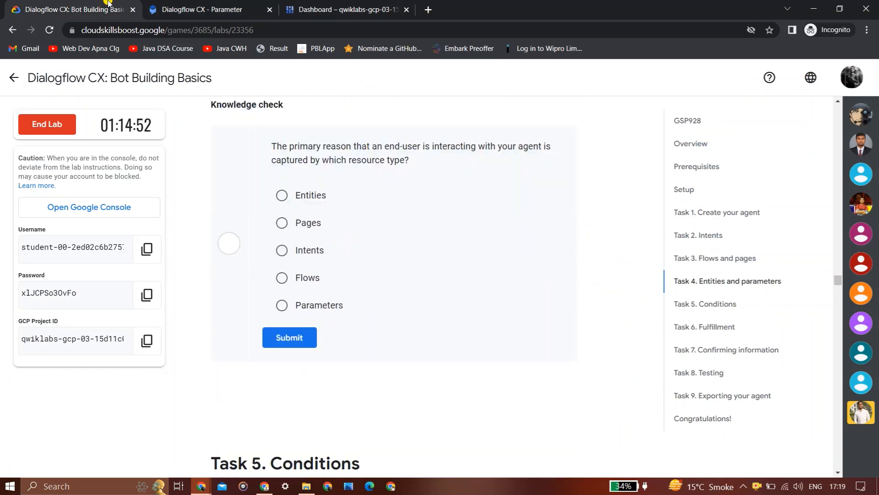
{"action": "key", "text": "Down"}
{"action": "key", "text": "Down"}
{"action": "key", "text": "Down"}
{"action": "key", "text": "Down"}
{"action": "key", "text": "Down"}
{"action": "key", "text": "Down"}
{"action": "key", "text": "Down"}
{"action": "key", "text": "Down"}
{"action": "key", "text": "Down"}
{"action": "key", "text": "Down"}
{"action": "key", "text": "Down"}
{"action": "key", "text": "Down"}
{"action": "key", "text": "Down"}
{"action": "key", "text": "Down"}
{"action": "key", "text": "Down"}
{"action": "key", "text": "Down"}
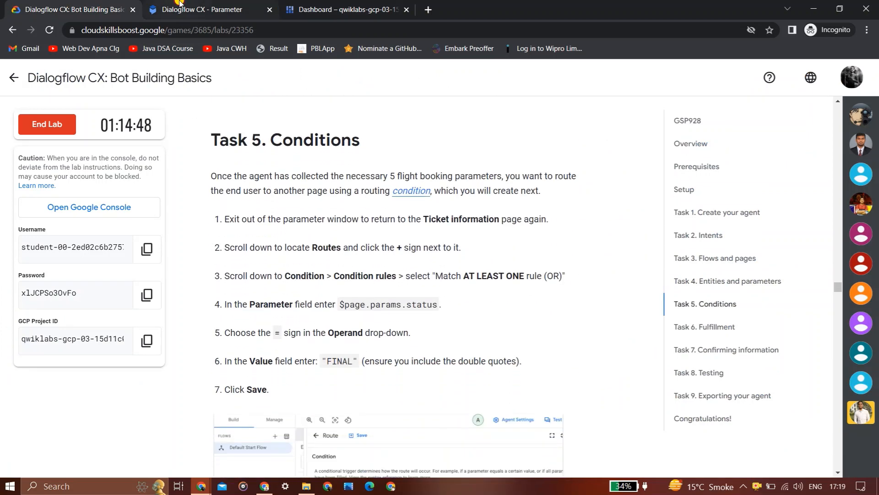
Close the parameter editor and return to the expanded Ticket information page in the Default Start Flow.
{"action": "left_click", "coordinate": [180, 4]}
{"action": "left_click", "coordinate": [854, 140]}
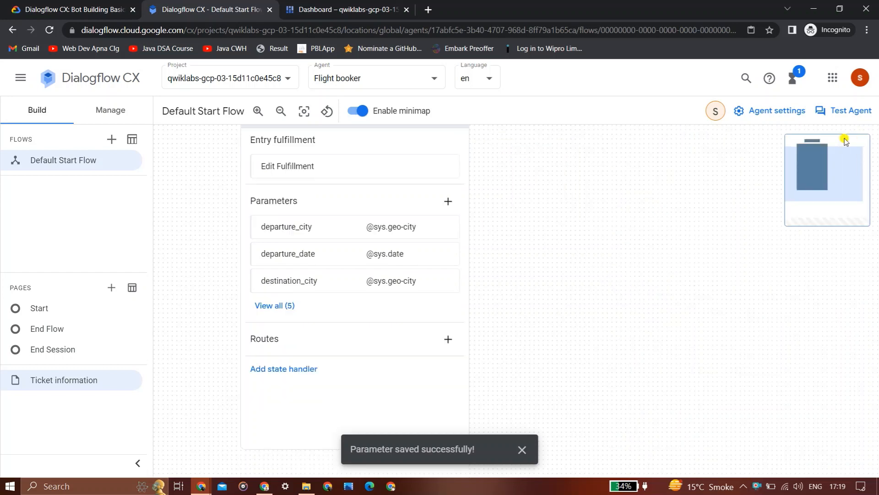
{"action": "left_click", "coordinate": [457, 148]}
{"action": "left_click", "coordinate": [120, 14]}
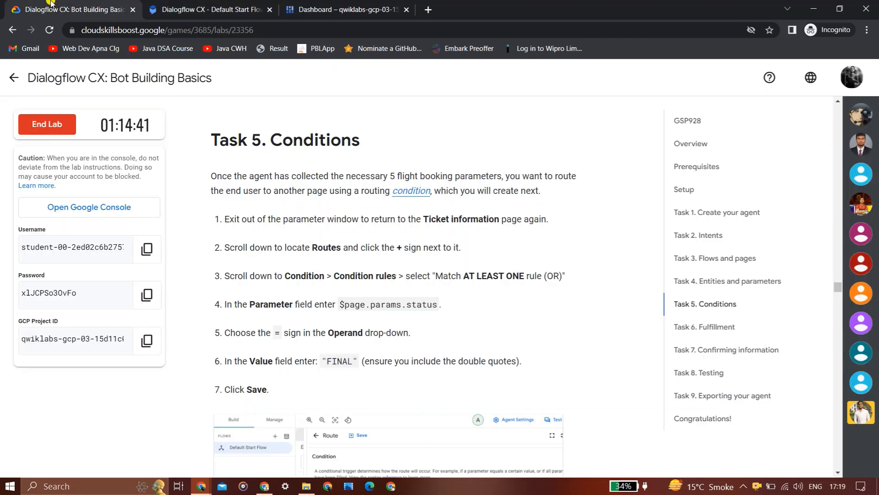
{"action": "key", "text": "Down"}
{"action": "key", "text": "Down"}
{"action": "left_click", "coordinate": [179, 7]}
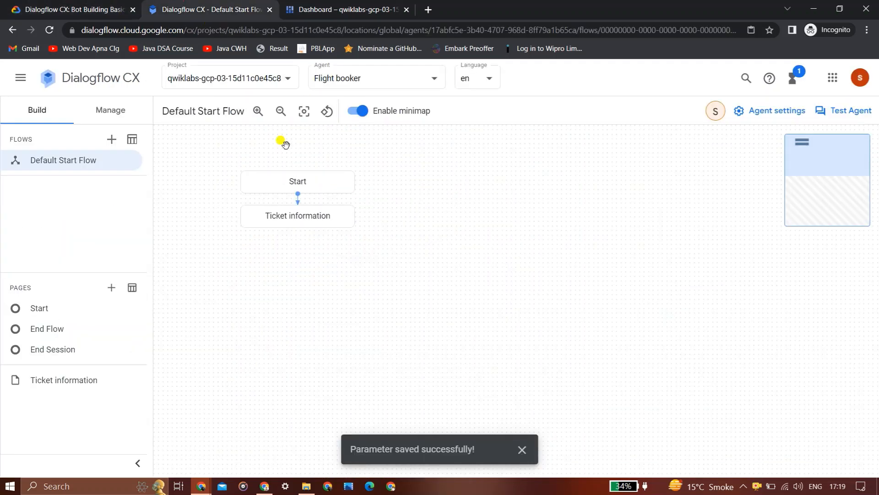
{"action": "left_click", "coordinate": [297, 220]}
Add a new route to the Ticket information page, following the lab's Task 5 instructions.
{"action": "left_click", "coordinate": [25, 5]}
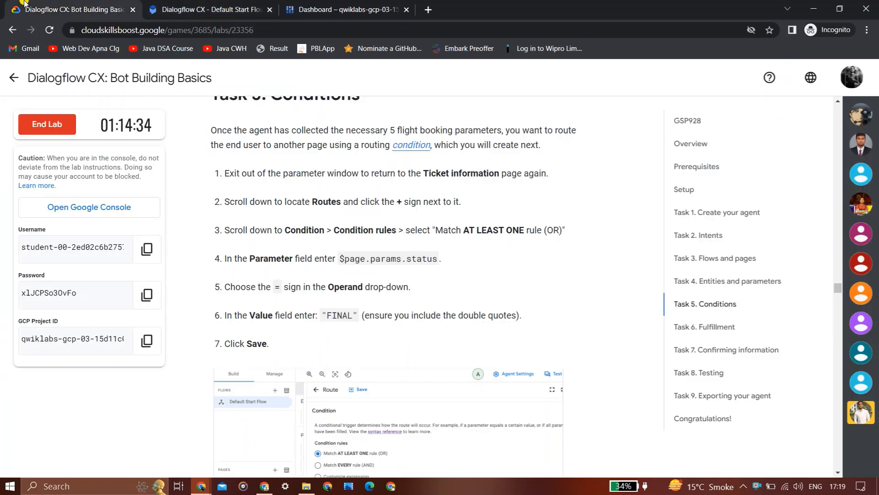
{"action": "key", "text": "Down"}
{"action": "left_click", "coordinate": [203, 7]}
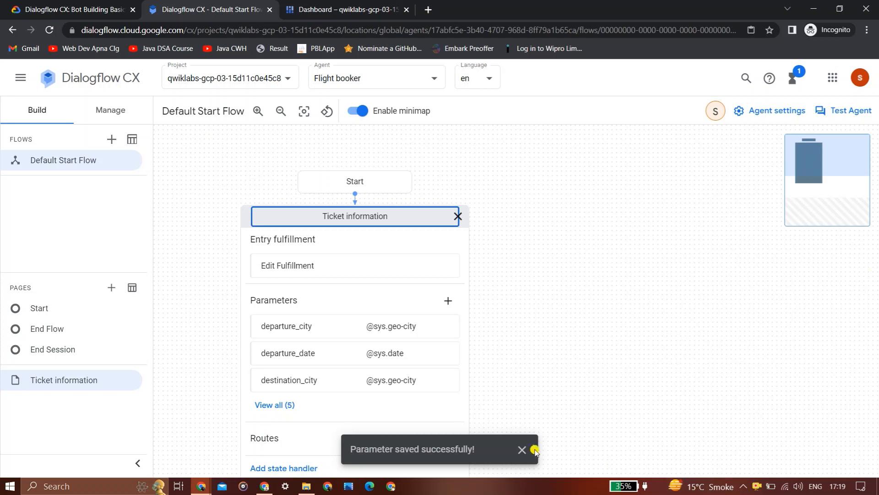
{"action": "left_click", "coordinate": [522, 449]}
{"action": "left_click", "coordinate": [447, 441]}
{"action": "scroll", "coordinate": [447, 441], "scroll_direction": "down", "scroll_amount": 2}
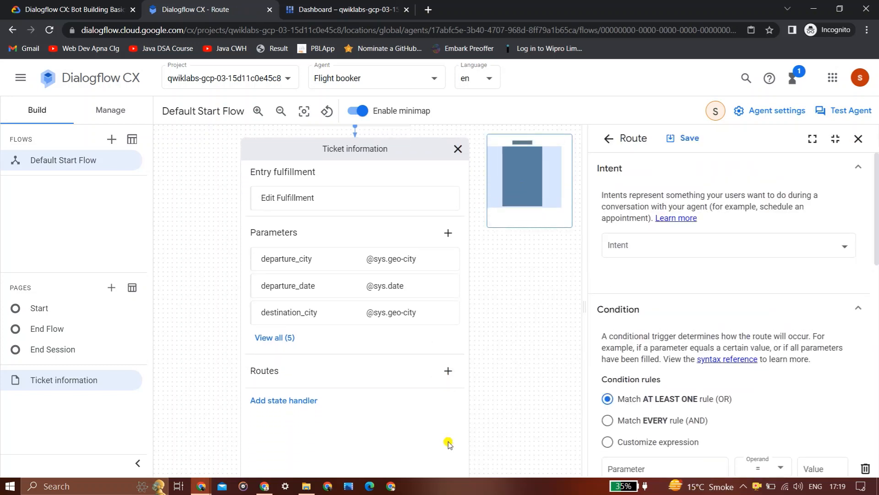
Set the parameter of the route's condition rule to $page.params.status, copied from the lab's Task 5 instructions.
{"action": "left_click", "coordinate": [27, 5]}
{"action": "scroll", "coordinate": [235, 169], "scroll_direction": "down", "scroll_amount": 1}
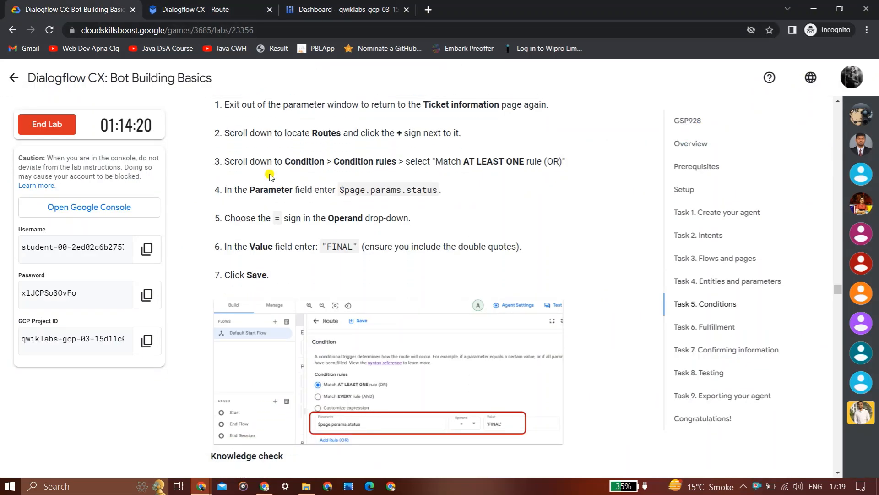
{"action": "left_click", "coordinate": [195, 10]}
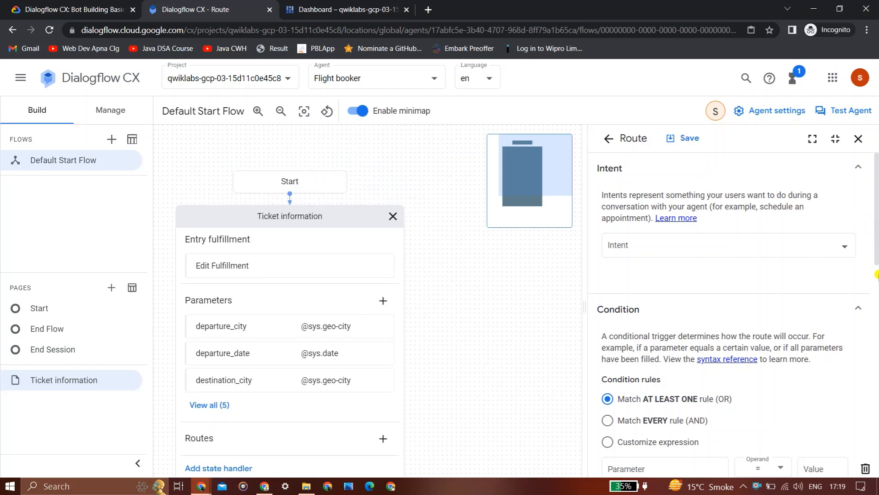
{"action": "scroll", "coordinate": [876, 251], "scroll_direction": "down", "scroll_amount": 3}
{"action": "left_click", "coordinate": [1, 3]}
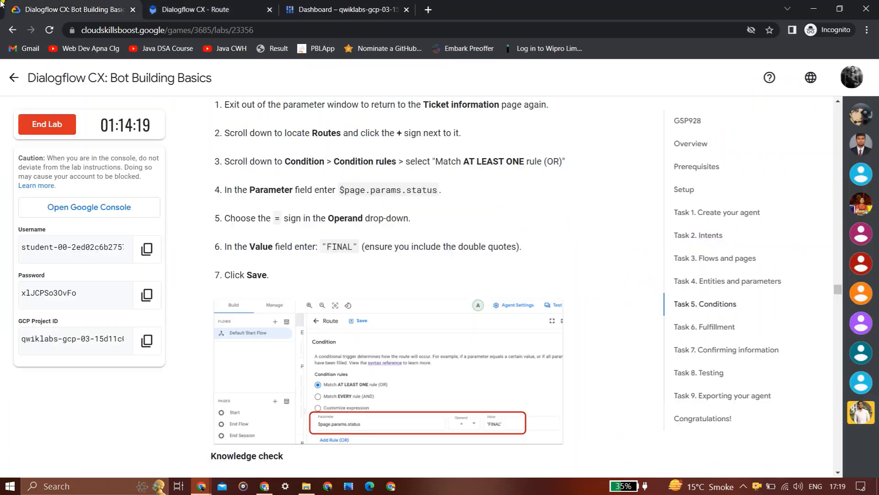
{"action": "left_click", "coordinate": [195, 10]}
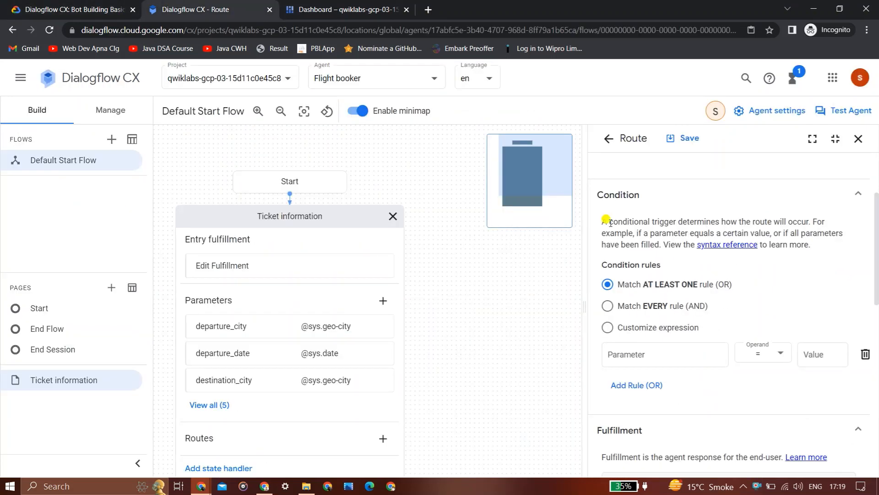
{"action": "left_click", "coordinate": [84, 3]}
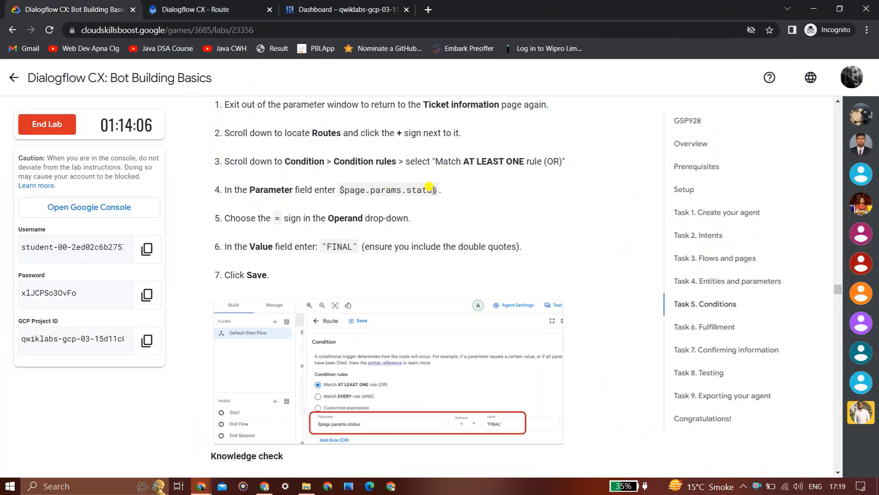
{"action": "left_click_drag", "start_coordinate": [434, 190], "coordinate": [341, 184]}
{"action": "key", "text": "ctrl+c"}
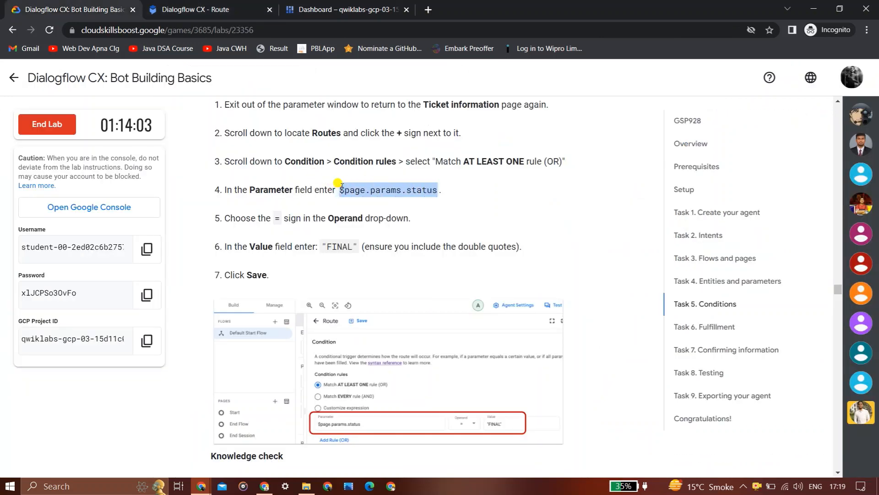
{"action": "left_click", "coordinate": [202, 9]}
{"action": "left_click", "coordinate": [629, 351]}
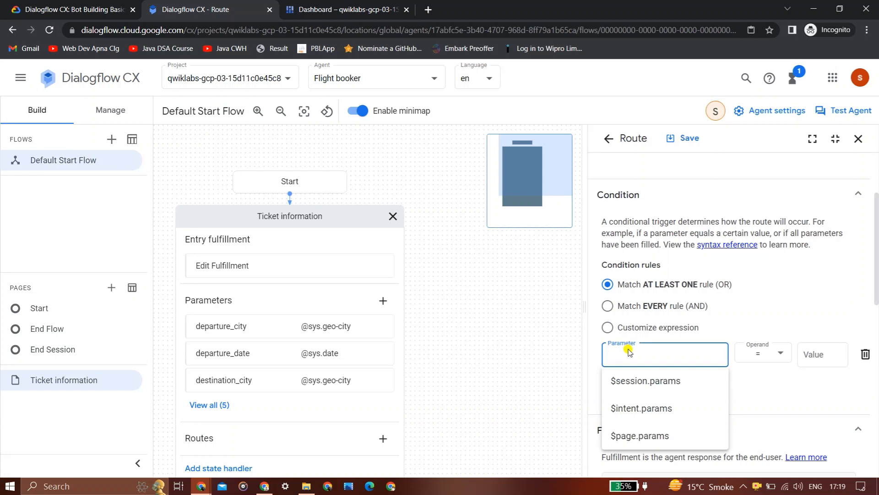
{"action": "key", "text": "ctrl+v"}
Set the value of the route's condition rule to "FINAL", copied with its double quotes from the lab instructions, and save the route.
{"action": "left_click", "coordinate": [121, 4]}
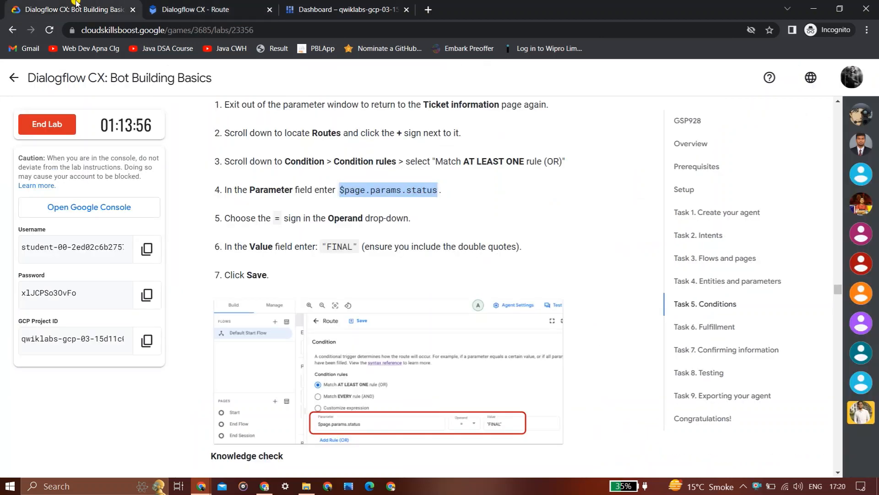
{"action": "scroll", "coordinate": [354, 275], "scroll_direction": "down", "scroll_amount": 1}
{"action": "left_click", "coordinate": [188, 3]}
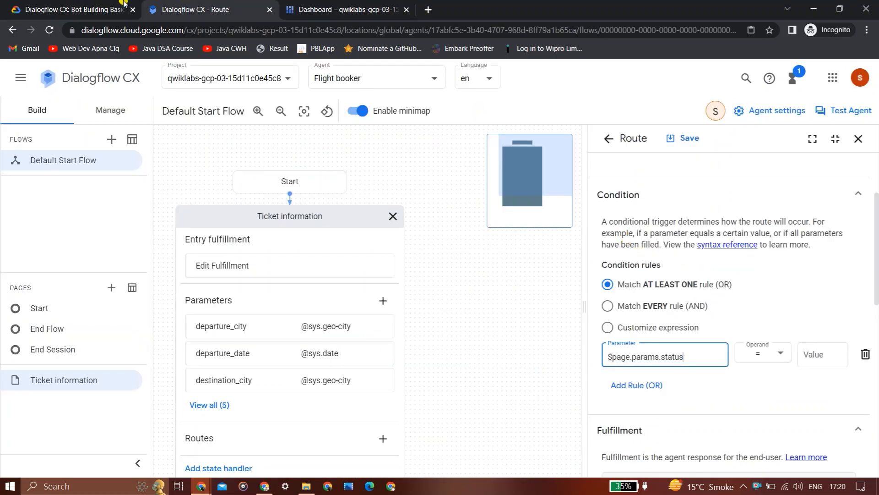
{"action": "left_click", "coordinate": [54, 3]}
{"action": "left_click_drag", "start_coordinate": [353, 200], "coordinate": [324, 200]}
{"action": "left_click", "coordinate": [147, 3]}
{"action": "left_click", "coordinate": [813, 355]}
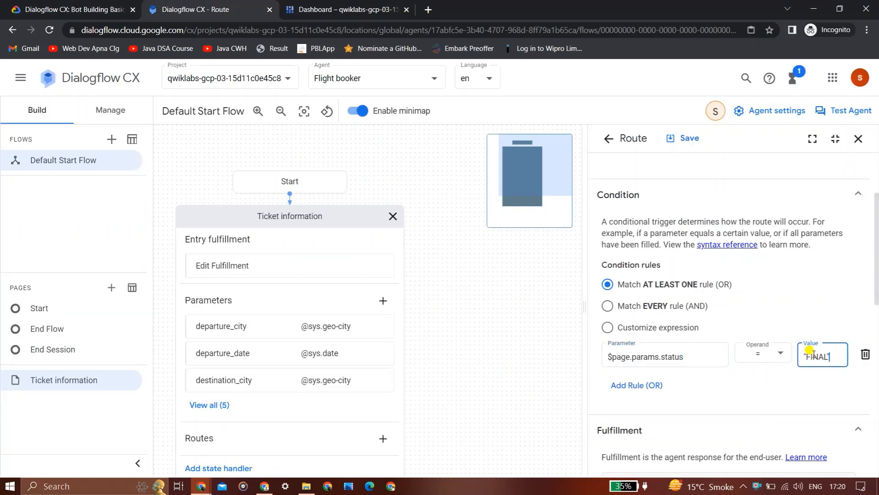
{"action": "left_click", "coordinate": [42, 3]}
{"action": "scroll", "coordinate": [355, 286], "scroll_direction": "down", "scroll_amount": 1}
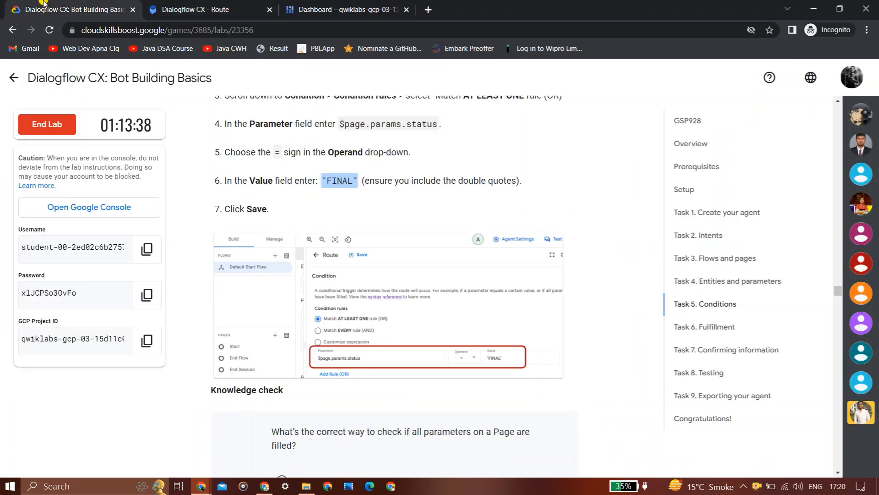
{"action": "left_click", "coordinate": [180, 3]}
{"action": "left_click", "coordinate": [684, 138]}
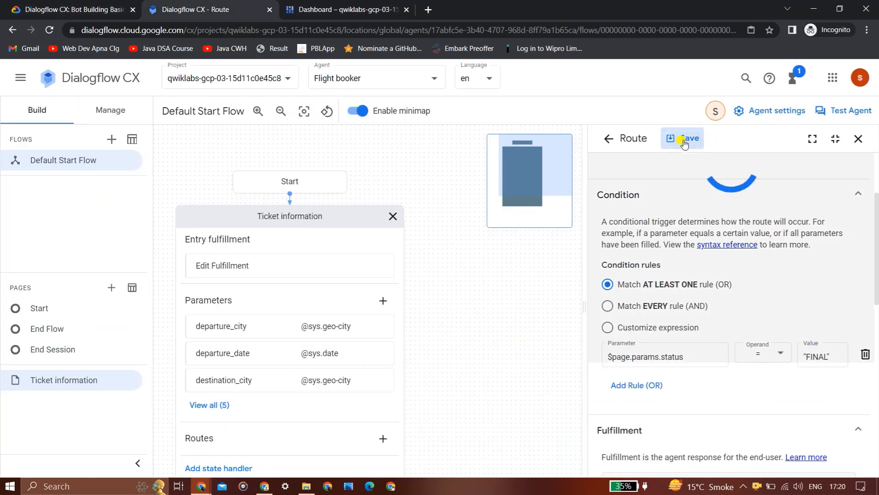
Following Task 6 of the lab, enter "Thank you for that information. Let me check on the availability of your ticket" as the route's Agent says fulfillment.
{"action": "left_click", "coordinate": [2, 4]}
{"action": "scroll", "coordinate": [1, 4], "scroll_direction": "down", "scroll_amount": 8}
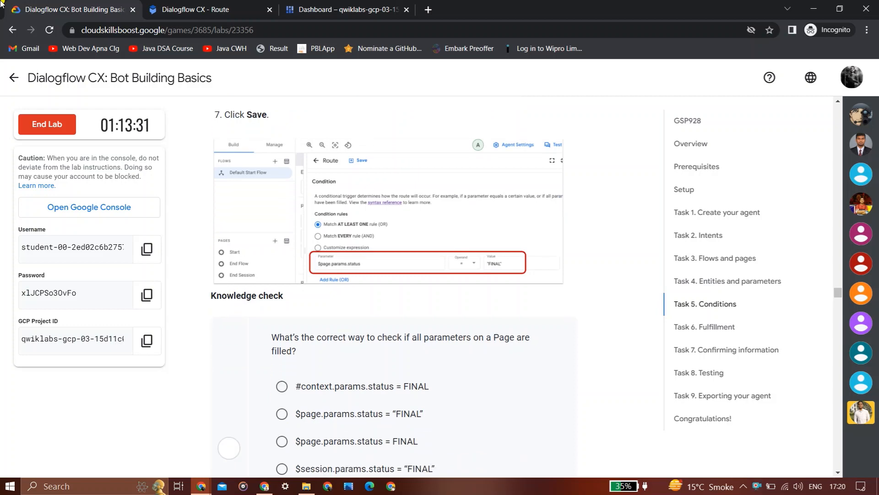
{"action": "scroll", "coordinate": [1, 4], "scroll_direction": "down", "scroll_amount": 6}
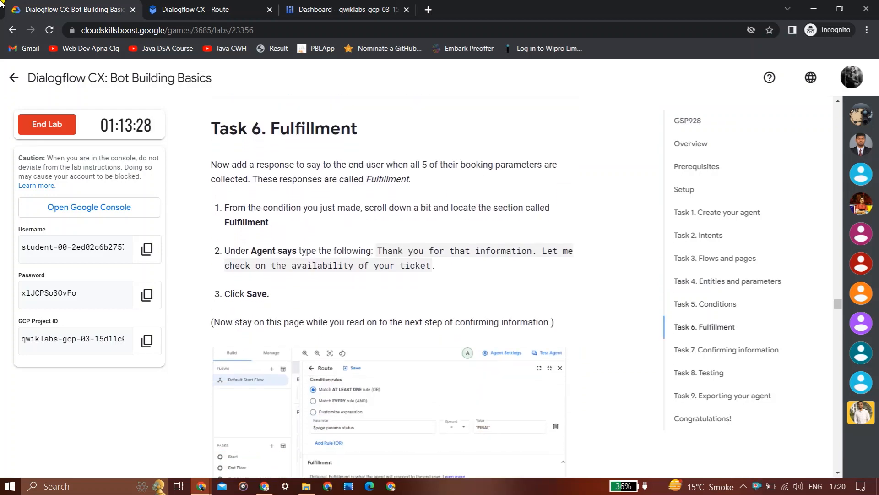
{"action": "left_click", "coordinate": [203, 4]}
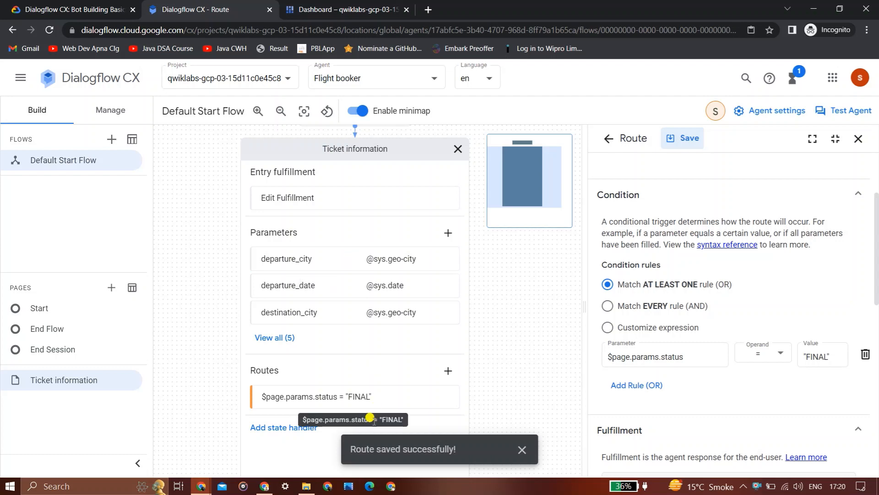
{"action": "scroll", "coordinate": [873, 277], "scroll_direction": "down", "scroll_amount": 5}
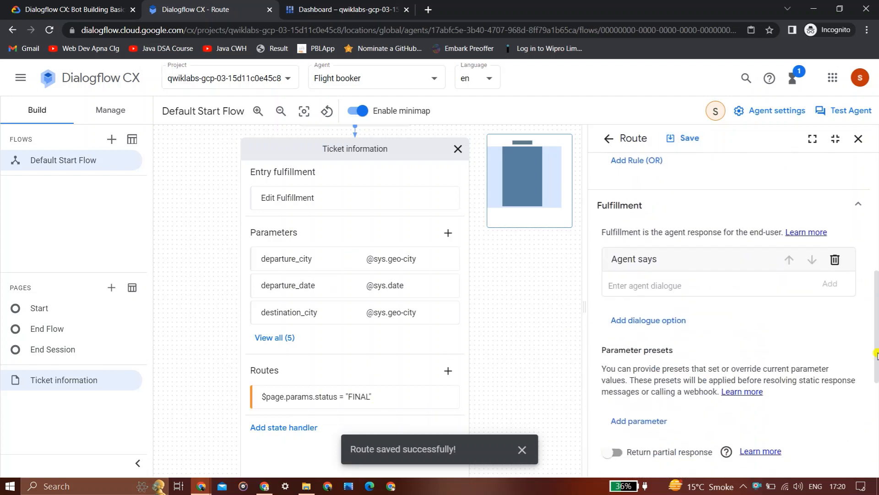
{"action": "left_click", "coordinate": [27, 10]}
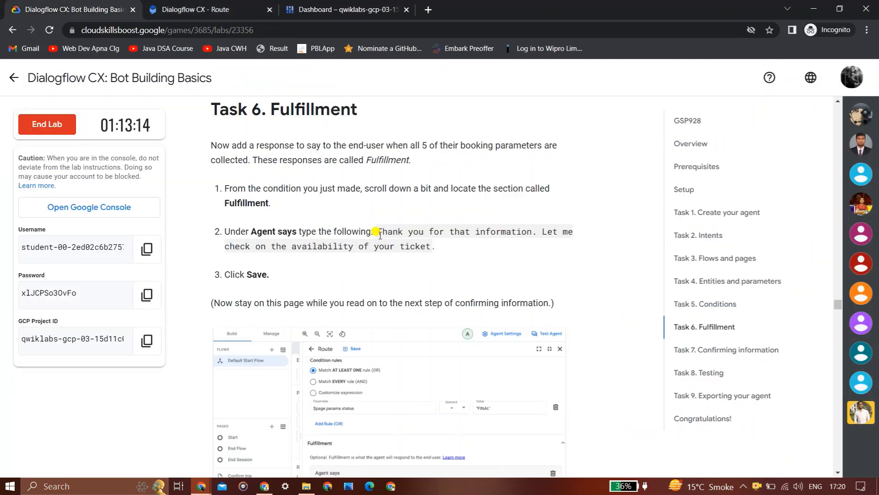
{"action": "left_click_drag", "start_coordinate": [379, 234], "coordinate": [428, 247]}
{"action": "key", "text": "ctrl+c"}
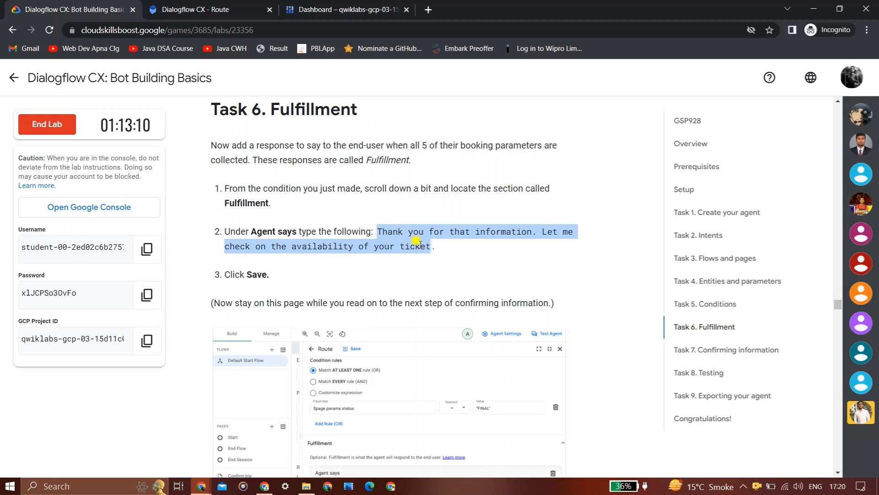
{"action": "left_click", "coordinate": [247, 9]}
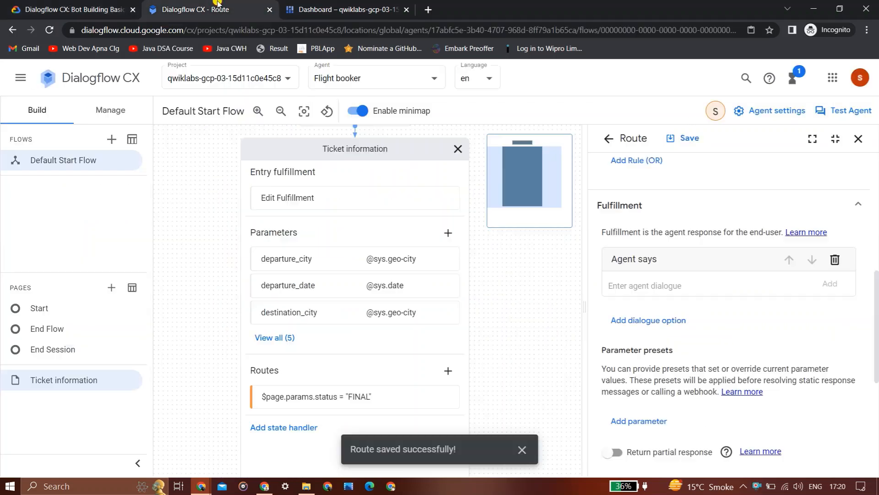
{"action": "left_click", "coordinate": [696, 285]}
{"action": "key", "text": "ctrl+v"}
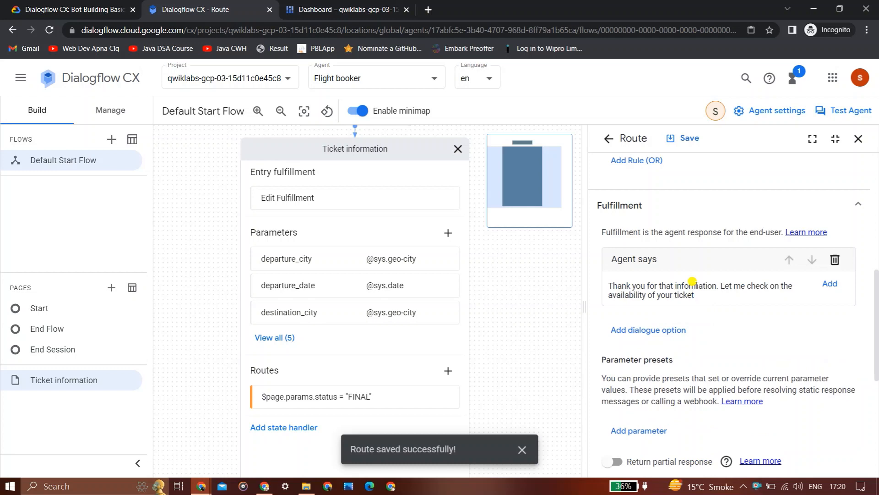
Check the remaining Task 6 instruction and save the route with its agent response.
{"action": "left_click", "coordinate": [87, 5]}
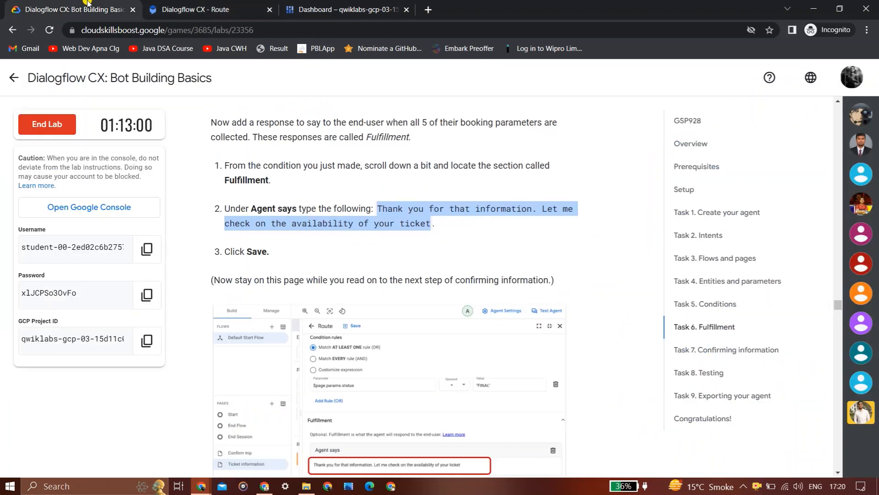
{"action": "left_click", "coordinate": [161, 6]}
{"action": "left_click", "coordinate": [683, 138]}
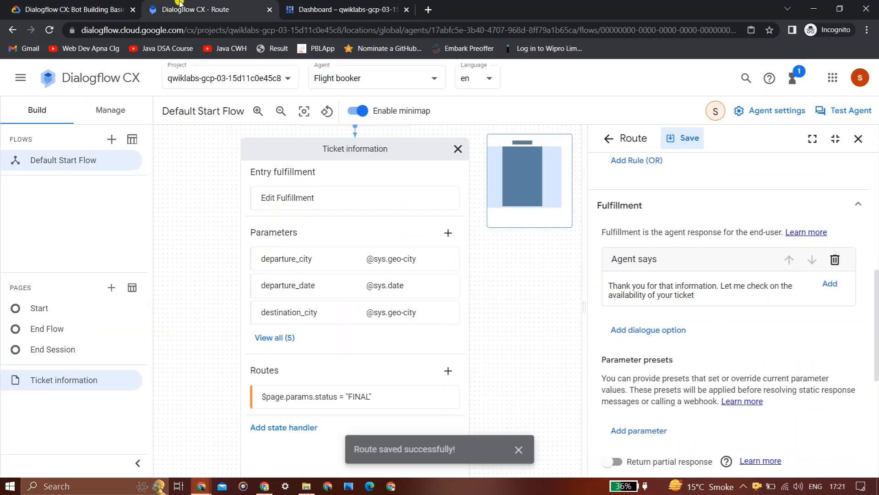
Read on in the lab instructions past Task 6 to the transition steps of Task 7. Confirming information.
{"action": "left_click", "coordinate": [2, 5]}
{"action": "scroll", "coordinate": [2, 5], "scroll_direction": "down", "scroll_amount": 3}
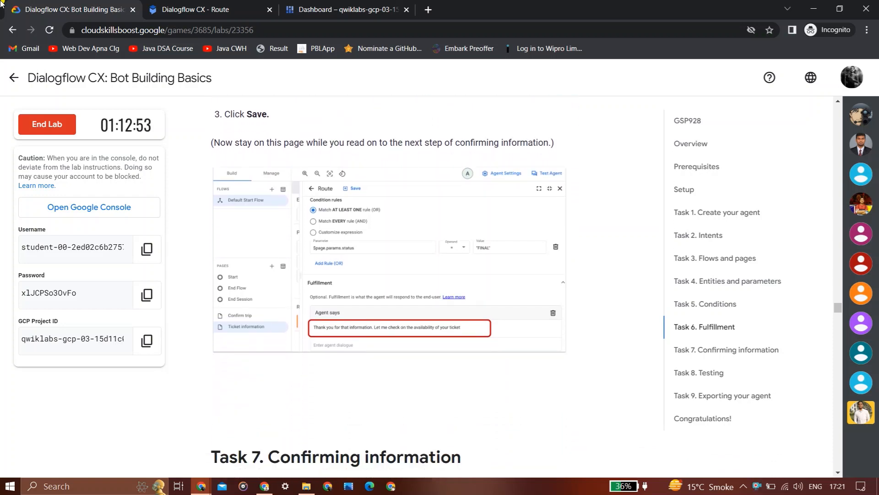
{"action": "scroll", "coordinate": [2, 5], "scroll_direction": "down", "scroll_amount": 2}
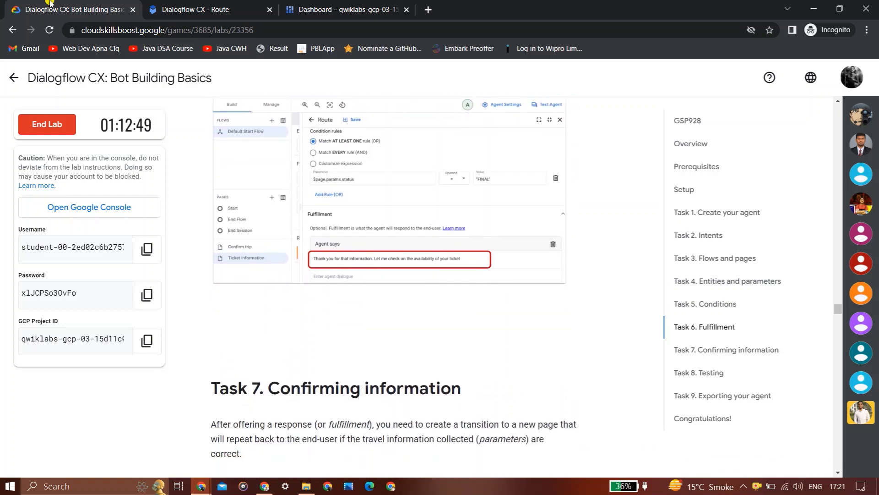
{"action": "left_click", "coordinate": [197, 9]}
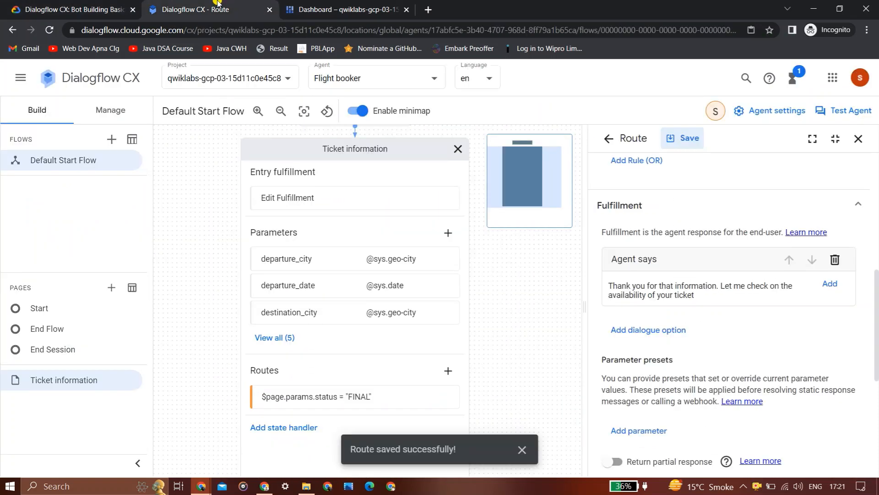
{"action": "left_click", "coordinate": [518, 452]}
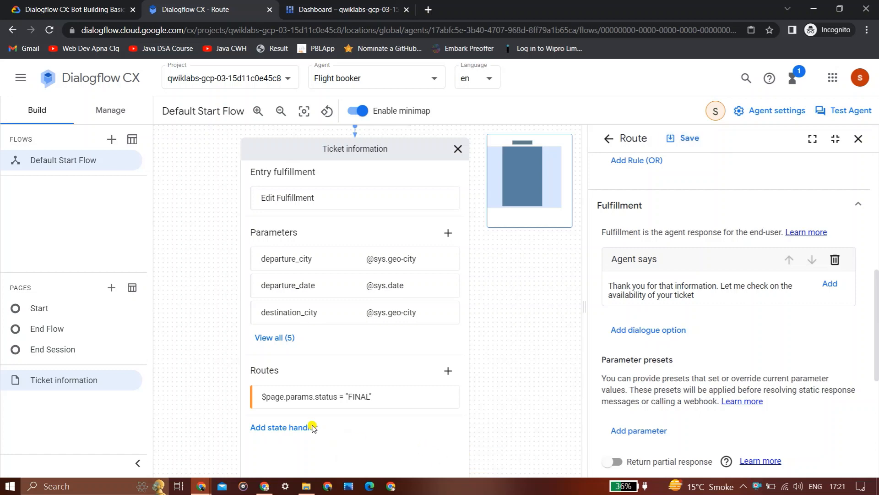
{"action": "left_click", "coordinate": [63, 5]}
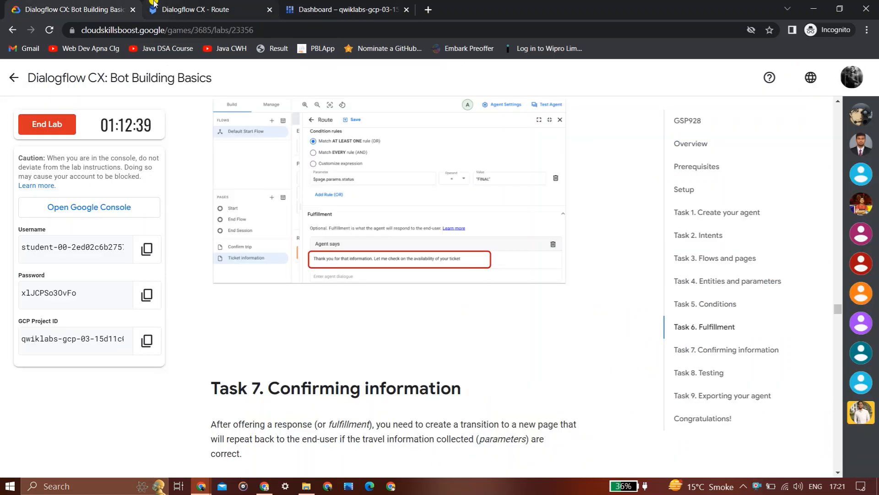
{"action": "left_click", "coordinate": [174, 9]}
{"action": "left_click", "coordinate": [2, 4]}
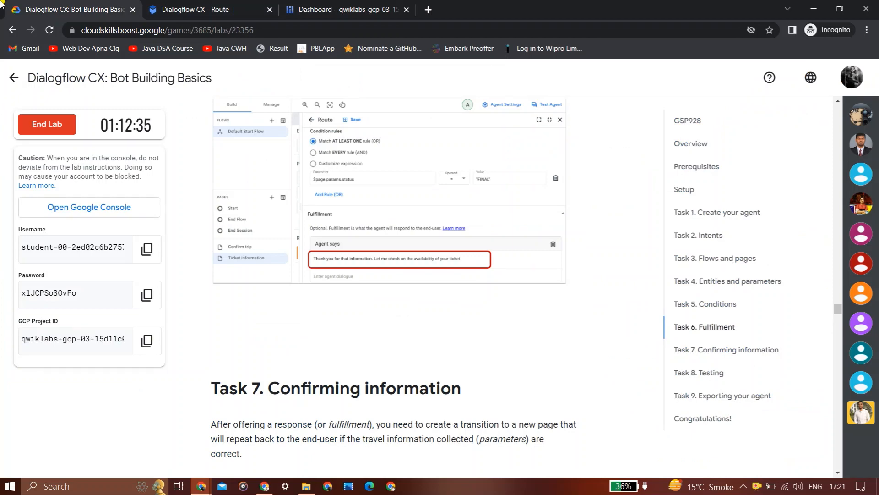
{"action": "scroll", "coordinate": [1, 5], "scroll_direction": "down", "scroll_amount": 8}
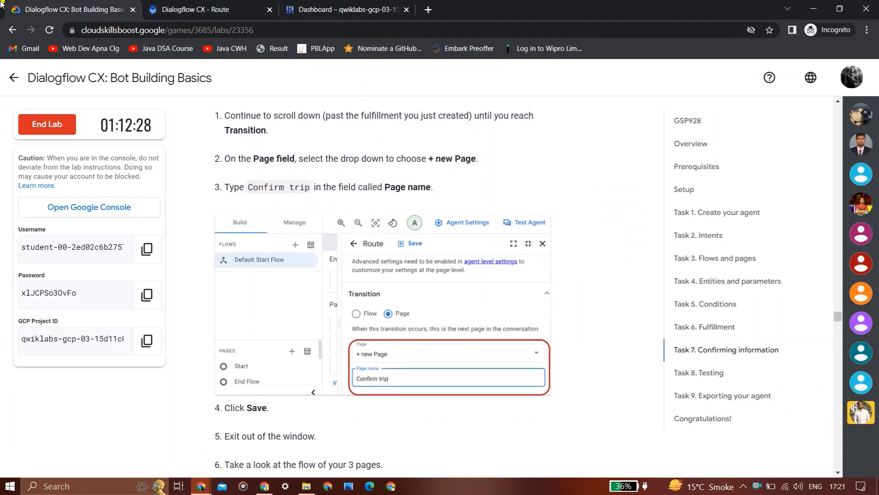
Set the route's transition to a new page named Confirm trip, copying the name from the lab instructions.
{"action": "left_click", "coordinate": [207, 3]}
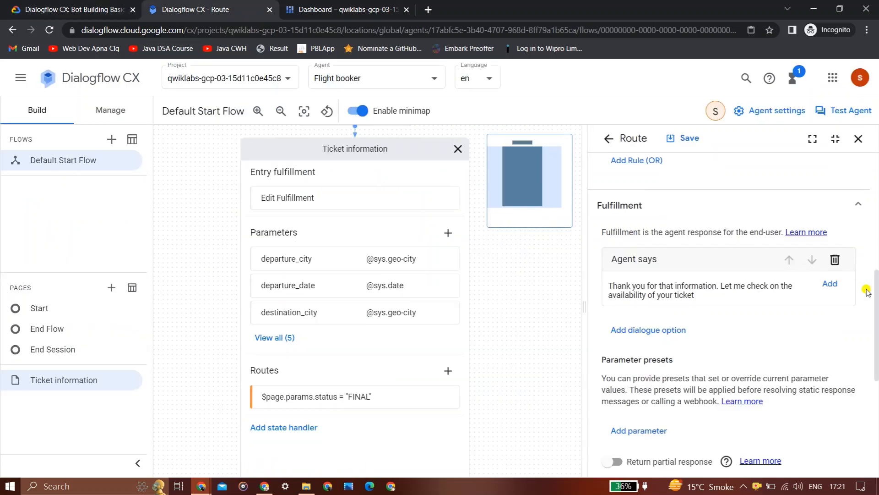
{"action": "left_click_drag", "start_coordinate": [876, 297], "coordinate": [872, 403]}
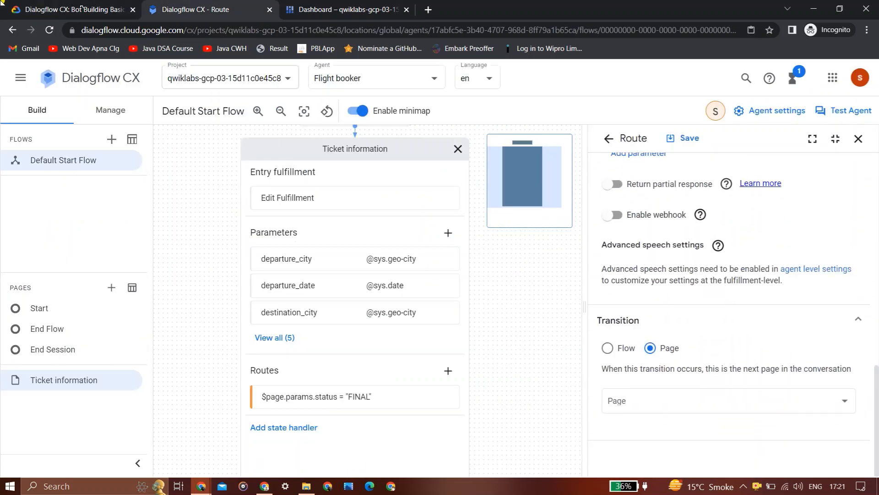
{"action": "left_click", "coordinate": [81, 7]}
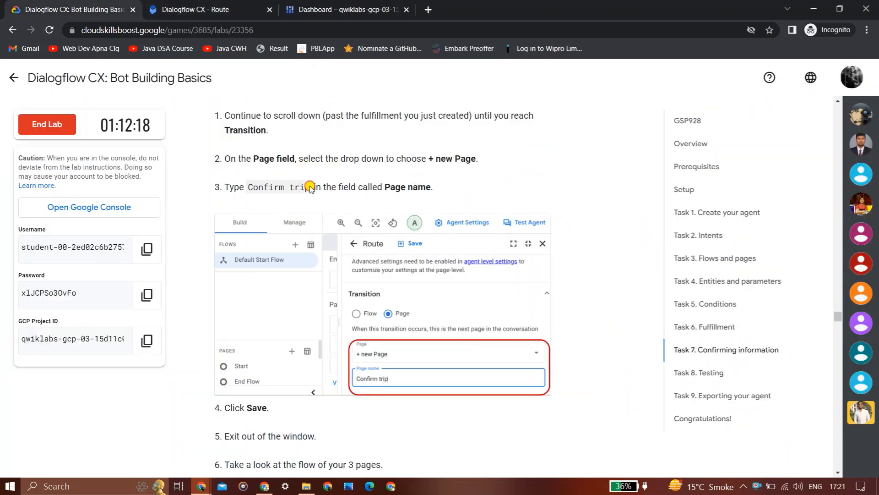
{"action": "left_click_drag", "start_coordinate": [311, 188], "coordinate": [249, 182]}
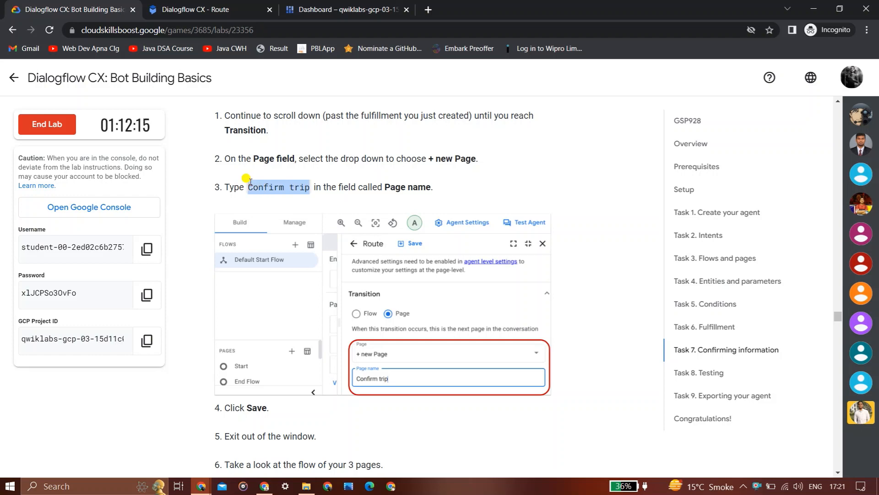
{"action": "left_click", "coordinate": [236, 6]}
{"action": "left_click", "coordinate": [624, 402]}
{"action": "left_click", "coordinate": [624, 275]}
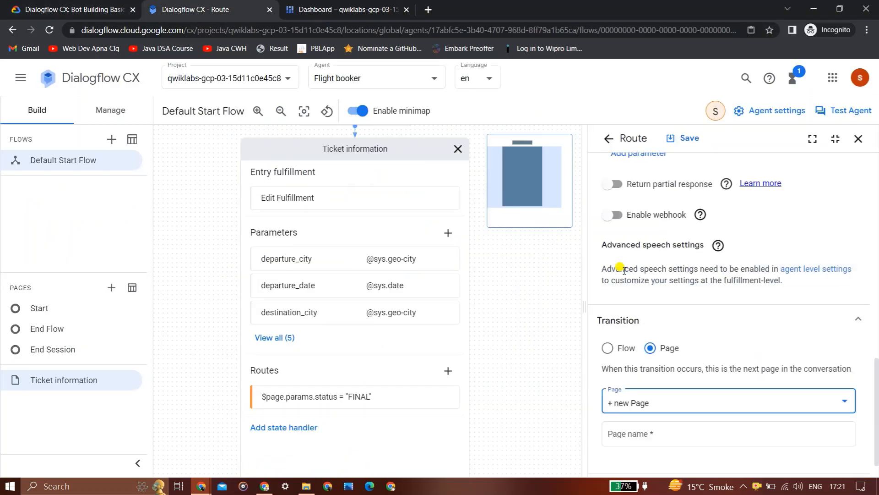
{"action": "left_click", "coordinate": [645, 430]}
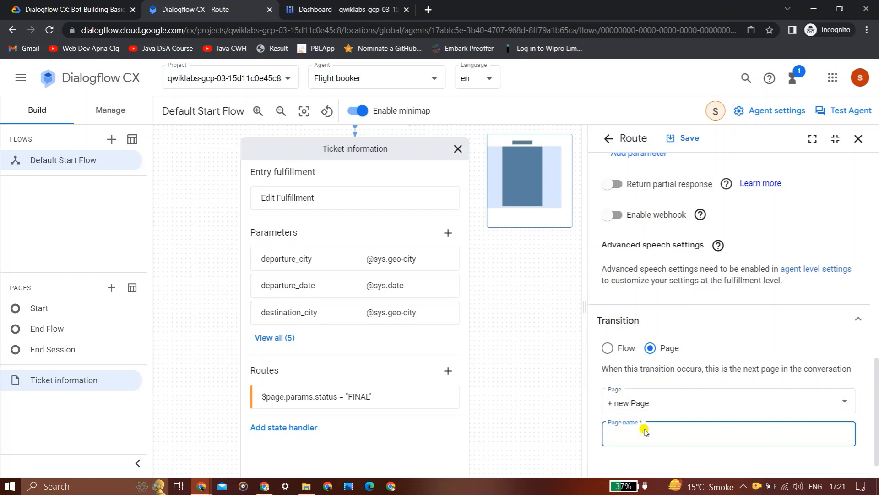
{"action": "left_click", "coordinate": [86, 3]}
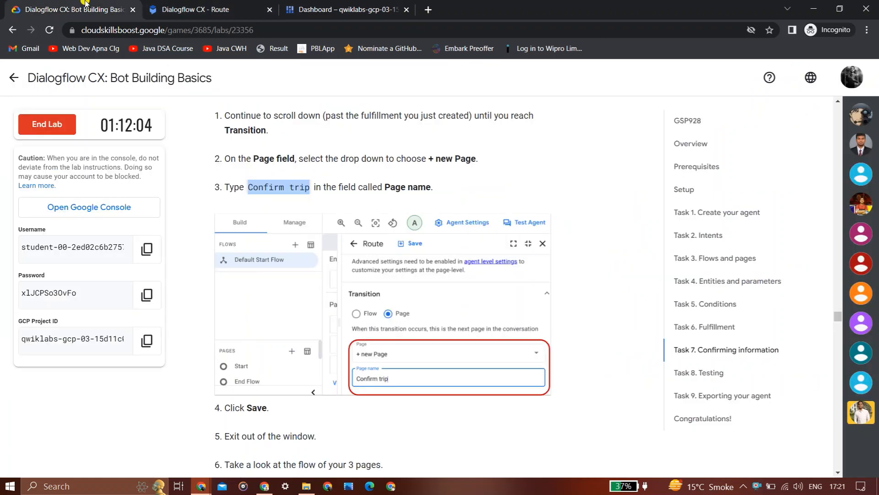
{"action": "left_click", "coordinate": [196, 2]}
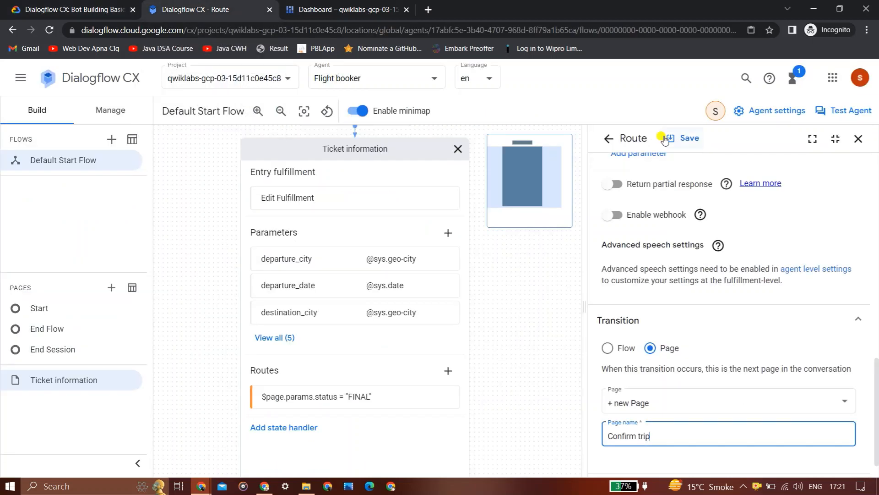
Save the route, then close its editor and the expanded Ticket information page.
{"action": "left_click", "coordinate": [684, 138]}
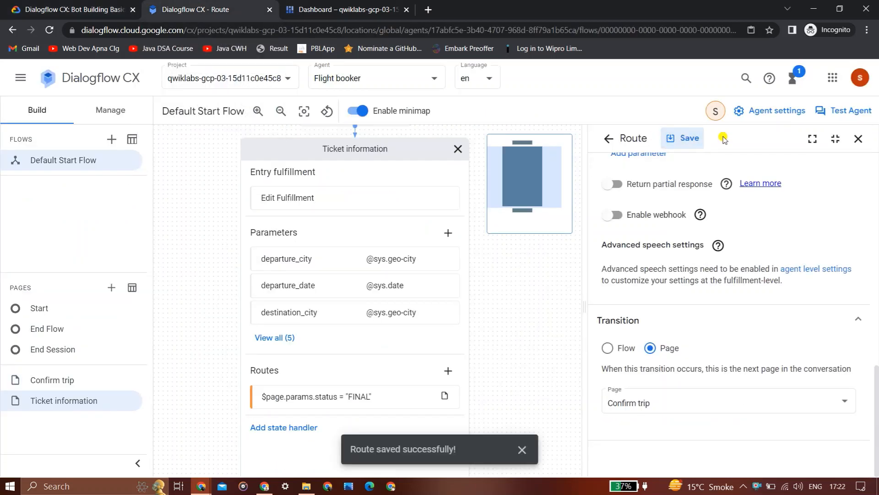
{"action": "left_click", "coordinate": [859, 138]}
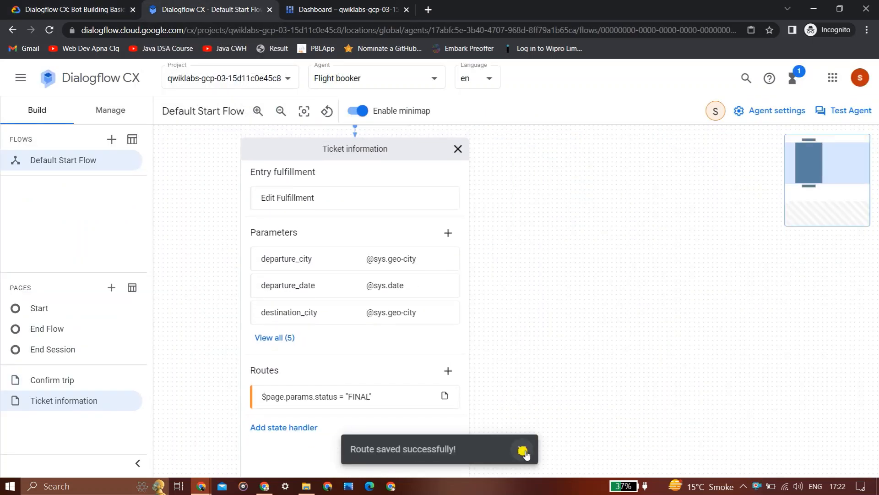
{"action": "left_click", "coordinate": [458, 148]}
Read on in Task 7 of the lab to the section on repeating back collected parameters and the Confirm Trip entry fulfillment step.
{"action": "left_click", "coordinate": [44, 5]}
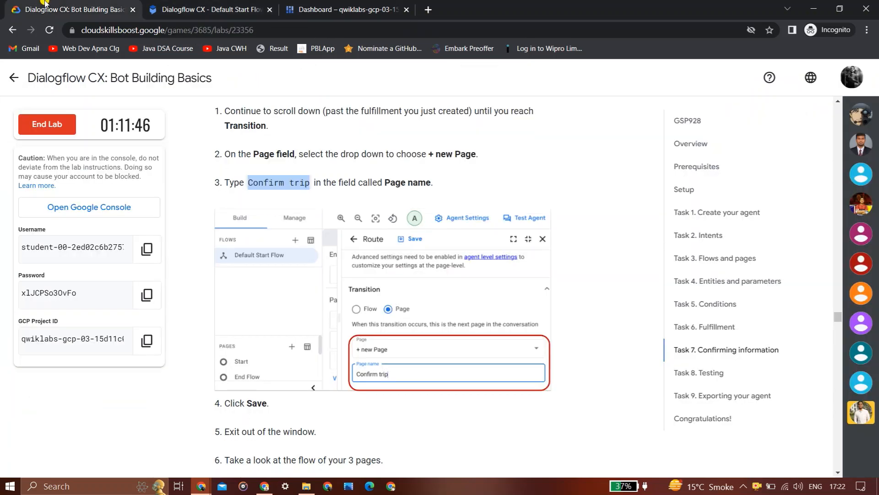
{"action": "key", "text": "Down"}
{"action": "key", "text": "Down"}
{"action": "key", "text": "Down"}
{"action": "key", "text": "Down"}
{"action": "key", "text": "Down"}
{"action": "key", "text": "Down"}
{"action": "key", "text": "Down"}
{"action": "key", "text": "Down"}
{"action": "key", "text": "Down"}
{"action": "key", "text": "Down"}
{"action": "key", "text": "Down"}
{"action": "key", "text": "Down"}
{"action": "key", "text": "Down"}
{"action": "key", "text": "Down"}
{"action": "key", "text": "Down"}
{"action": "key", "text": "Down"}
{"action": "key", "text": "Down"}
{"action": "key", "text": "Down"}
{"action": "key", "text": "Down"}
{"action": "key", "text": "Down"}
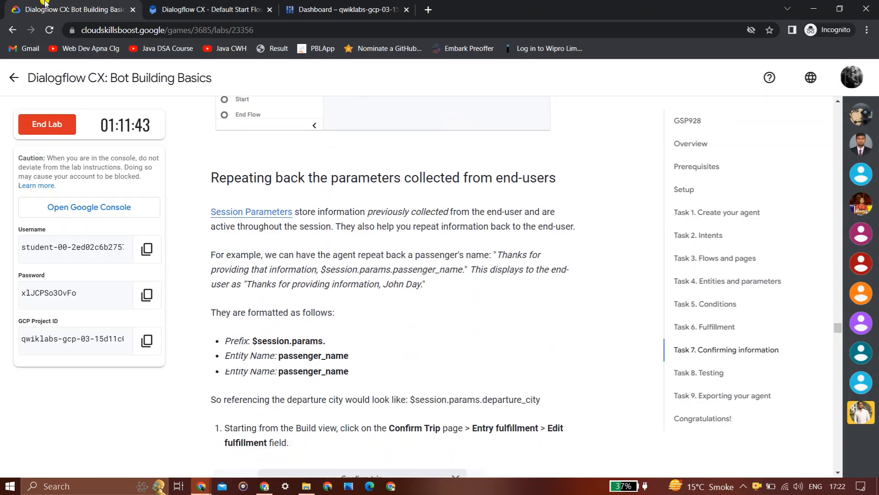
{"action": "key", "text": "Down"}
{"action": "key", "text": "Down"}
{"action": "key", "text": "Down"}
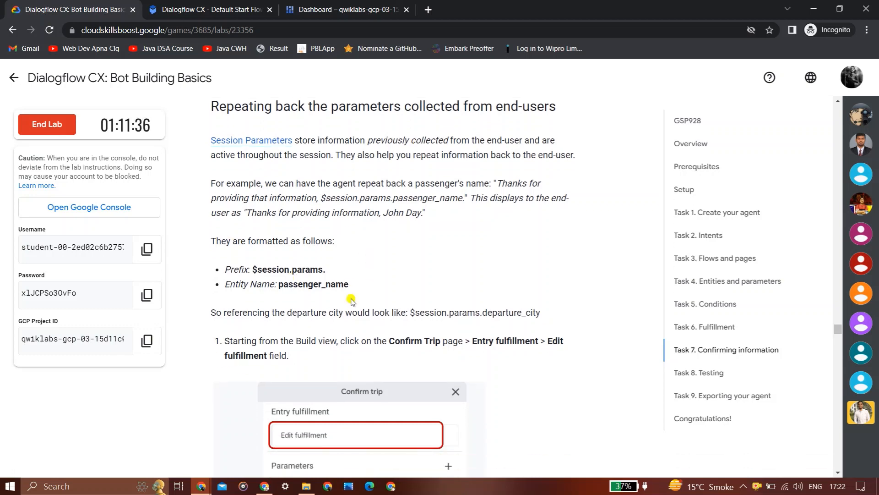
Open the Confirm trip page in the flow and start editing its entry fulfillment.
{"action": "scroll", "coordinate": [320, 300], "scroll_direction": "down", "scroll_amount": 3}
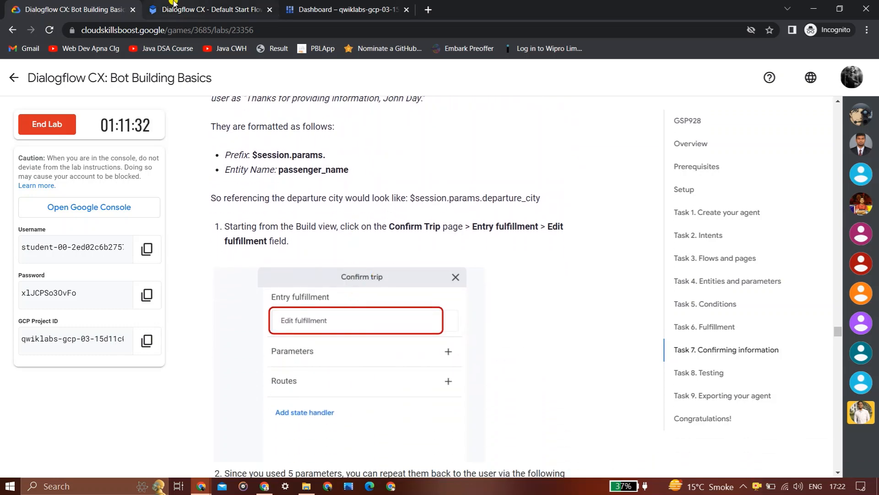
{"action": "left_click", "coordinate": [206, 9]}
{"action": "left_click", "coordinate": [308, 249]}
{"action": "left_click", "coordinate": [49, 9]}
{"action": "left_click", "coordinate": [206, 9]}
{"action": "left_click", "coordinate": [284, 300]}
Copy the trip confirmation text with the five session parameters from the lab into the Confirm trip fulfillment's agent response.
{"action": "left_click", "coordinate": [13, 4]}
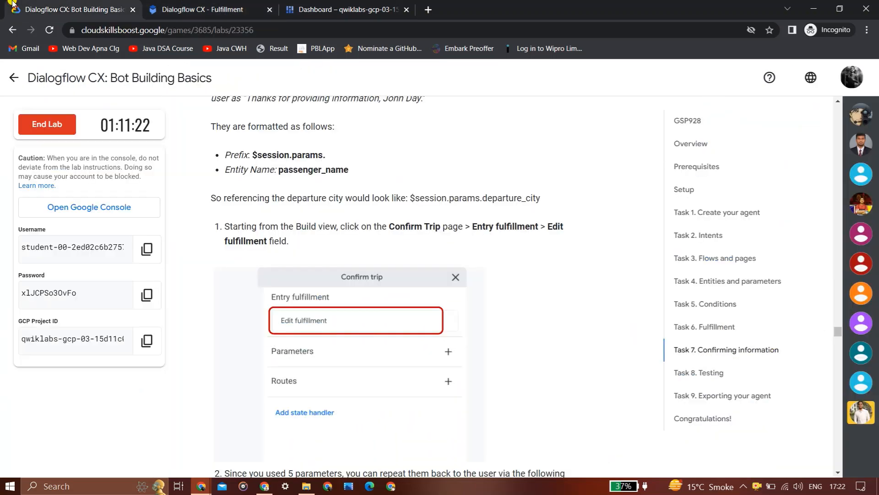
{"action": "key", "text": "Down"}
{"action": "key", "text": "Down"}
{"action": "key", "text": "Down"}
{"action": "key", "text": "Down"}
{"action": "key", "text": "Down"}
{"action": "key", "text": "Down"}
{"action": "key", "text": "Down"}
{"action": "key", "text": "Down"}
{"action": "key", "text": "Down"}
{"action": "key", "text": "Down"}
{"action": "key", "text": "Down"}
{"action": "key", "text": "Down"}
{"action": "key", "text": "Down"}
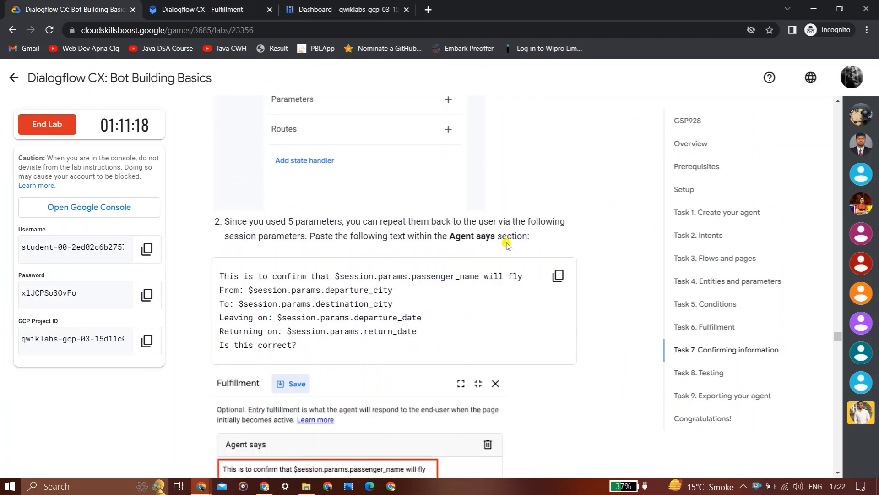
{"action": "left_click", "coordinate": [558, 275]}
{"action": "left_click", "coordinate": [202, 9]}
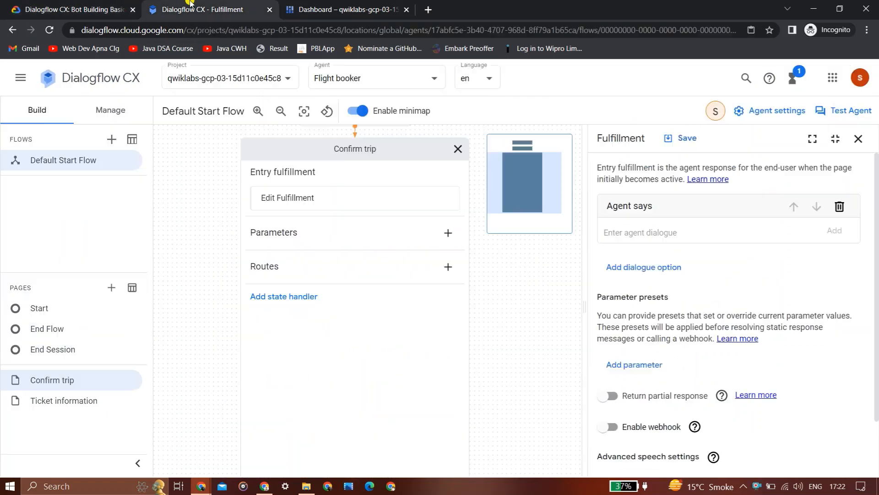
{"action": "left_click", "coordinate": [664, 229]}
{"action": "key", "text": "ctrl+v"}
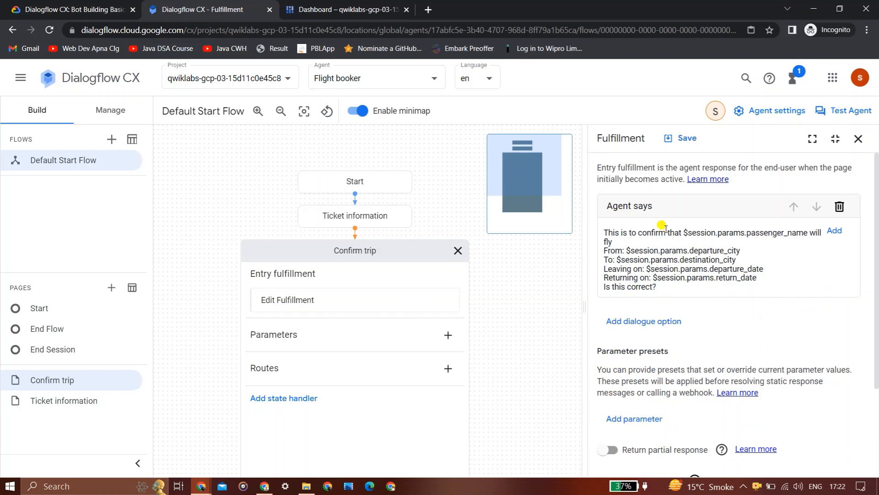
Check the next lab instruction and save the Confirm trip page's entry fulfillment.
{"action": "left_click", "coordinate": [73, 2]}
{"action": "key", "text": "Down"}
{"action": "key", "text": "Down"}
{"action": "key", "text": "Down"}
{"action": "key", "text": "Down"}
{"action": "key", "text": "Down"}
{"action": "key", "text": "Down"}
{"action": "key", "text": "Down"}
{"action": "key", "text": "Down"}
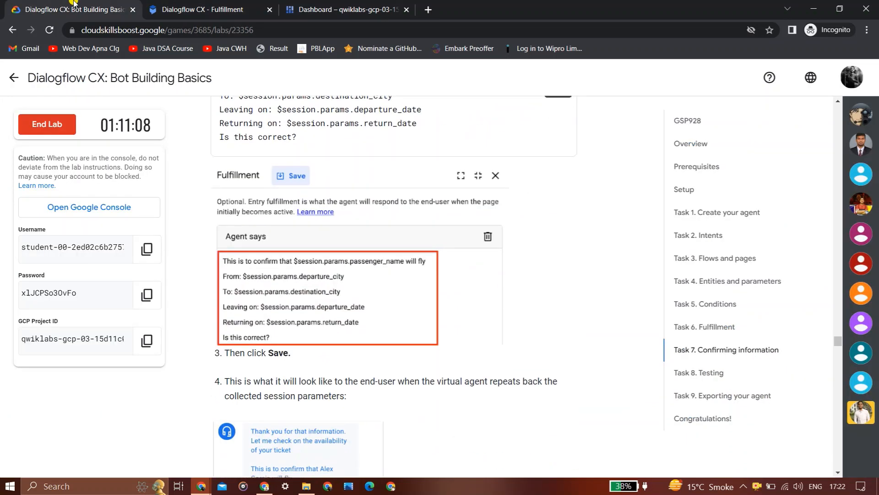
{"action": "left_click", "coordinate": [201, 10]}
{"action": "left_click", "coordinate": [686, 131]}
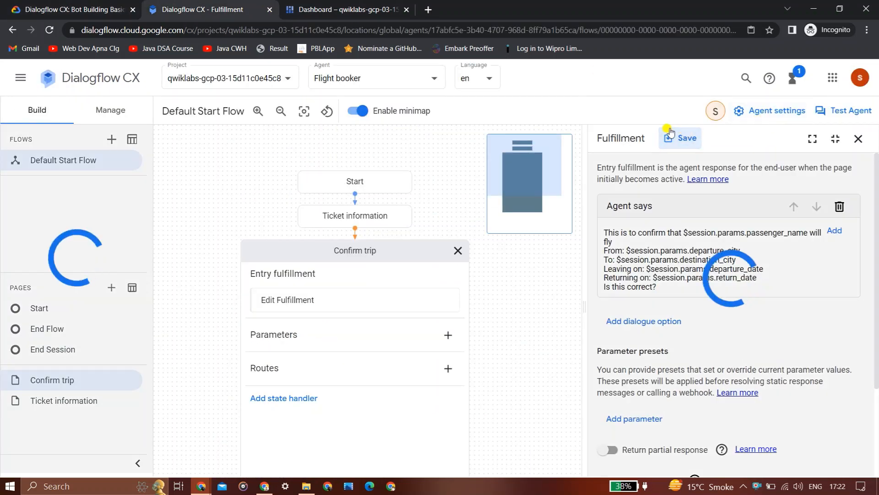
Read on in Task 7 of the lab to the first steps of the Positive confirmation route section.
{"action": "left_click", "coordinate": [17, 4]}
{"action": "key", "text": "Down"}
{"action": "key", "text": "Down"}
{"action": "key", "text": "Down"}
{"action": "key", "text": "Down"}
{"action": "key", "text": "Down"}
{"action": "key", "text": "Down"}
{"action": "key", "text": "Down"}
{"action": "key", "text": "Down"}
{"action": "key", "text": "Down"}
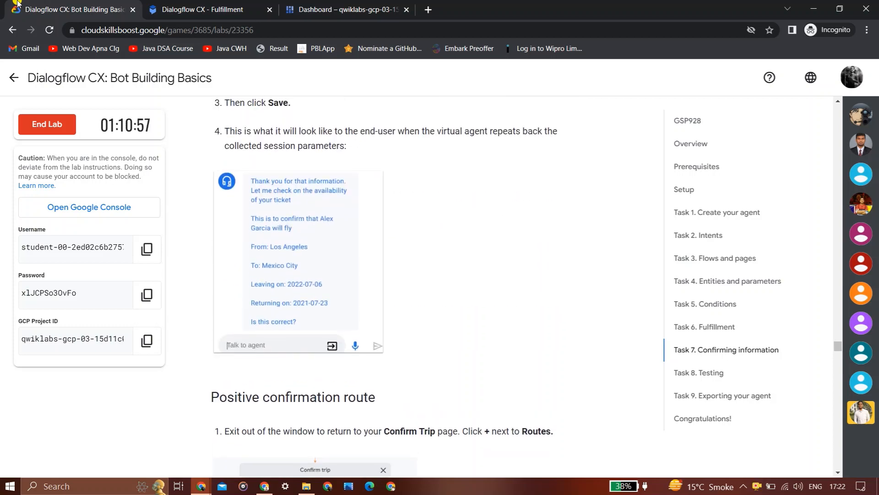
{"action": "key", "text": "Down"}
{"action": "key", "text": "Down"}
{"action": "key", "text": "Down"}
{"action": "key", "text": "Down"}
{"action": "key", "text": "Down"}
{"action": "key", "text": "Down"}
{"action": "key", "text": "Down"}
{"action": "key", "text": "Down"}
{"action": "key", "text": "Down"}
{"action": "key", "text": "Down"}
{"action": "key", "text": "Down"}
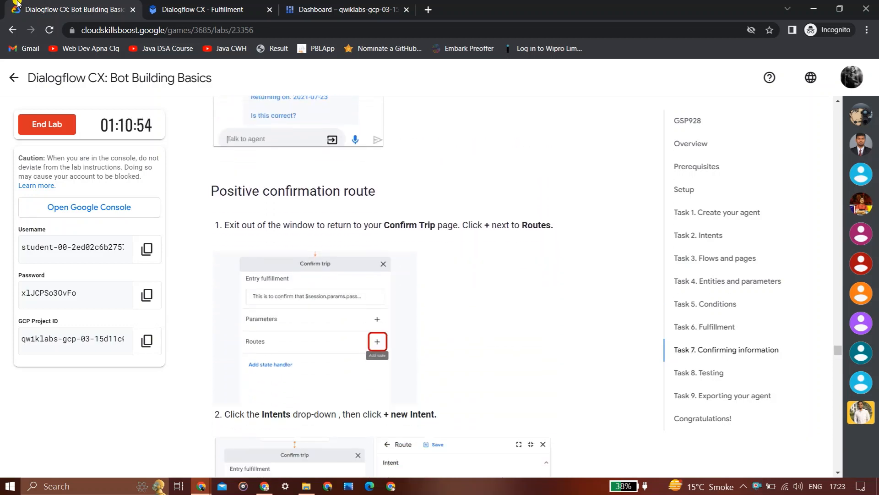
Close the fulfillment editor and add a new route to the Confirm trip page.
{"action": "left_click", "coordinate": [212, 3]}
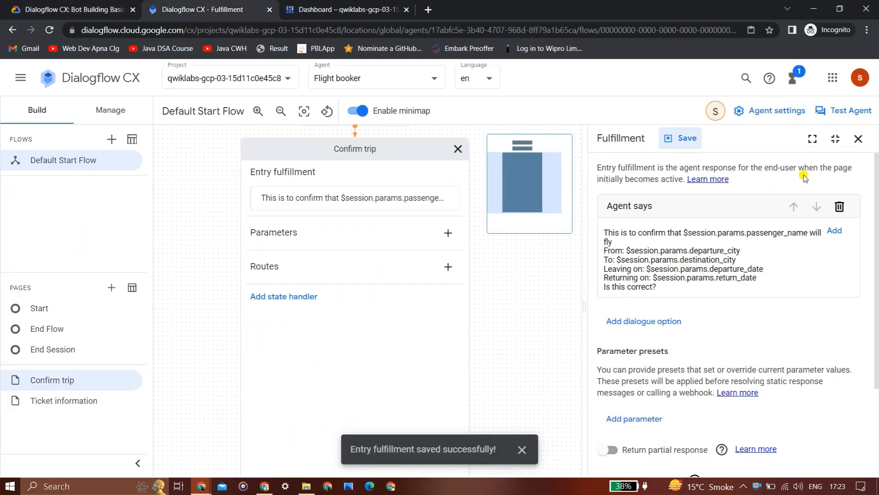
{"action": "left_click", "coordinate": [858, 138]}
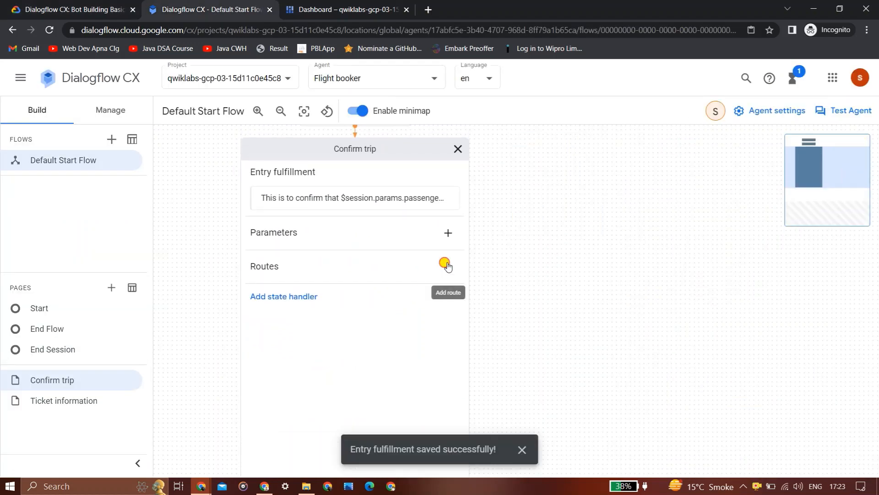
{"action": "left_click", "coordinate": [447, 266]}
Review the lab steps for creating a new intent in the positive confirmation route.
{"action": "left_click", "coordinate": [2, 3]}
{"action": "key", "text": "Down"}
{"action": "key", "text": "Down"}
{"action": "key", "text": "Down"}
{"action": "key", "text": "Down"}
{"action": "key", "text": "Down"}
{"action": "key", "text": "Down"}
{"action": "key", "text": "Down"}
{"action": "key", "text": "Down"}
{"action": "key", "text": "Down"}
{"action": "key", "text": "Down"}
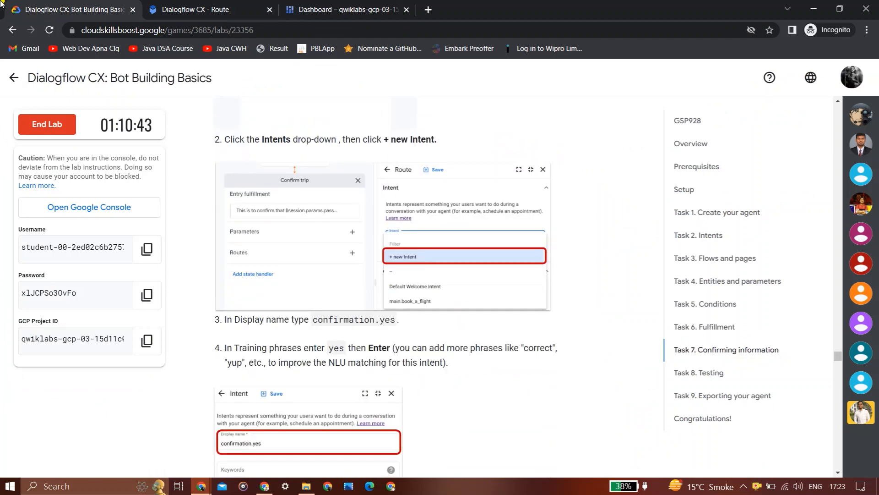
{"action": "key", "text": "Up"}
{"action": "key", "text": "Up"}
{"action": "key", "text": "Up"}
{"action": "key", "text": "Up"}
{"action": "key", "text": "Up"}
{"action": "key", "text": "Up"}
{"action": "key", "text": "Up"}
{"action": "key", "text": "Up"}
{"action": "key", "text": "Up"}
{"action": "key", "text": "Up"}
{"action": "key", "text": "Down"}
{"action": "key", "text": "Down"}
{"action": "key", "text": "Down"}
{"action": "key", "text": "Down"}
{"action": "key", "text": "Down"}
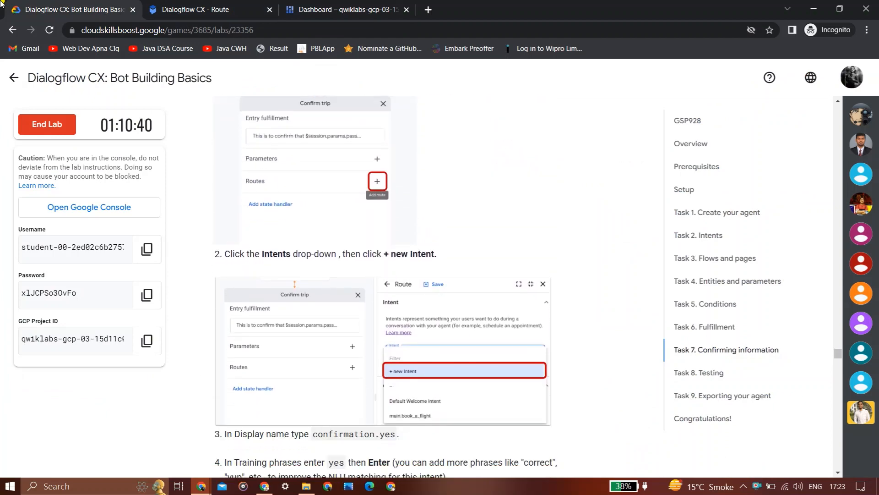
Start a new intent for the Confirm trip page's route.
{"action": "key", "text": "ctrl+Tab"}
{"action": "left_click", "coordinate": [847, 246]}
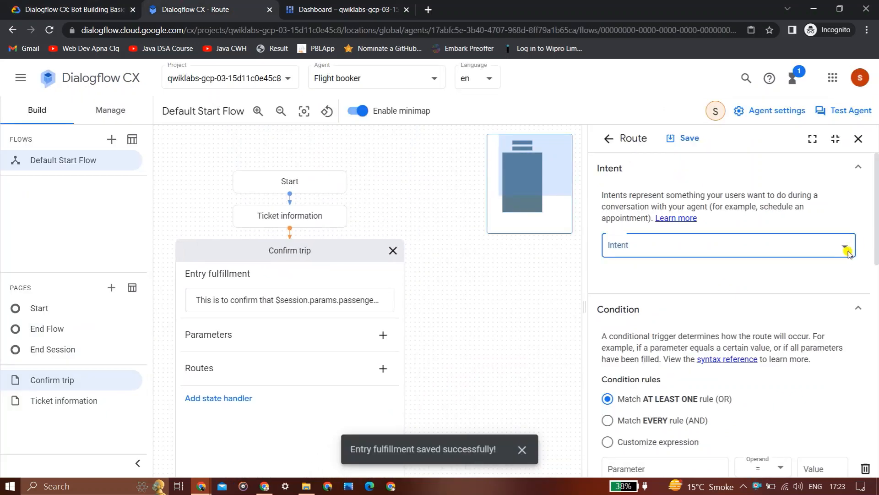
{"action": "left_click", "coordinate": [703, 282]}
Set the new intent's display name to confirmation.yes, copying it from the lab instructions.
{"action": "left_click", "coordinate": [46, 5]}
{"action": "key", "text": "Down"}
{"action": "key", "text": "Down"}
{"action": "key", "text": "Down"}
{"action": "key", "text": "Down"}
{"action": "key", "text": "Down"}
{"action": "key", "text": "Down"}
{"action": "key", "text": "Down"}
{"action": "key", "text": "Down"}
{"action": "key", "text": "Down"}
{"action": "key", "text": "Down"}
{"action": "key", "text": "Down"}
{"action": "key", "text": "Down"}
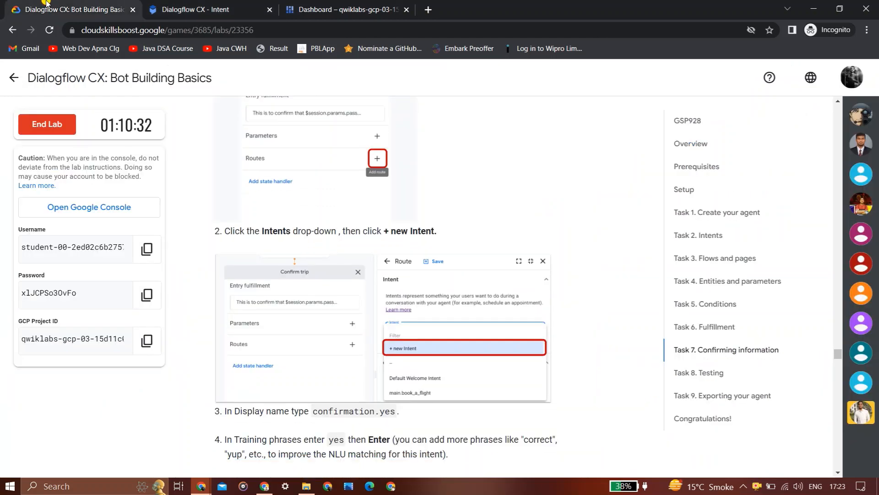
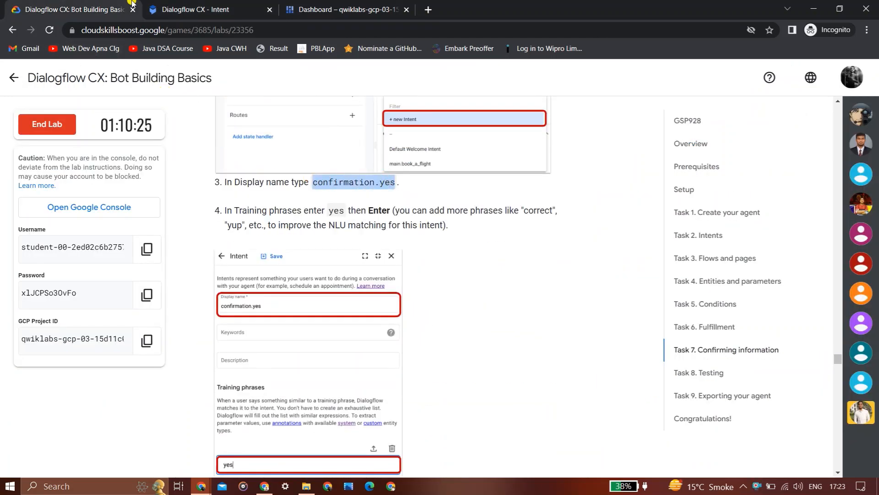
{"action": "left_click", "coordinate": [192, 9]}
{"action": "left_click", "coordinate": [657, 211]}
{"action": "type", "text": "confirmation.yes"}
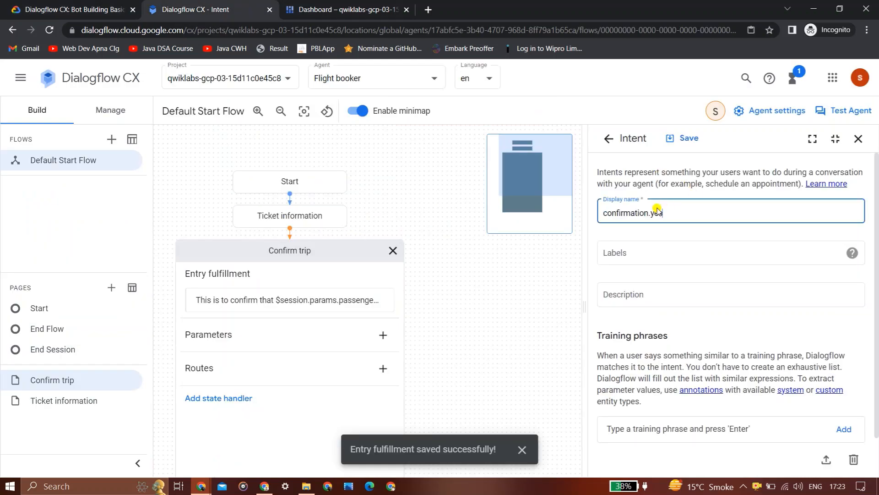
Look through the rest of Task 7 in the lab, from the confirmation routes past the knowledge check to Task 8. Testing.
{"action": "left_click", "coordinate": [35, 2]}
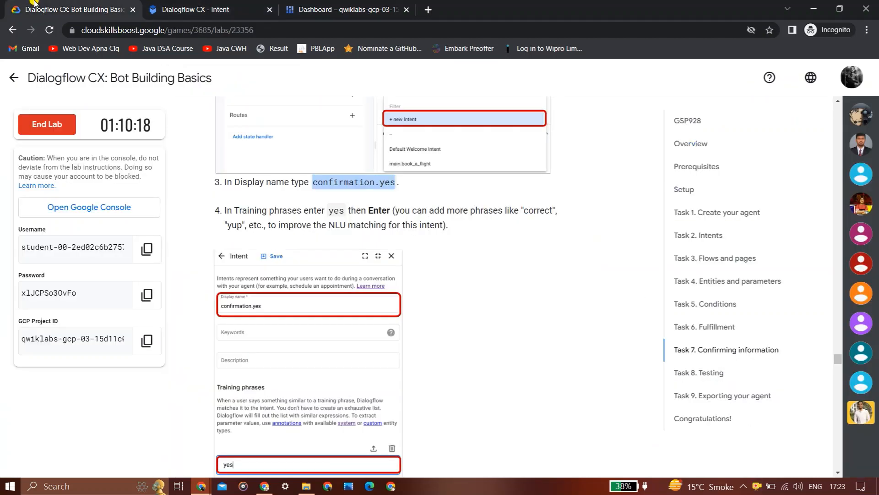
{"action": "key", "text": "Down"}
{"action": "key", "text": "Down"}
{"action": "key", "text": "Down"}
{"action": "key", "text": "Down"}
{"action": "key", "text": "Down"}
{"action": "key", "text": "Down"}
{"action": "key", "text": "Down"}
{"action": "key", "text": "Down"}
{"action": "key", "text": "Down"}
{"action": "key", "text": "Down"}
{"action": "key", "text": "Down"}
{"action": "key", "text": "Down"}
{"action": "key", "text": "Down"}
{"action": "key", "text": "Down"}
{"action": "key", "text": "Down"}
{"action": "key", "text": "Down"}
{"action": "key", "text": "Down"}
{"action": "key", "text": "Down"}
{"action": "key", "text": "Down"}
{"action": "key", "text": "Down"}
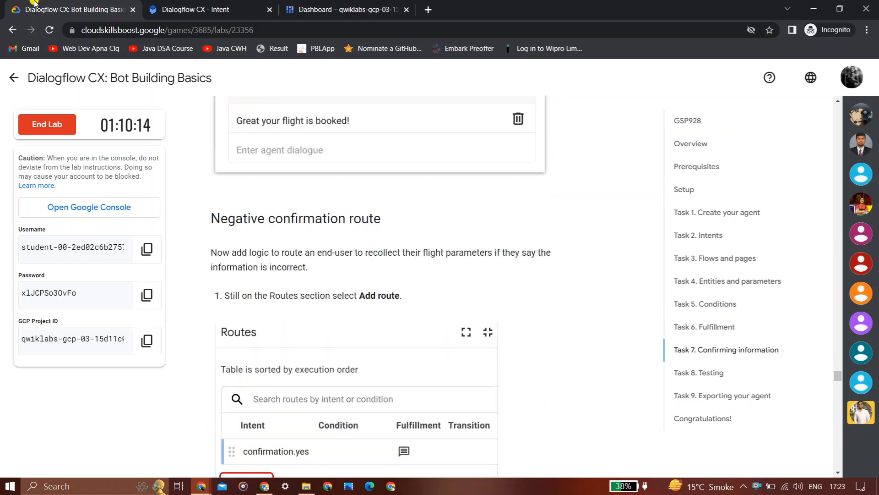
{"action": "key", "text": "Down"}
{"action": "key", "text": "Down"}
{"action": "key", "text": "Down"}
{"action": "key", "text": "Down"}
{"action": "key", "text": "Down"}
{"action": "key", "text": "Down"}
{"action": "key", "text": "Down"}
{"action": "key", "text": "Down"}
{"action": "key", "text": "Down"}
{"action": "key", "text": "Down"}
{"action": "key", "text": "Down"}
{"action": "key", "text": "Down"}
{"action": "key", "text": "Down"}
{"action": "key", "text": "Down"}
{"action": "key", "text": "Down"}
{"action": "key", "text": "Down"}
{"action": "key", "text": "Down"}
{"action": "key", "text": "Down"}
{"action": "key", "text": "Down"}
{"action": "key", "text": "Down"}
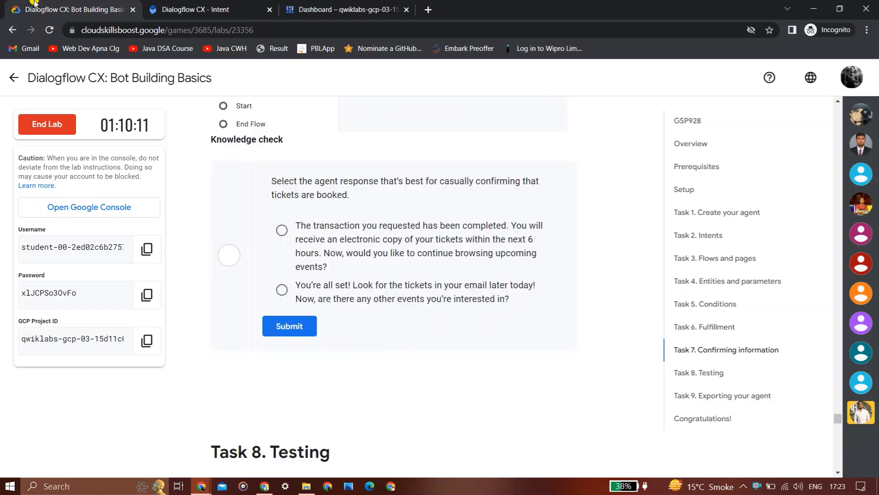
Look through the Task 8 testing example in the lab, and return to Task 7's confirmation.yes training phrase instructions.
{"action": "key", "text": "Down"}
{"action": "key", "text": "Down"}
{"action": "key", "text": "Down"}
{"action": "key", "text": "Down"}
{"action": "key", "text": "Down"}
{"action": "key", "text": "Down"}
{"action": "key", "text": "Down"}
{"action": "key", "text": "Down"}
{"action": "key", "text": "Down"}
{"action": "key", "text": "Down"}
{"action": "key", "text": "Down"}
{"action": "key", "text": "Down"}
{"action": "key", "text": "Down"}
{"action": "key", "text": "Down"}
{"action": "key", "text": "Down"}
{"action": "key", "text": "Down"}
{"action": "key", "text": "Down"}
{"action": "key", "text": "Down"}
{"action": "key", "text": "Down"}
{"action": "key", "text": "Down"}
{"action": "key", "text": "Up"}
{"action": "key", "text": "Up"}
{"action": "key", "text": "Up"}
{"action": "key", "text": "Up"}
{"action": "key", "text": "Up"}
{"action": "key", "text": "Up"}
{"action": "key", "text": "Up"}
{"action": "key", "text": "Up"}
{"action": "key", "text": "Up"}
{"action": "key", "text": "Up"}
{"action": "key", "text": "Up"}
{"action": "key", "text": "Up"}
{"action": "key", "text": "Up"}
{"action": "key", "text": "Up"}
{"action": "key", "text": "Up"}
{"action": "key", "text": "Up"}
{"action": "key", "text": "Up"}
{"action": "key", "text": "Up"}
{"action": "key", "text": "Up"}
{"action": "key", "text": "Up"}
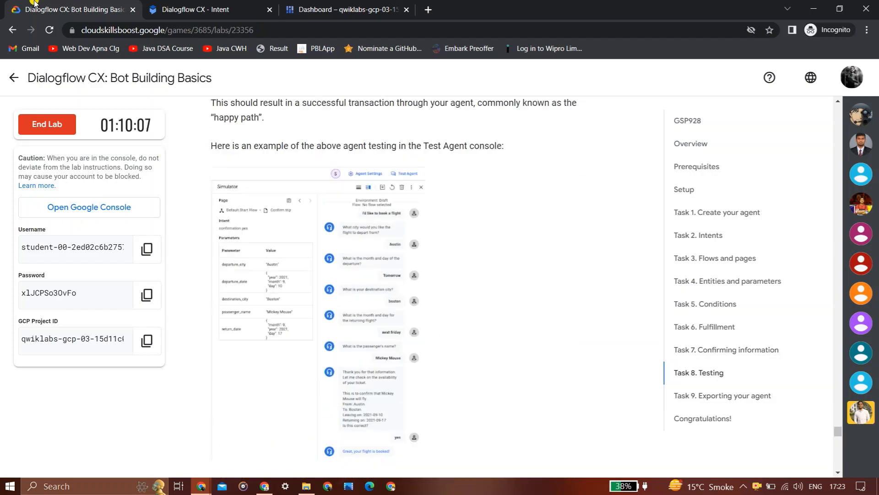
{"action": "key", "text": "Up"}
{"action": "key", "text": "Up"}
{"action": "key", "text": "Up"}
{"action": "key", "text": "Up"}
{"action": "key", "text": "Up"}
{"action": "key", "text": "Up"}
{"action": "key", "text": "Up"}
{"action": "key", "text": "Up"}
{"action": "key", "text": "Up"}
{"action": "key", "text": "Up"}
{"action": "key", "text": "Up"}
{"action": "key", "text": "Up"}
{"action": "key", "text": "Up"}
{"action": "key", "text": "Up"}
{"action": "key", "text": "Up"}
{"action": "key", "text": "Up"}
{"action": "key", "text": "Up"}
{"action": "key", "text": "Up"}
{"action": "key", "text": "Up"}
{"action": "key", "text": "Up"}
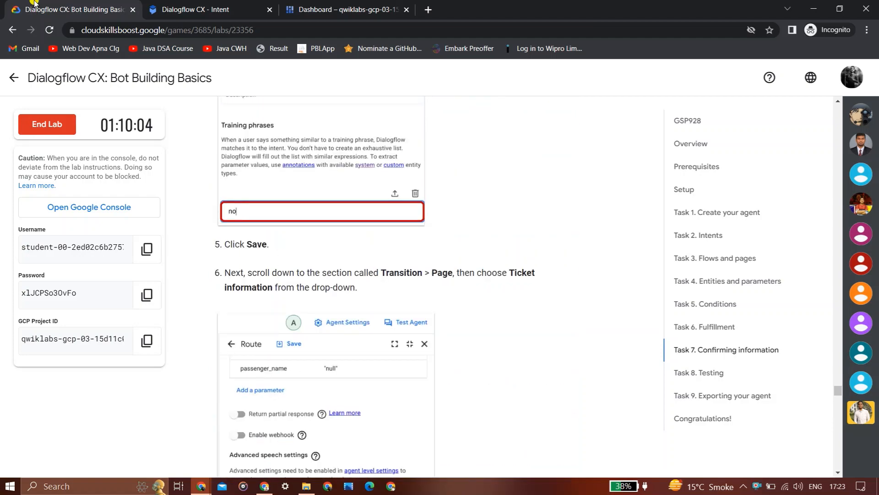
{"action": "key", "text": "Up"}
{"action": "key", "text": "Up"}
{"action": "key", "text": "Up"}
{"action": "key", "text": "Up"}
{"action": "key", "text": "Up"}
{"action": "key", "text": "Up"}
{"action": "key", "text": "Up"}
{"action": "key", "text": "Up"}
{"action": "key", "text": "Up"}
{"action": "key", "text": "Up"}
{"action": "key", "text": "Up"}
{"action": "key", "text": "Up"}
{"action": "key", "text": "Up"}
{"action": "key", "text": "Up"}
{"action": "key", "text": "Up"}
{"action": "key", "text": "Up"}
{"action": "key", "text": "Up"}
{"action": "key", "text": "Up"}
{"action": "key", "text": "Up"}
{"action": "key", "text": "Up"}
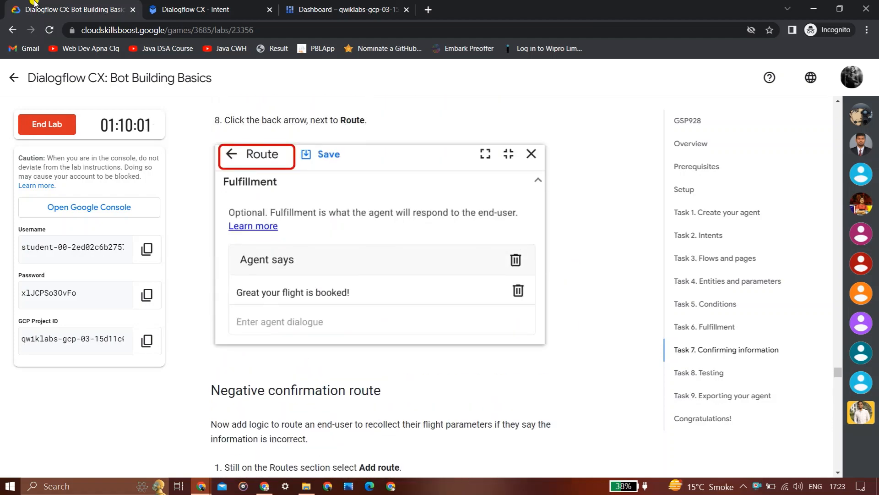
{"action": "key", "text": "Up"}
{"action": "key", "text": "Up"}
{"action": "key", "text": "Up"}
{"action": "key", "text": "Up"}
{"action": "key", "text": "Up"}
{"action": "key", "text": "Up"}
{"action": "key", "text": "Up"}
{"action": "key", "text": "Up"}
{"action": "key", "text": "Up"}
{"action": "key", "text": "Up"}
{"action": "key", "text": "Up"}
{"action": "key", "text": "Up"}
{"action": "key", "text": "Up"}
{"action": "key", "text": "Up"}
{"action": "key", "text": "Up"}
{"action": "key", "text": "Up"}
{"action": "key", "text": "Up"}
{"action": "key", "text": "Up"}
{"action": "key", "text": "Up"}
{"action": "key", "text": "Up"}
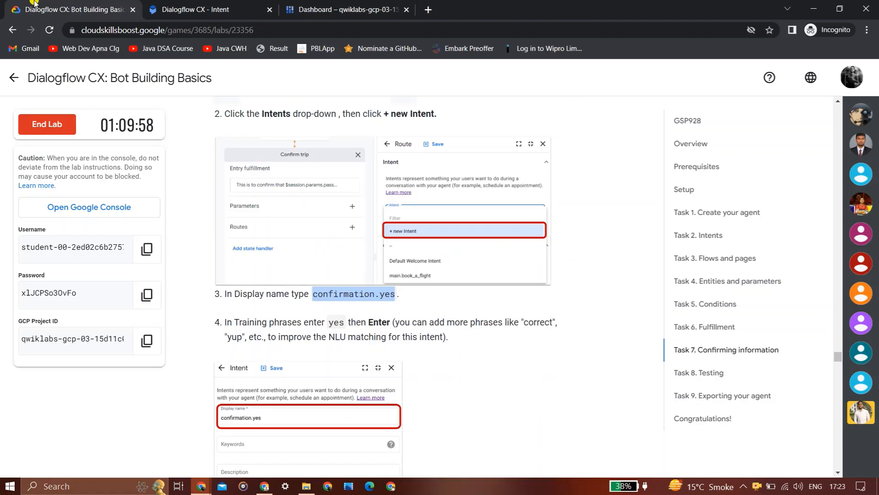
{"action": "key", "text": "Down"}
{"action": "key", "text": "Down"}
{"action": "key", "text": "Down"}
Add "yes" as a training phrase of the confirmation.yes intent, copying it from the lab instructions.
{"action": "left_click", "coordinate": [269, 3]}
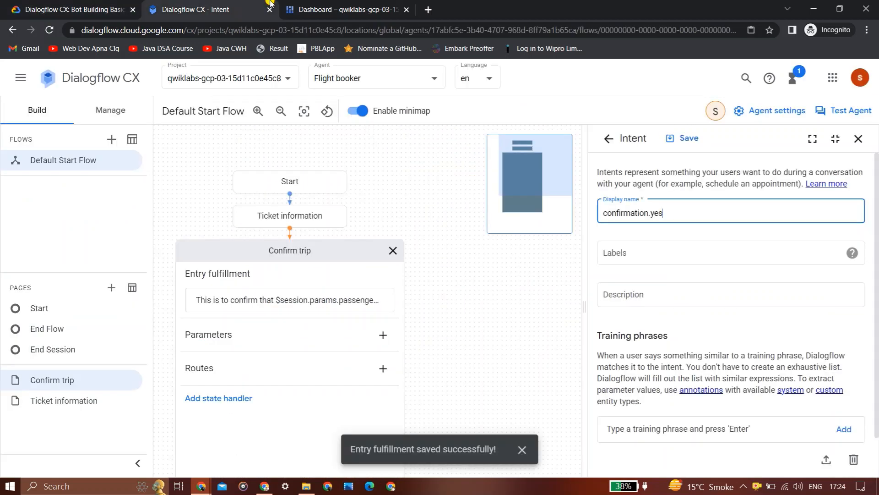
{"action": "left_click", "coordinate": [22, 3]}
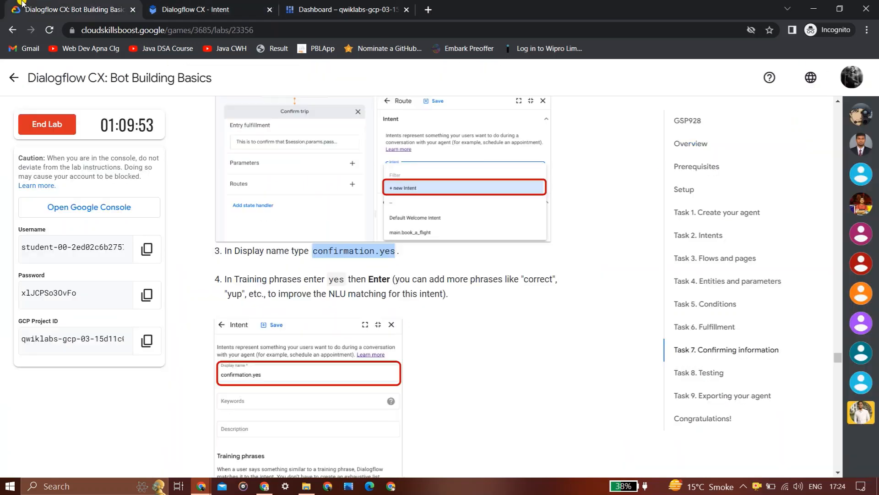
{"action": "double_click", "coordinate": [336, 278]}
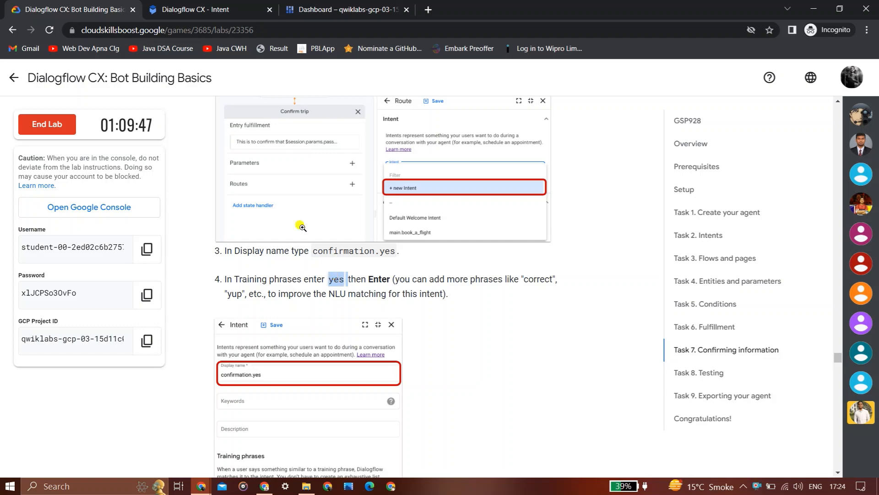
{"action": "left_click", "coordinate": [216, 9]}
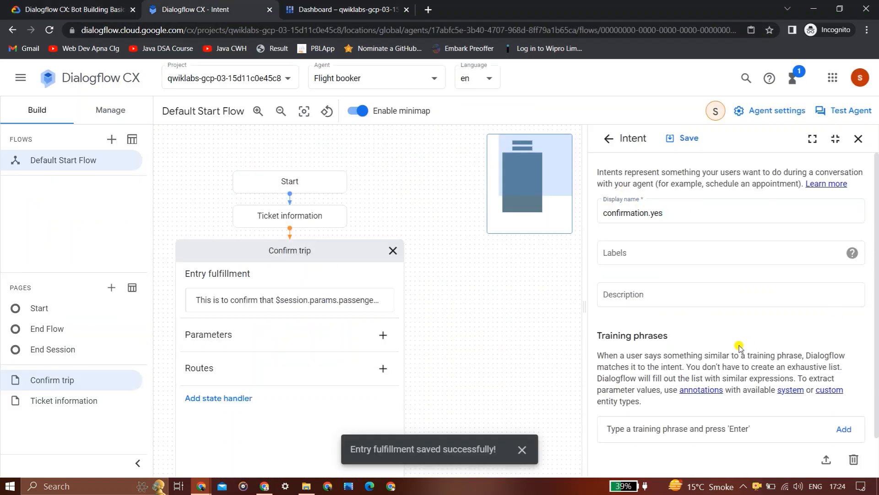
{"action": "left_click", "coordinate": [668, 428]}
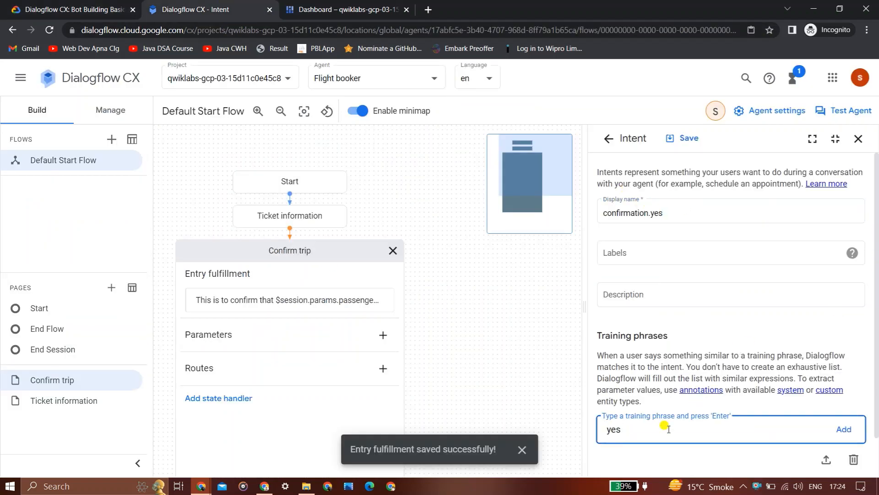
{"action": "key", "text": "Return"}
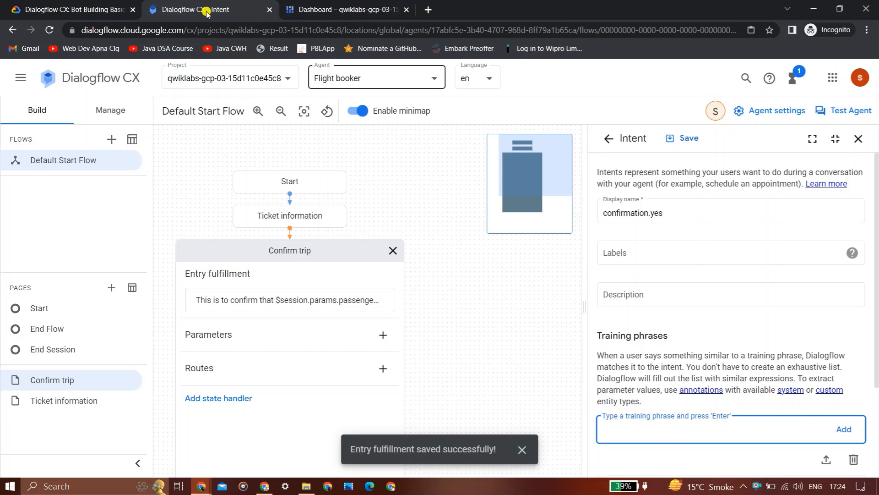
Add the lab's suggested phrase "correct" to the confirmation.yes intent's training phrases.
{"action": "left_click", "coordinate": [107, 5]}
{"action": "scroll", "coordinate": [107, 4], "scroll_direction": "down", "scroll_amount": 1}
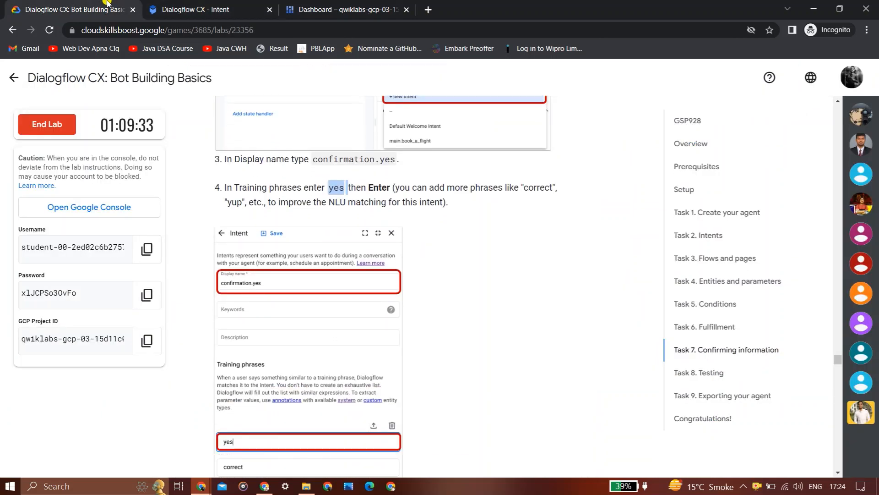
{"action": "left_click", "coordinate": [473, 197]}
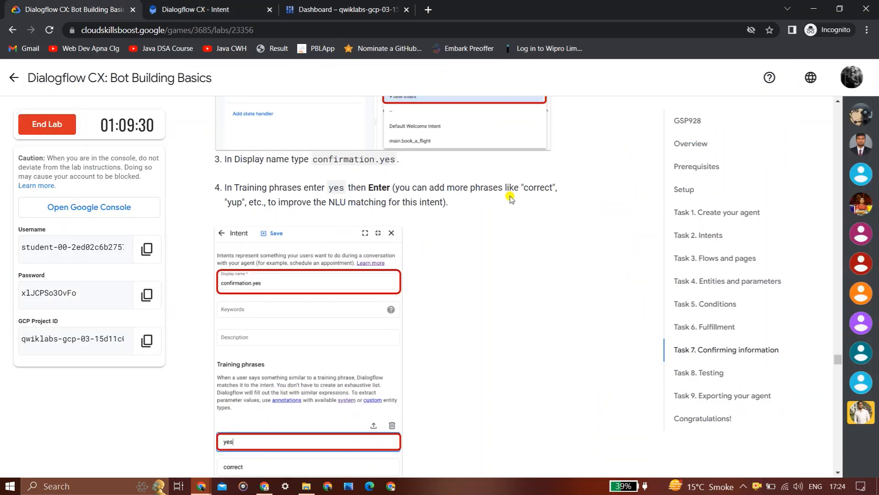
{"action": "double_click", "coordinate": [534, 190]}
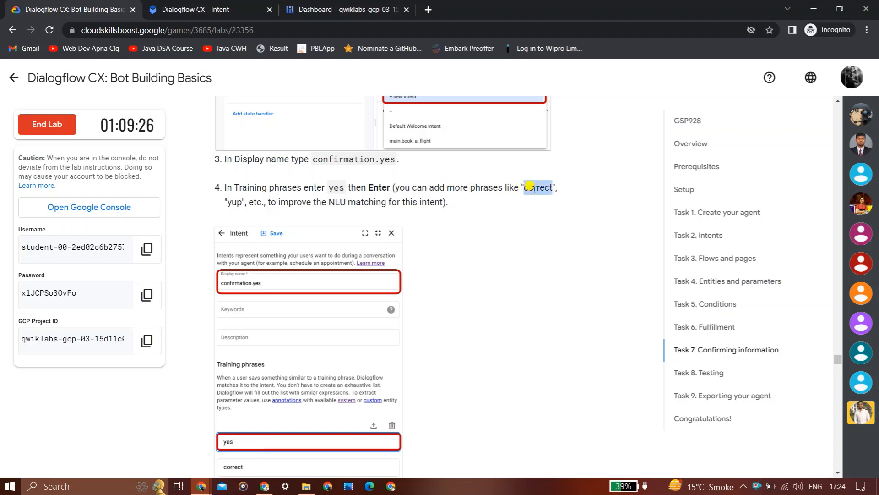
{"action": "key", "text": "ctrl+Tab"}
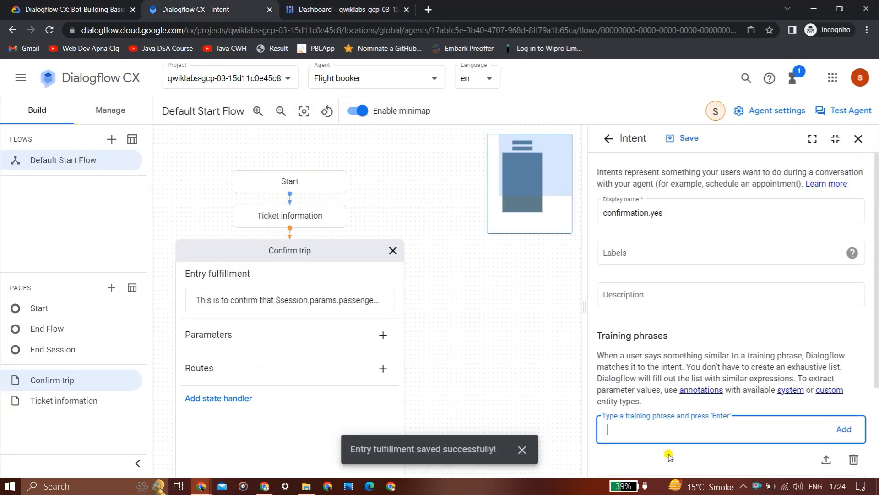
{"action": "key", "text": "Return"}
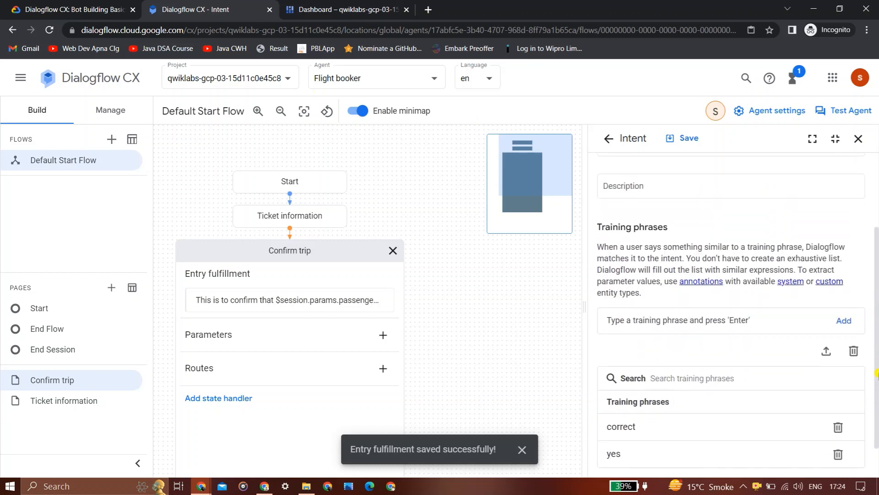
Add the lab's suggested training phrase "yup" and save the confirmation.yes intent.
{"action": "left_click", "coordinate": [71, 5]}
{"action": "double_click", "coordinate": [234, 201]}
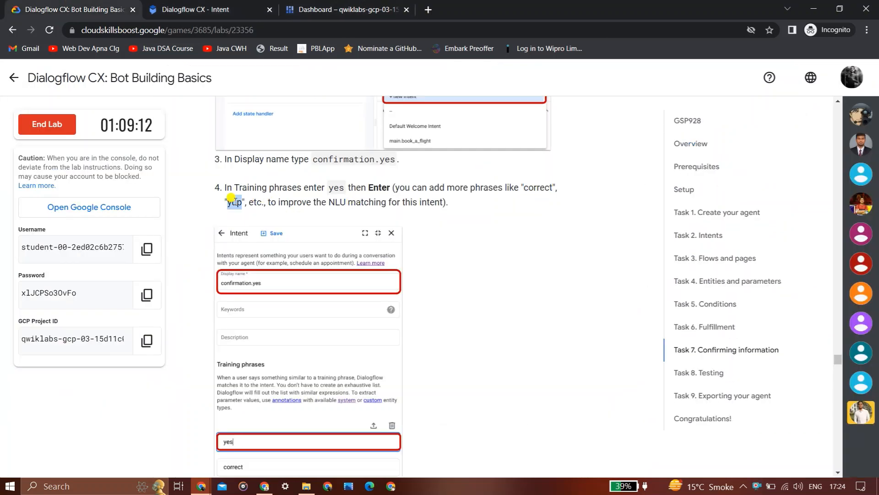
{"action": "left_click", "coordinate": [247, 9]}
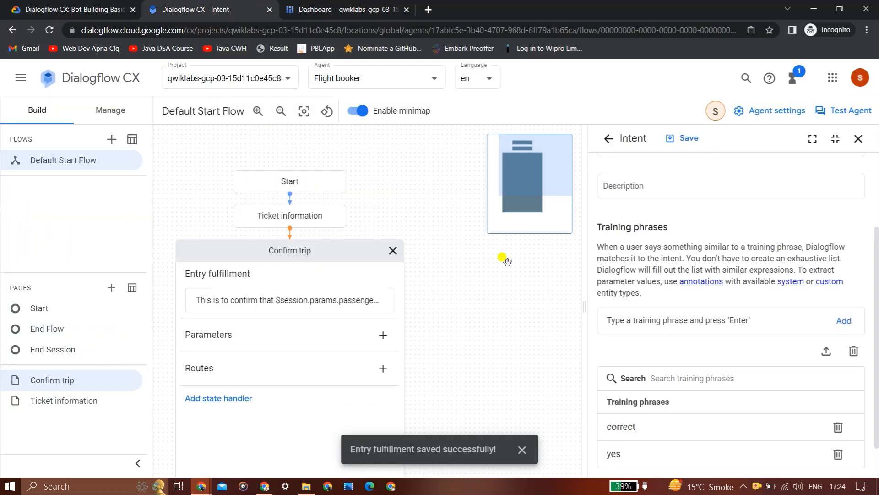
{"action": "left_click", "coordinate": [673, 322]}
{"action": "key", "text": "Return"}
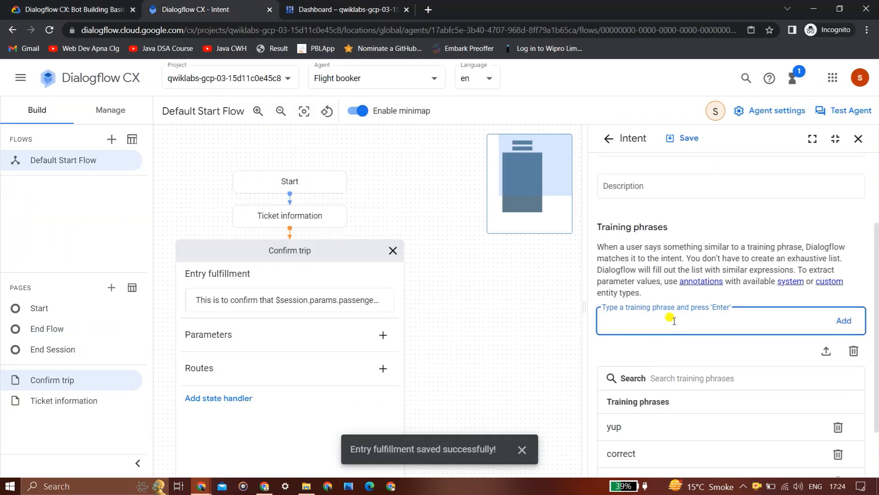
{"action": "left_click", "coordinate": [2, 3]}
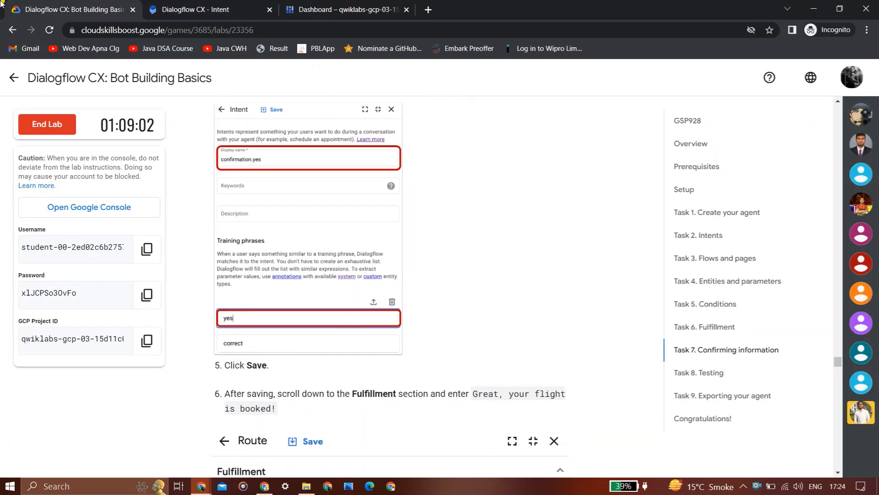
{"action": "left_click", "coordinate": [206, 10]}
{"action": "left_click", "coordinate": [669, 139]}
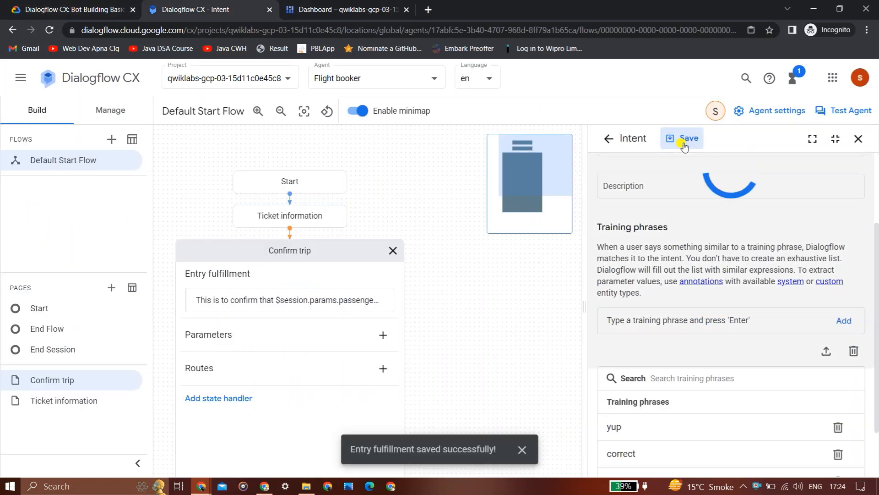
Set the confirmation.yes route's fulfillment response to "Great, your flight is booked!", copied from the lab instructions.
{"action": "key", "text": "ctrl+shift+Tab"}
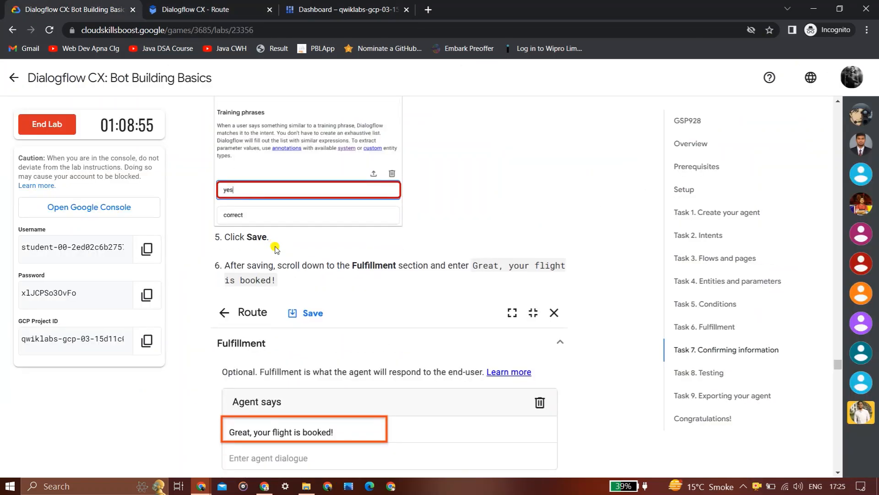
{"action": "scroll", "coordinate": [273, 245], "scroll_direction": "down", "scroll_amount": 1}
{"action": "left_click_drag", "start_coordinate": [472, 241], "coordinate": [287, 253]}
{"action": "key", "text": "ctrl+c"}
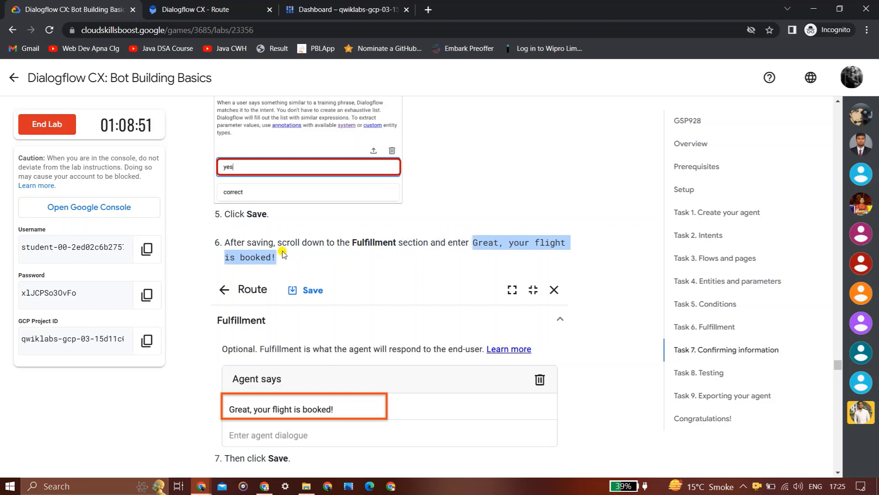
{"action": "key", "text": "ctrl+Tab"}
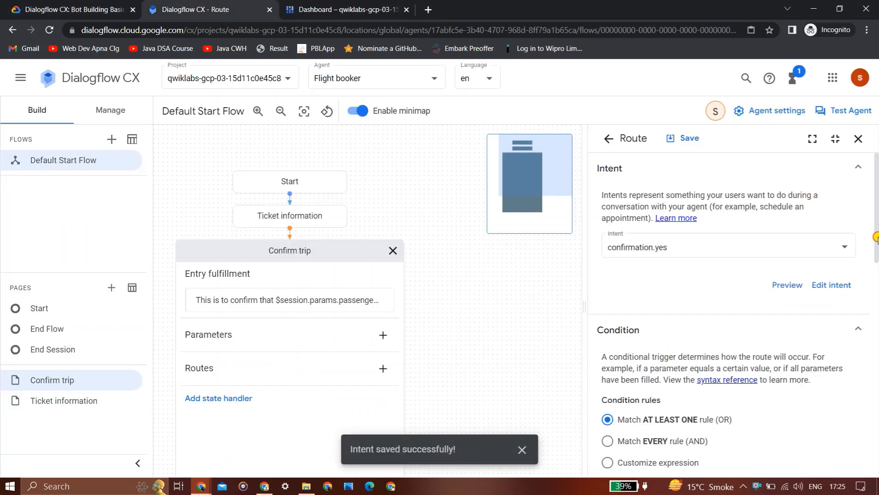
{"action": "scroll", "coordinate": [876, 238], "scroll_direction": "down", "scroll_amount": 3}
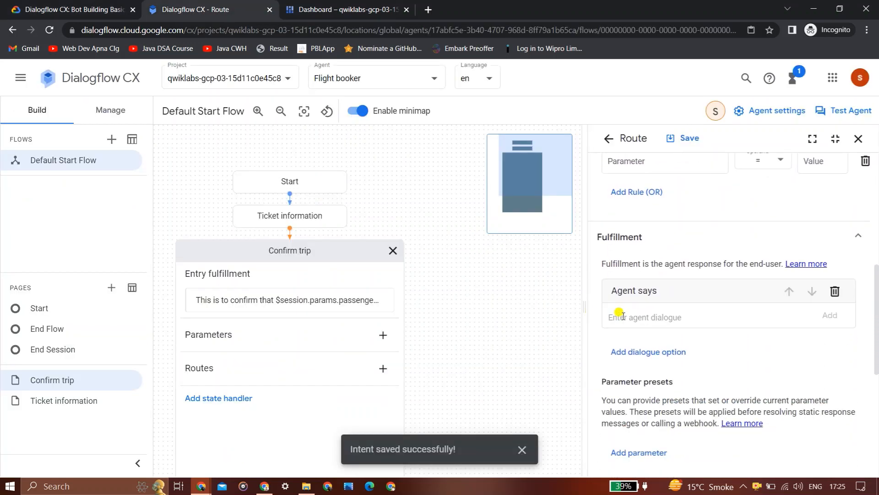
{"action": "left_click", "coordinate": [622, 315]}
{"action": "key", "text": "ctrl+v"}
Save the confirmation.yes route and return to the Confirm trip page's route list, following the lab steps.
{"action": "left_click", "coordinate": [133, 2]}
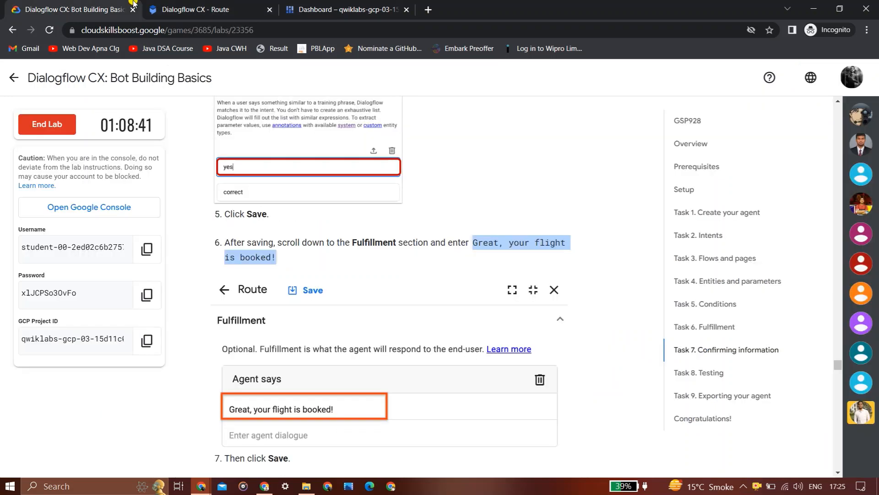
{"action": "scroll", "coordinate": [133, 2], "scroll_direction": "down", "scroll_amount": 4}
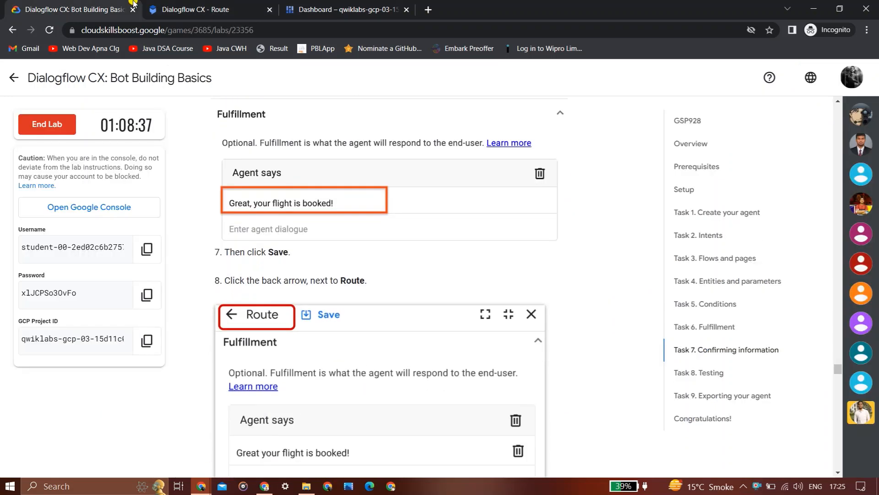
{"action": "left_click", "coordinate": [197, 10]}
{"action": "left_click", "coordinate": [683, 138]}
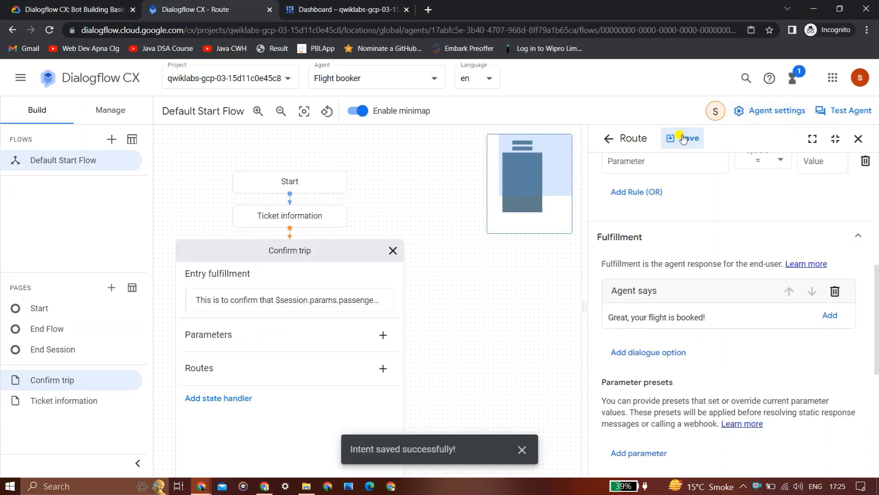
{"action": "left_click", "coordinate": [97, 2]}
{"action": "scroll", "coordinate": [98, 2], "scroll_direction": "down", "scroll_amount": 1}
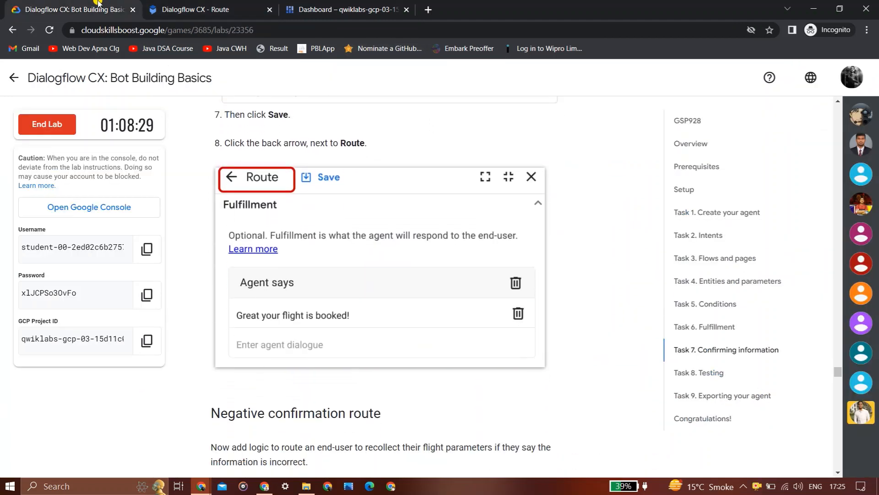
{"action": "left_click", "coordinate": [196, 9]}
{"action": "left_click", "coordinate": [605, 139]}
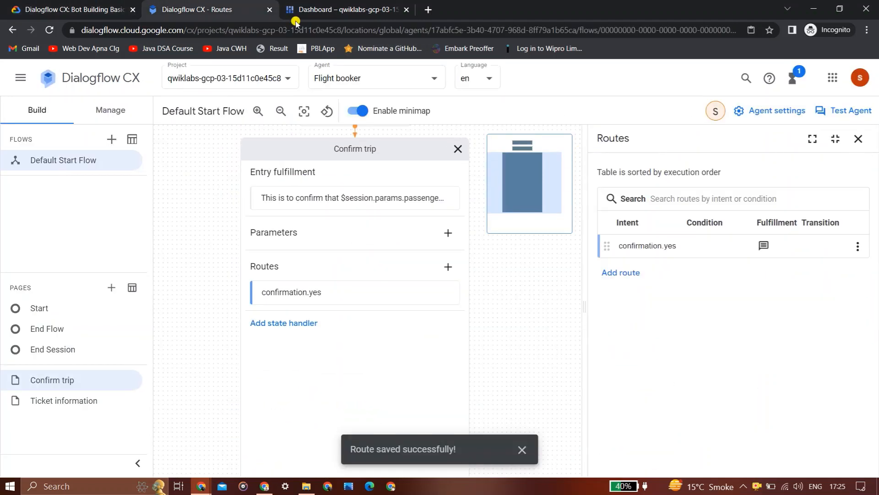
Start a second route on the Confirm trip page, following the lab's Negative confirmation route section.
{"action": "left_click", "coordinate": [105, 4]}
{"action": "scroll", "coordinate": [104, 3], "scroll_direction": "down", "scroll_amount": 2}
{"action": "scroll", "coordinate": [380, 274], "scroll_direction": "down", "scroll_amount": 5}
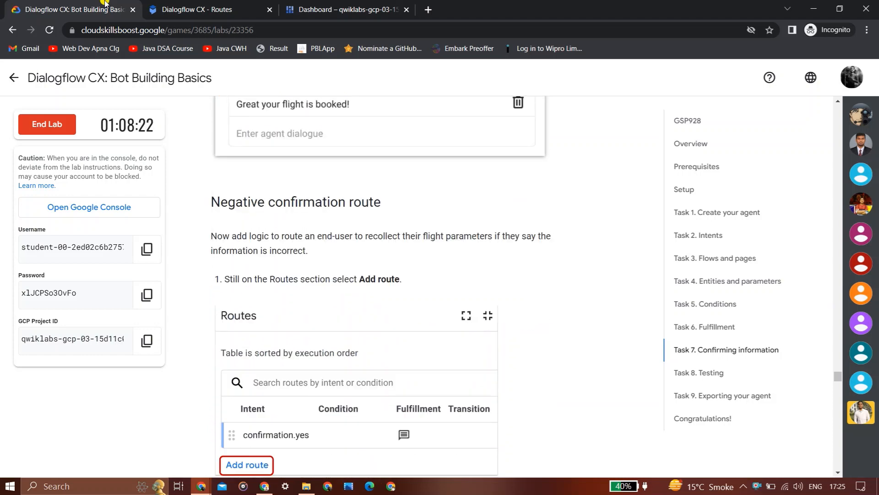
{"action": "left_click", "coordinate": [197, 9]}
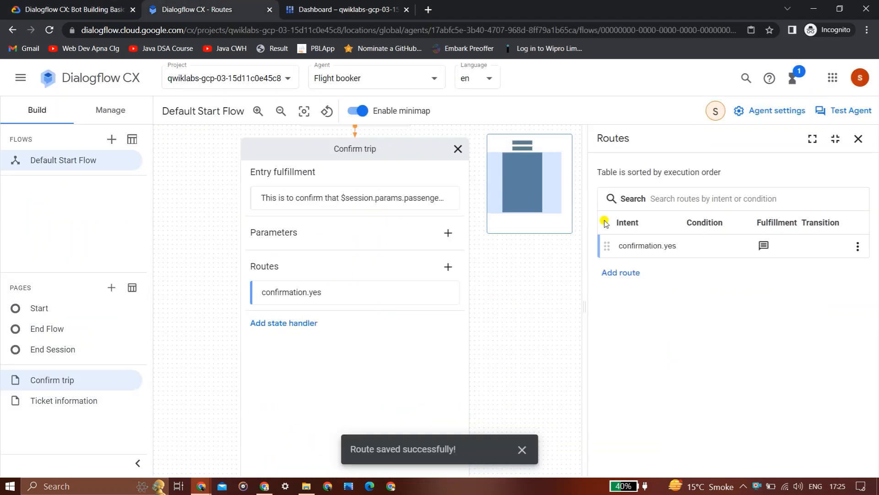
{"action": "left_click", "coordinate": [620, 273]}
Create a new intent for the Confirm trip route, using the display name confirmation.no copied from the lab instructions.
{"action": "left_click", "coordinate": [91, 6]}
{"action": "scroll", "coordinate": [92, 4], "scroll_direction": "down", "scroll_amount": 5}
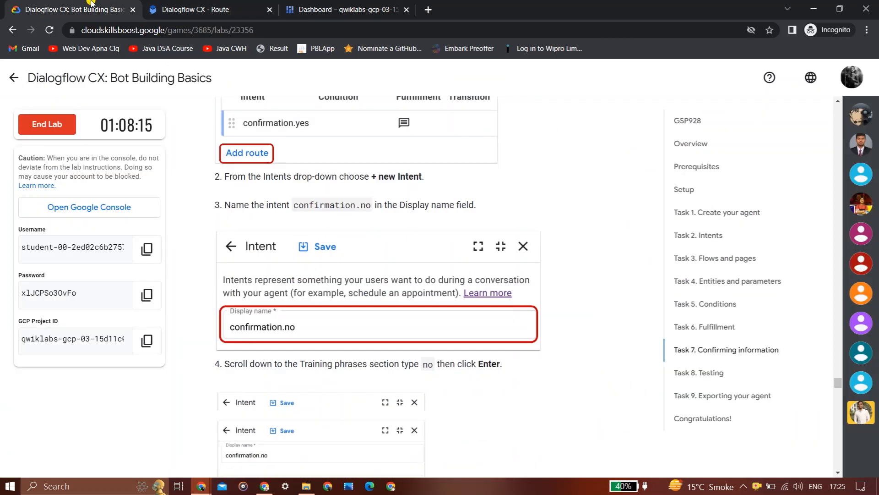
{"action": "left_click_drag", "start_coordinate": [368, 198], "coordinate": [295, 202]}
{"action": "key", "text": "ctrl+c"}
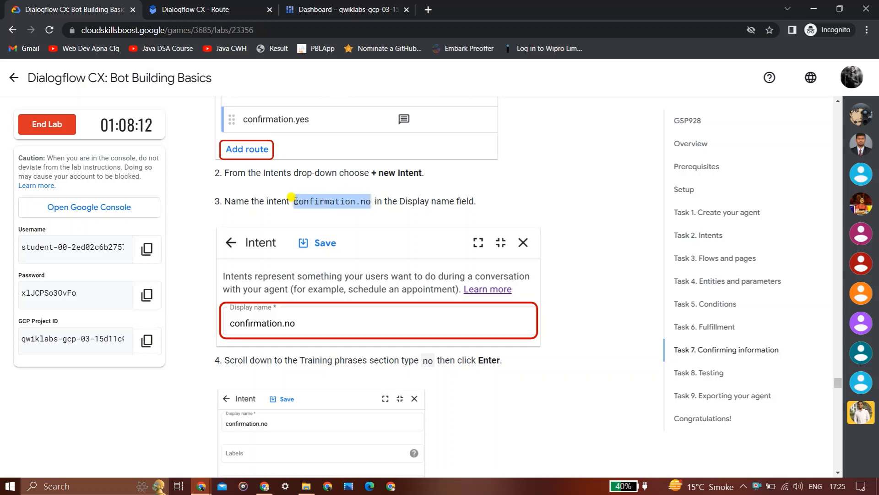
{"action": "left_click", "coordinate": [237, 4]}
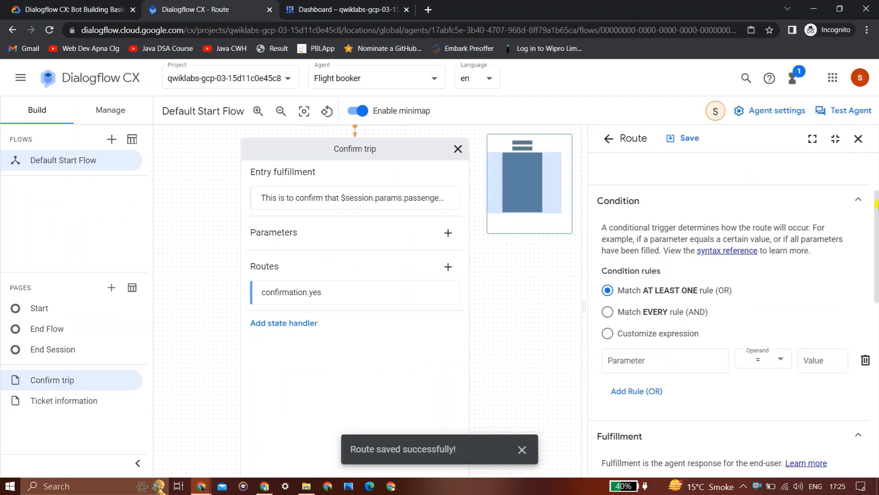
{"action": "scroll", "coordinate": [875, 207], "scroll_direction": "up", "scroll_amount": 3}
{"action": "left_click", "coordinate": [717, 246]}
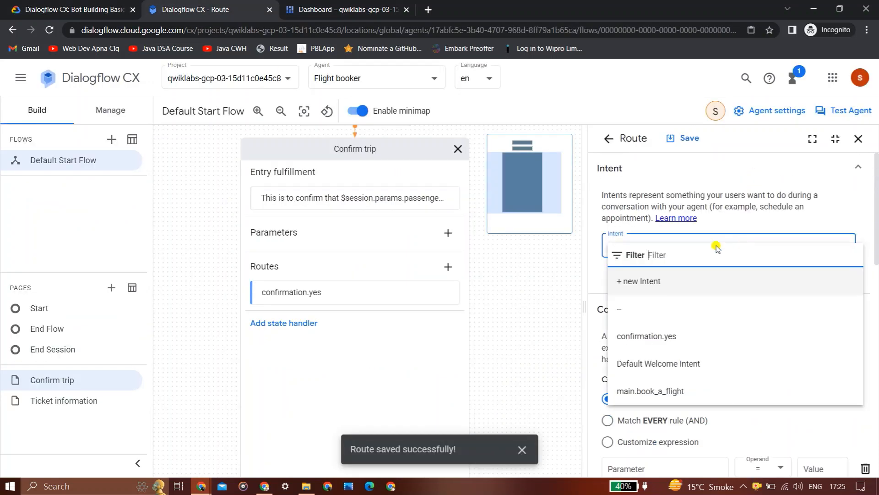
{"action": "left_click", "coordinate": [645, 282]}
{"action": "left_click", "coordinate": [639, 209]}
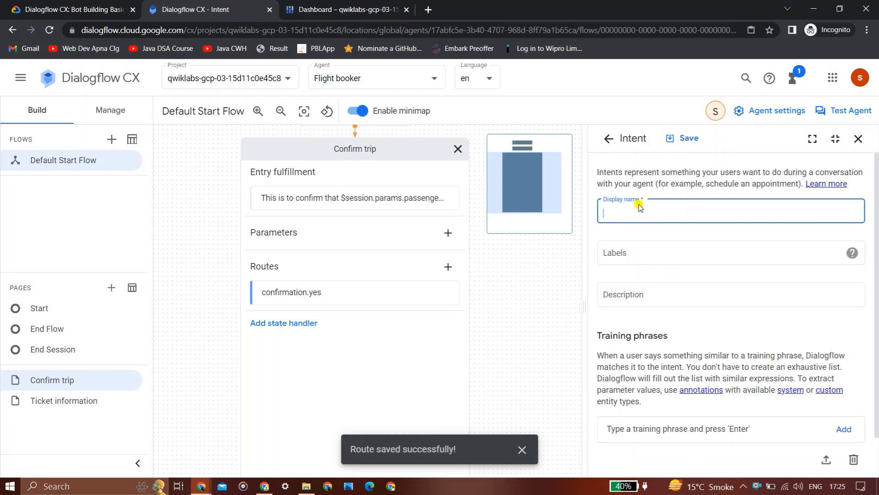
{"action": "key", "text": "ctrl+v"}
Add the lab's training phrase "no" to the confirmation.no intent and save the intent.
{"action": "left_click", "coordinate": [74, 9]}
{"action": "scroll", "coordinate": [378, 286], "scroll_direction": "down", "scroll_amount": 2}
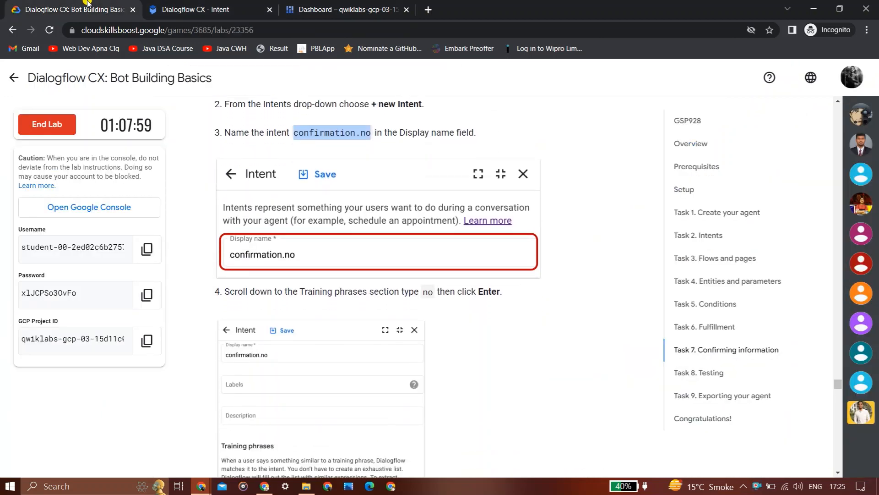
{"action": "key", "text": "Down"}
{"action": "key", "text": "Down"}
{"action": "key", "text": "Down"}
{"action": "key", "text": "Down"}
{"action": "key", "text": "Down"}
{"action": "key", "text": "Down"}
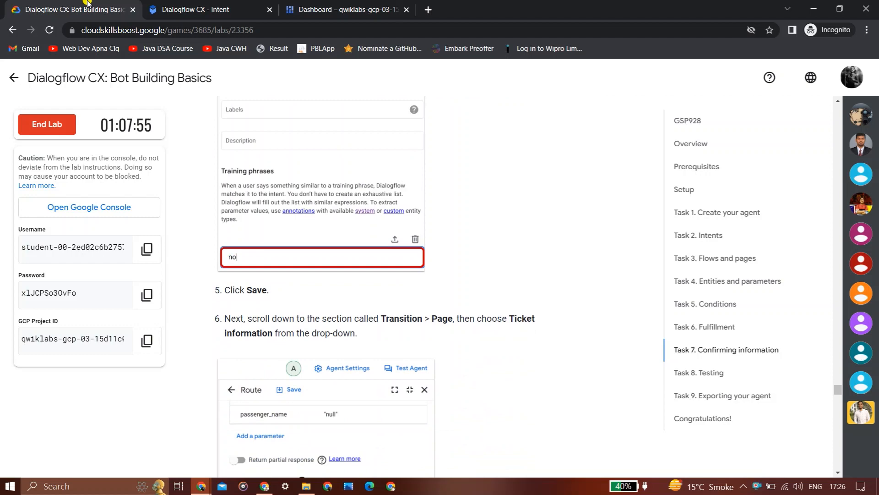
{"action": "left_click", "coordinate": [197, 9]}
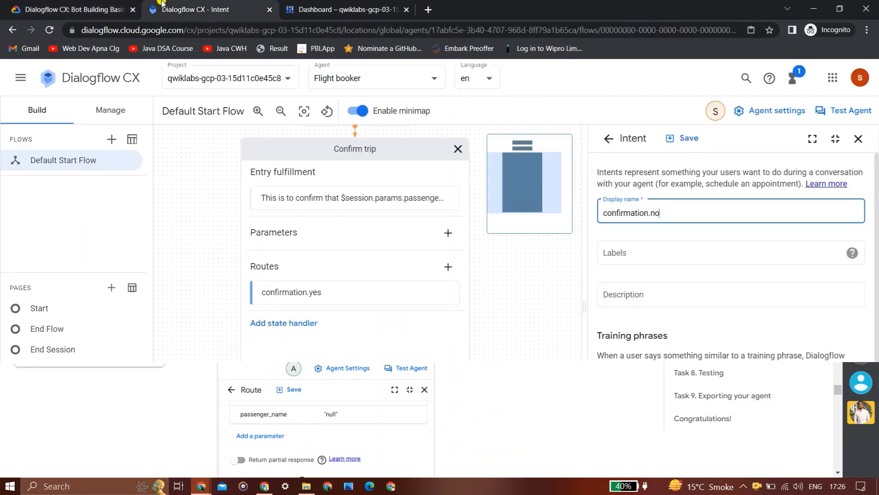
{"action": "left_click", "coordinate": [713, 428]}
{"action": "type", "text": "n"}
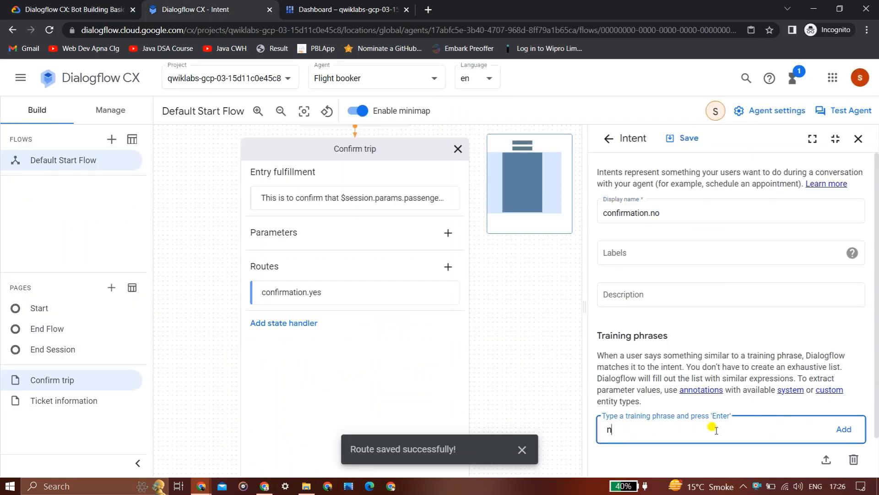
{"action": "type", "text": "o"}
{"action": "key", "text": "Return"}
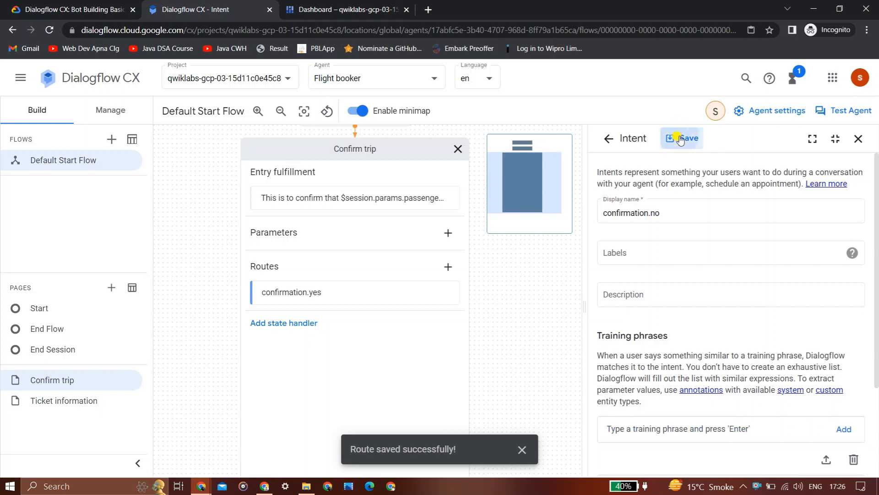
{"action": "left_click", "coordinate": [682, 138]}
Set the confirmation.no route's transition to the Ticket information page, as the lab instructs.
{"action": "left_click", "coordinate": [102, 2]}
{"action": "scroll", "coordinate": [147, 125], "scroll_direction": "down", "scroll_amount": 2}
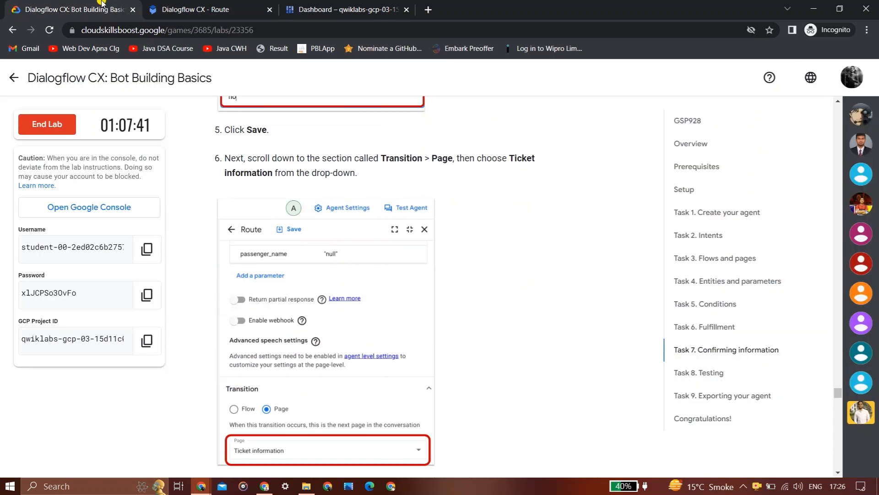
{"action": "left_click", "coordinate": [188, 9]}
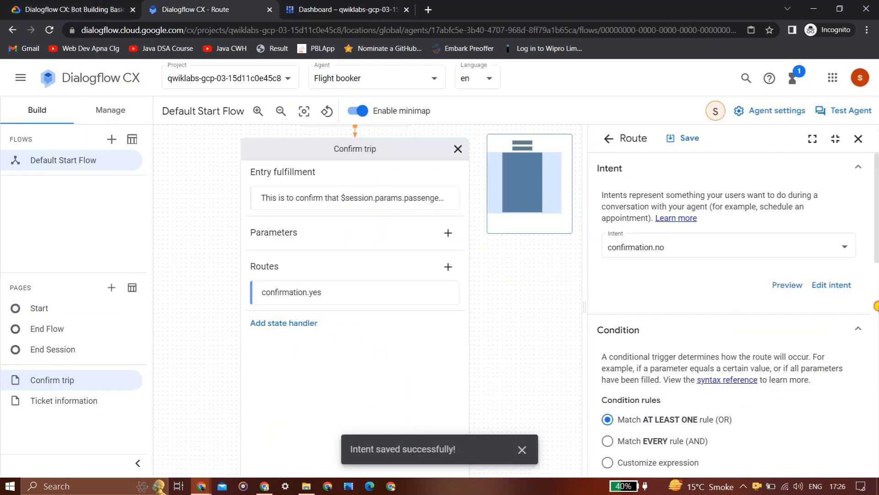
{"action": "left_click_drag", "start_coordinate": [876, 306], "coordinate": [872, 458]}
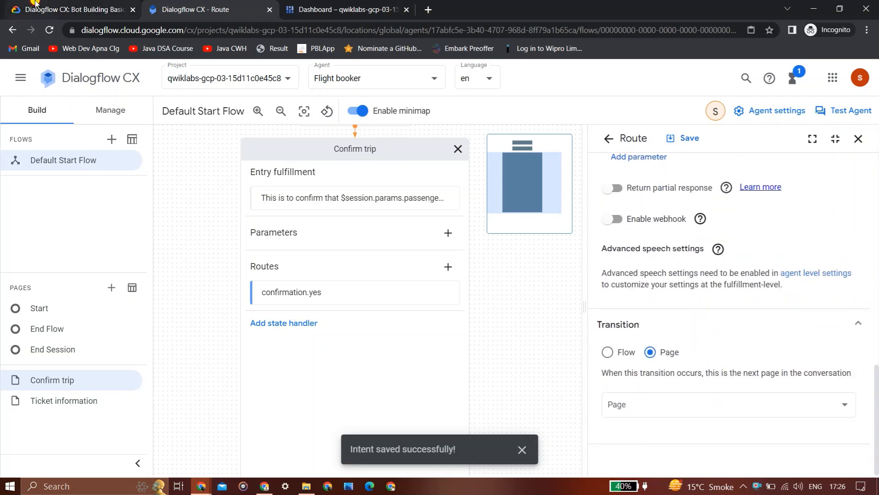
{"action": "left_click", "coordinate": [91, 10]}
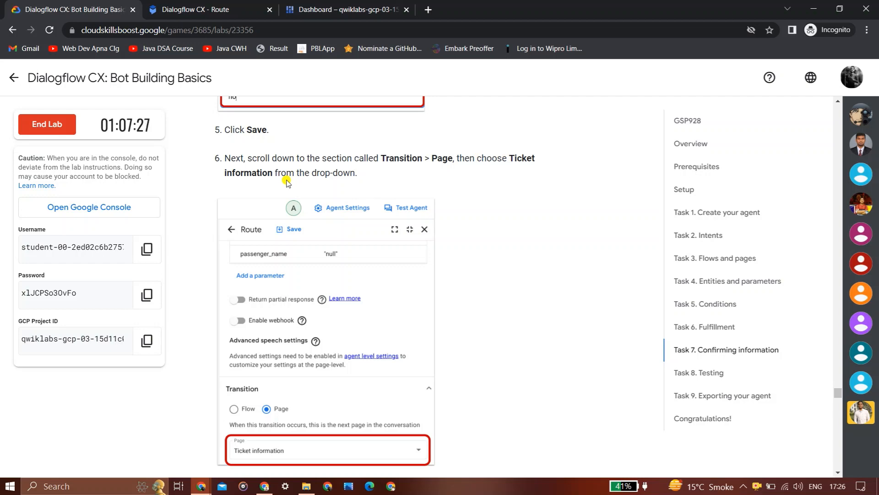
{"action": "left_click", "coordinate": [211, 9]}
{"action": "left_click", "coordinate": [700, 406]}
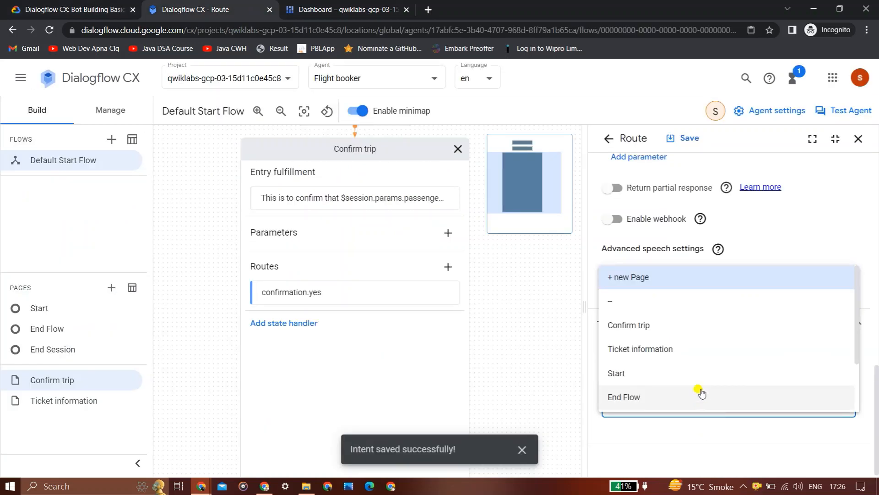
{"action": "left_click", "coordinate": [699, 349]}
Read the lab's instructions on parameter presets, including the table of parameters and their values.
{"action": "left_click", "coordinate": [62, 3]}
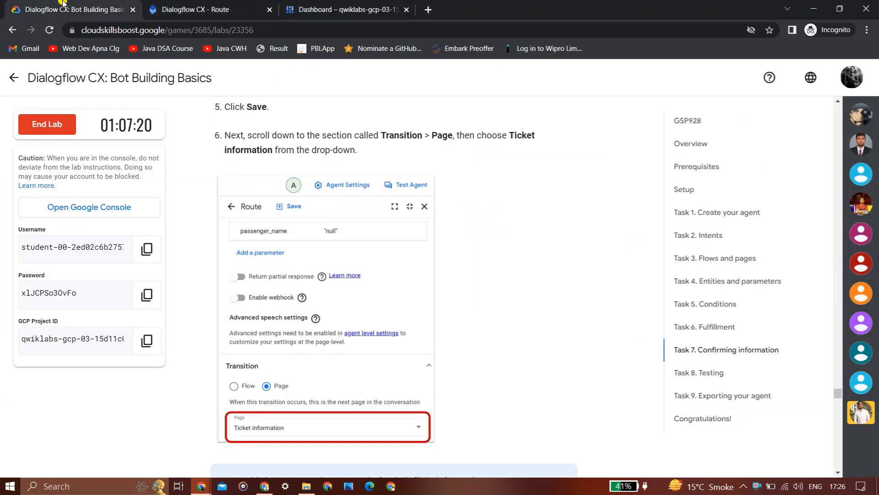
{"action": "key", "text": "Down"}
{"action": "key", "text": "Down"}
{"action": "key", "text": "Down"}
{"action": "key", "text": "Down"}
{"action": "key", "text": "Down"}
{"action": "key", "text": "Down"}
{"action": "key", "text": "Down"}
{"action": "key", "text": "Down"}
{"action": "key", "text": "Down"}
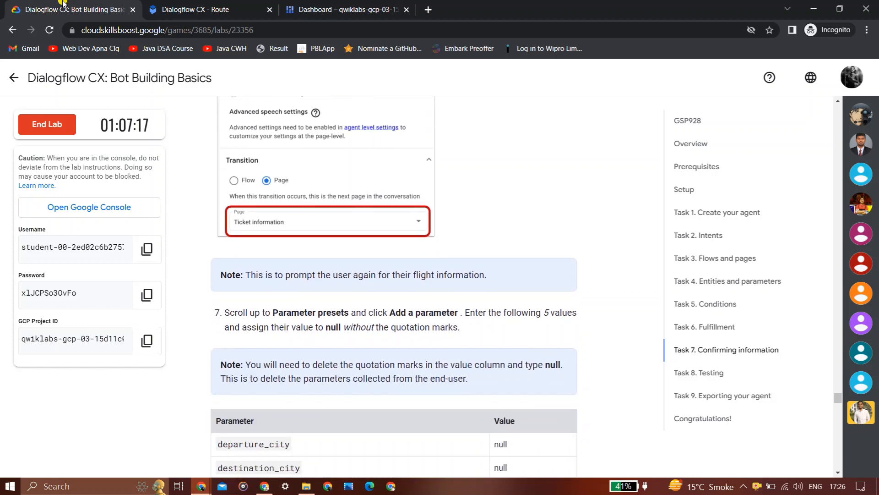
{"action": "key", "text": "Down"}
{"action": "key", "text": "Down"}
{"action": "key", "text": "Down"}
{"action": "key", "text": "Down"}
{"action": "left_click", "coordinate": [167, 3]}
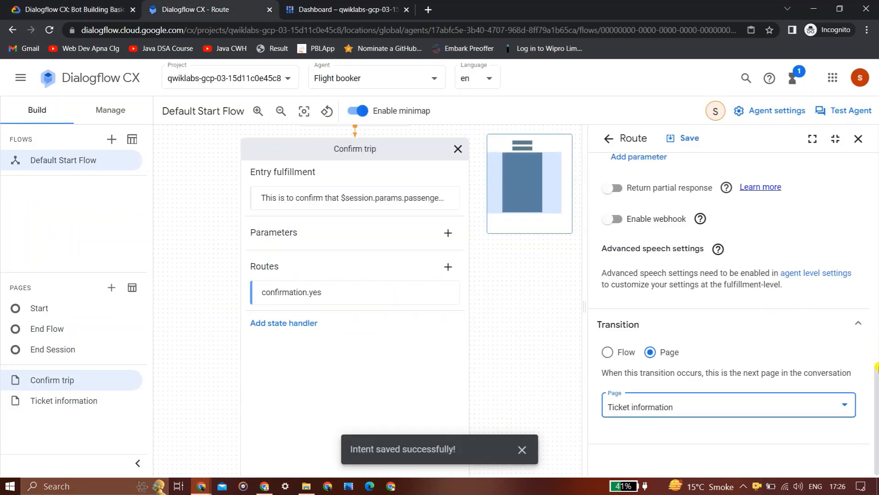
{"action": "left_click", "coordinate": [878, 407]}
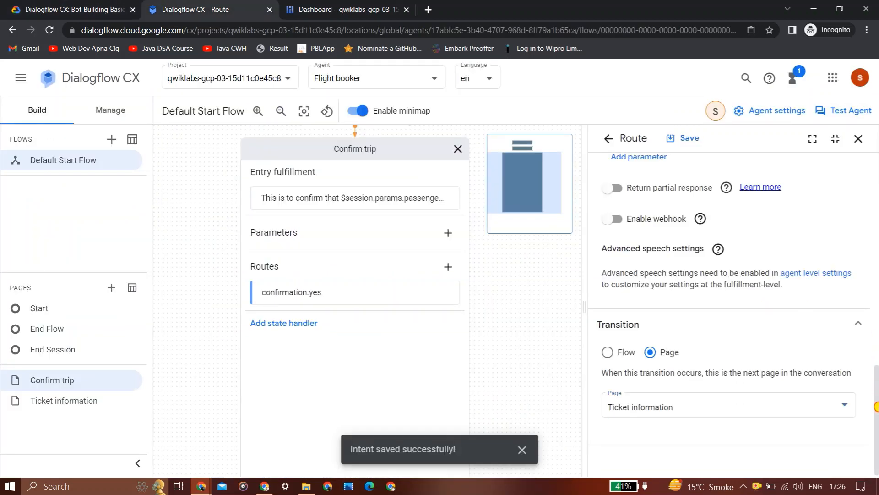
{"action": "left_click", "coordinate": [105, 3]}
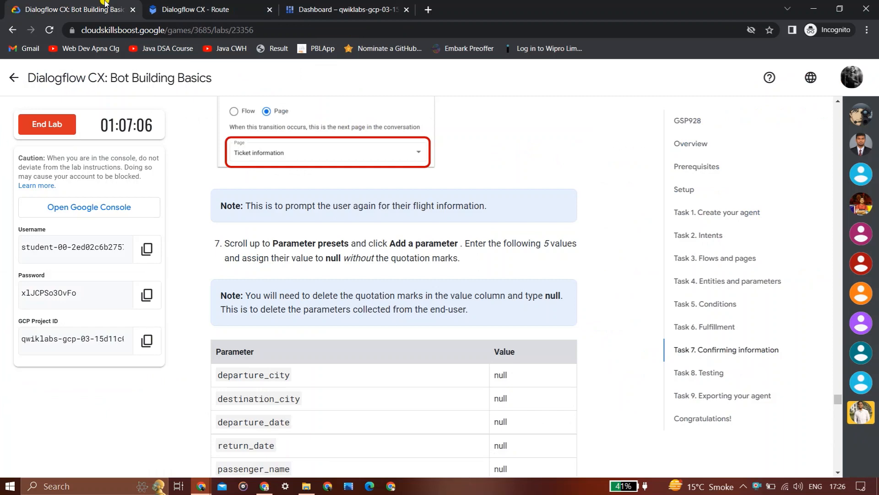
{"action": "key", "text": "Down"}
{"action": "key", "text": "Down"}
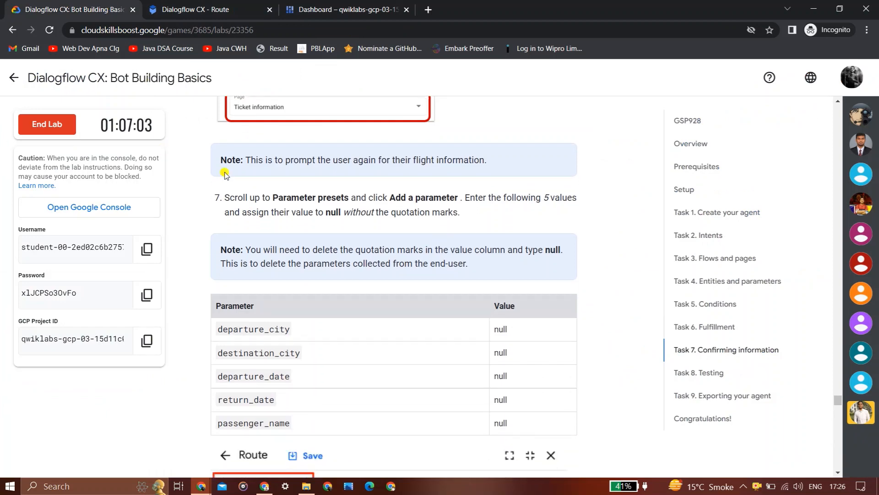
Add an empty parameter preset row to the confirmation.no route's fulfillment.
{"action": "key", "text": "ctrl+Tab"}
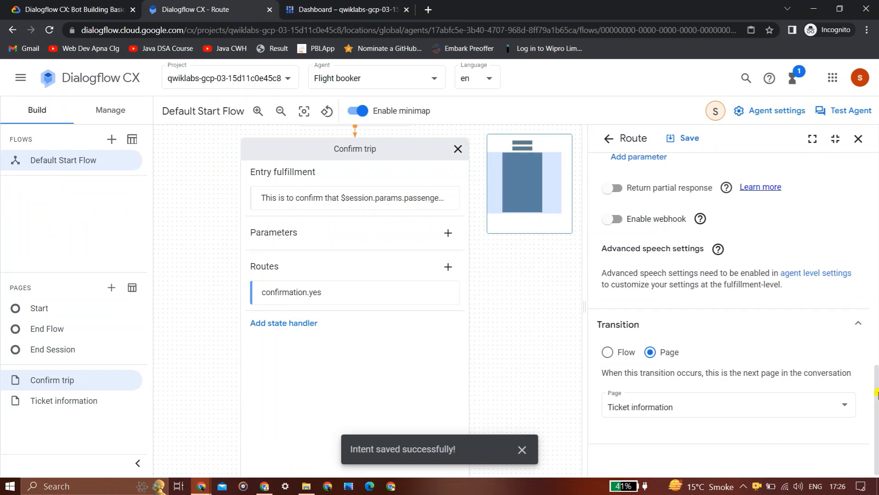
{"action": "left_click_drag", "start_coordinate": [876, 393], "coordinate": [876, 311]}
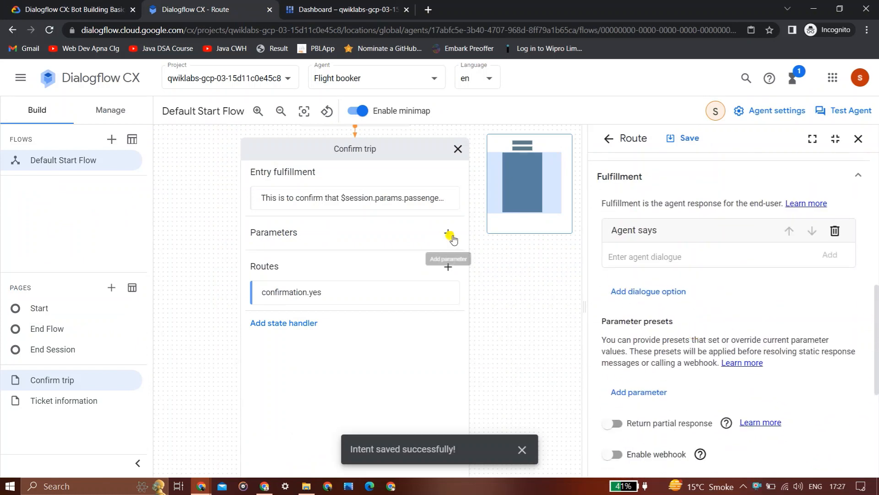
{"action": "left_click", "coordinate": [83, 4]}
{"action": "left_click", "coordinate": [198, 3]}
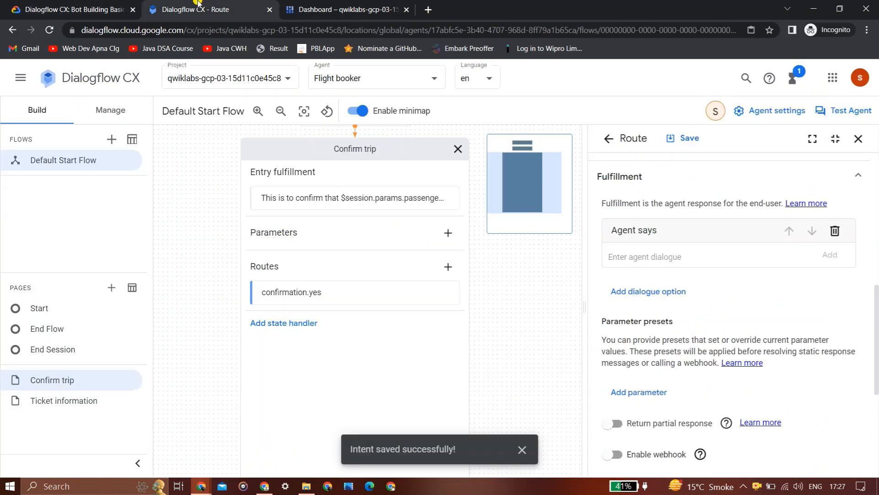
{"action": "left_click", "coordinate": [636, 392]}
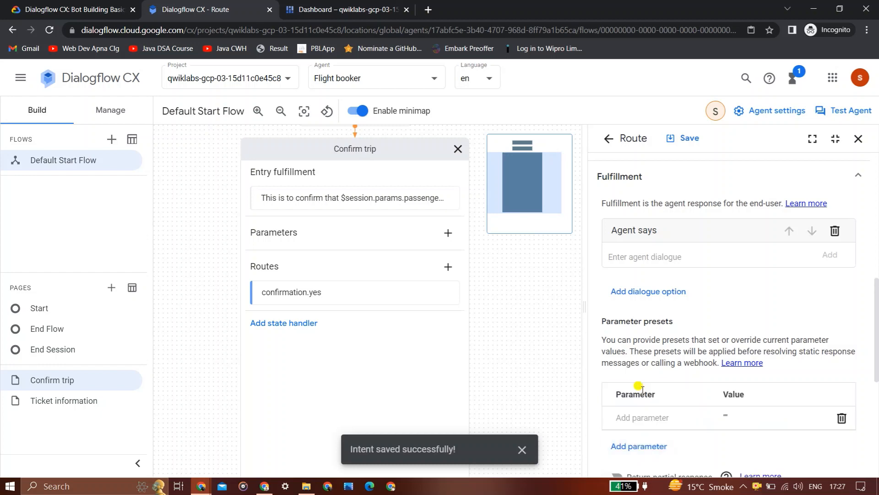
Fill the first parameter preset with departure_city, copied from the lab's table, and the value null without quotation marks.
{"action": "left_click", "coordinate": [90, 4]}
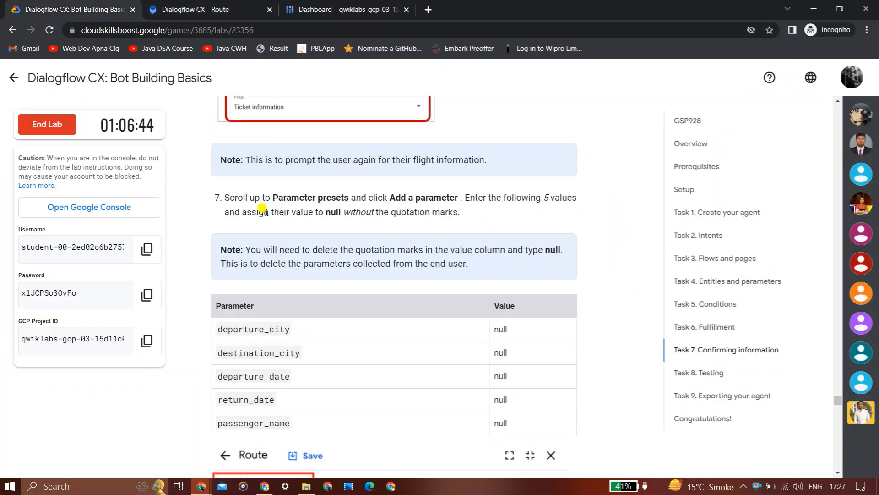
{"action": "left_click_drag", "start_coordinate": [289, 328], "coordinate": [218, 322]}
{"action": "key", "text": "ctrl+c"}
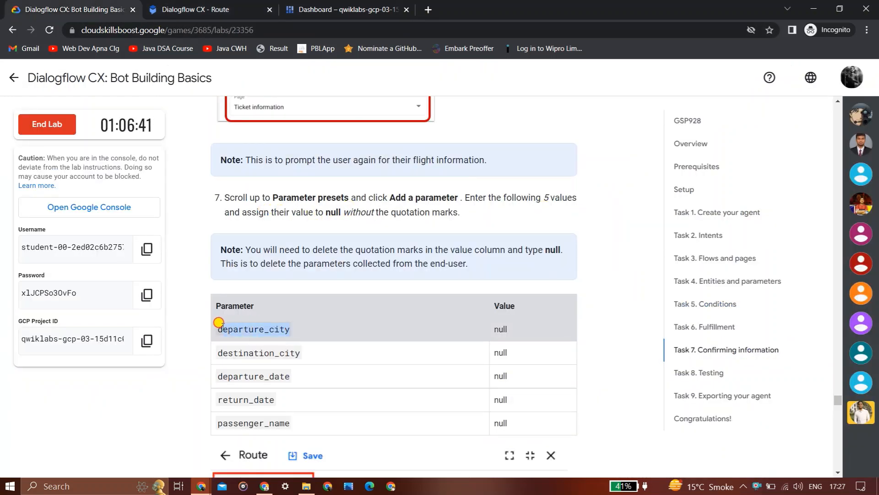
{"action": "left_click", "coordinate": [197, 9]}
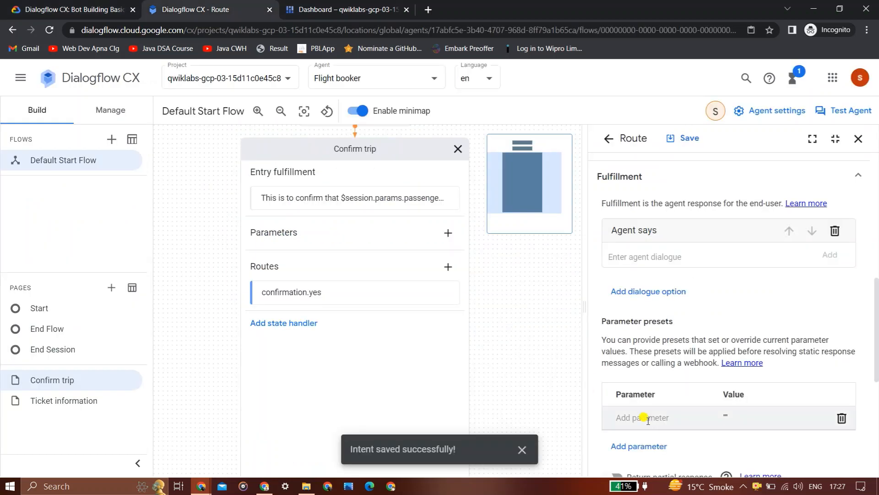
{"action": "key", "text": "ctrl+v"}
{"action": "left_click", "coordinate": [733, 416]}
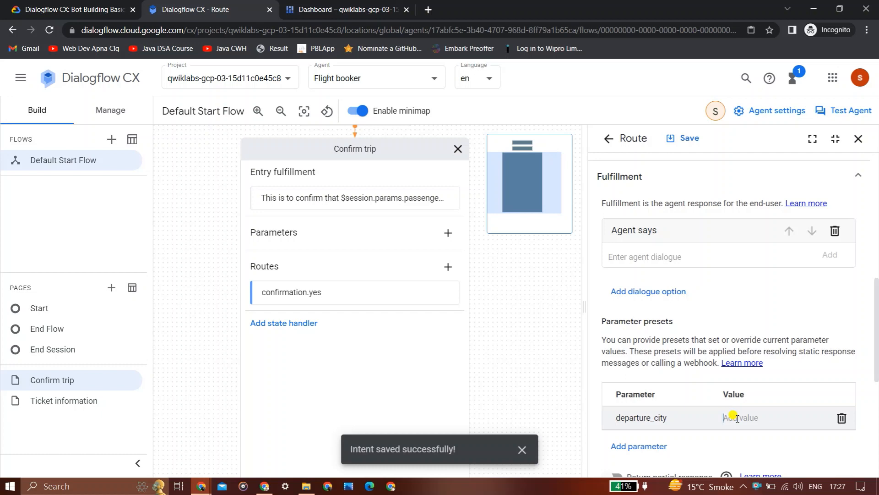
{"action": "left_click", "coordinate": [101, 5]}
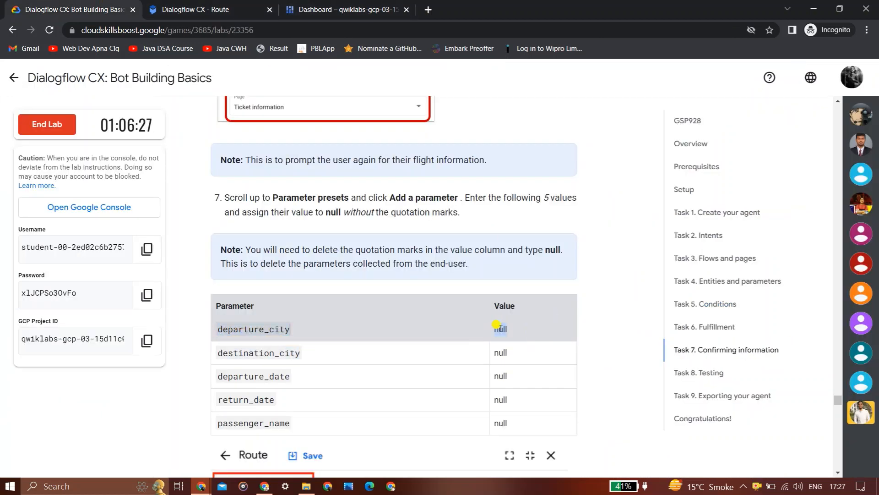
{"action": "left_click", "coordinate": [197, 9]}
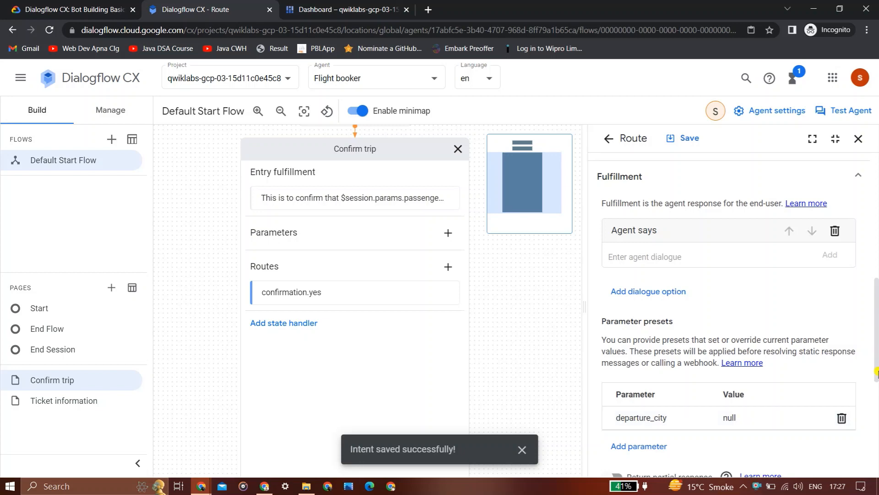
Add a second parameter preset named destination_city, taken from the lab's parameter table.
{"action": "left_click_drag", "start_coordinate": [877, 373], "coordinate": [877, 420]}
{"action": "left_click", "coordinate": [656, 316]}
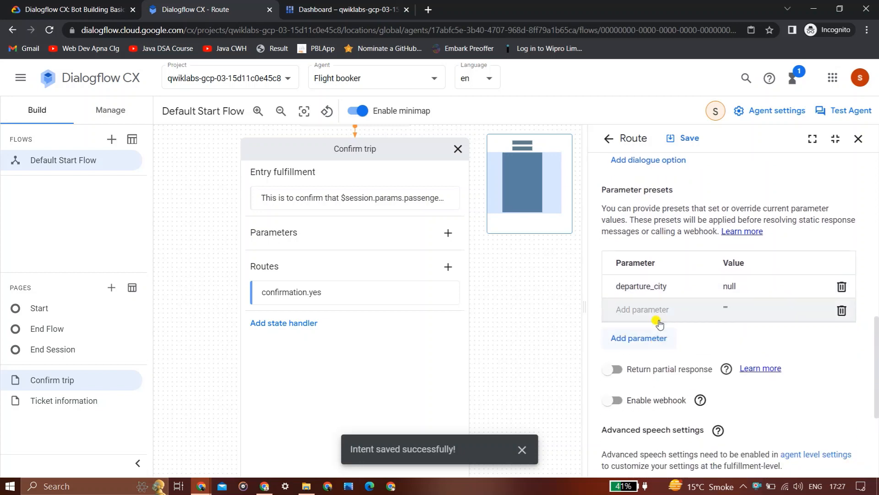
{"action": "left_click", "coordinate": [69, 6]}
{"action": "left_click", "coordinate": [299, 355]}
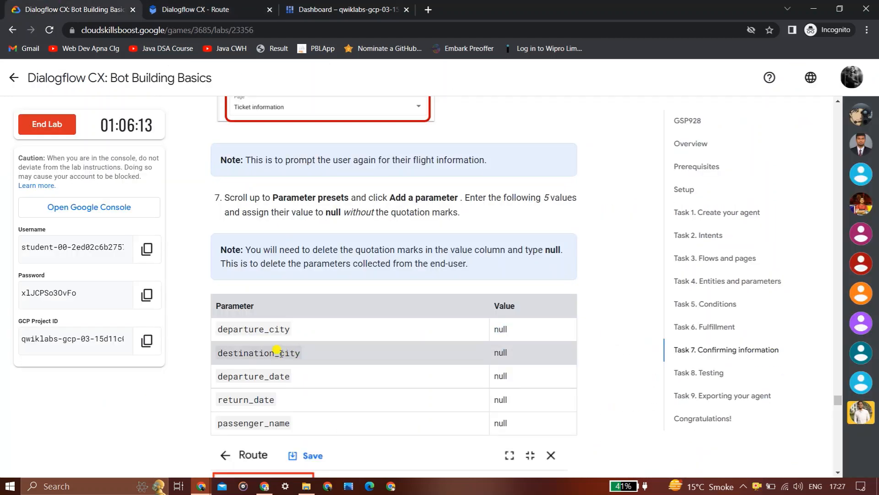
{"action": "left_click", "coordinate": [206, 6]}
{"action": "left_click", "coordinate": [633, 316]}
{"action": "type", "text": "destination_city"}
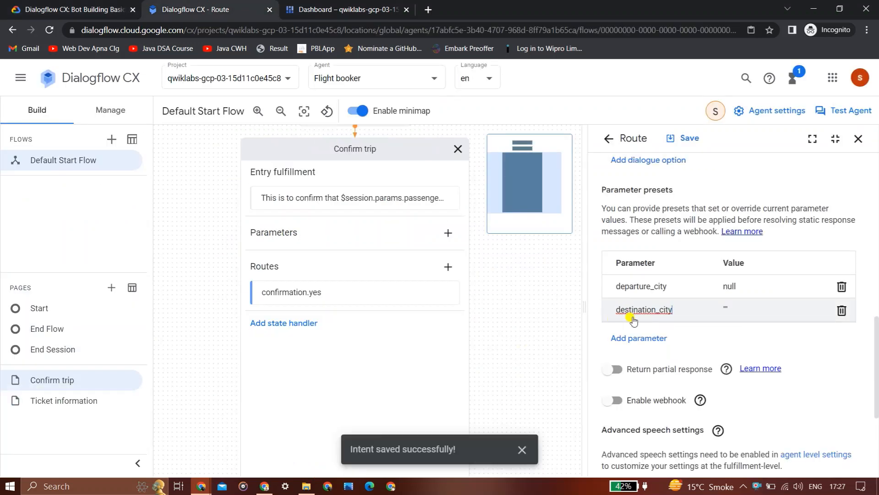
Add a third parameter preset named departure_date, copied from the lab's parameter table.
{"action": "left_click", "coordinate": [68, 6]}
{"action": "double_click", "coordinate": [261, 376]}
{"action": "key", "text": "ctrl+c"}
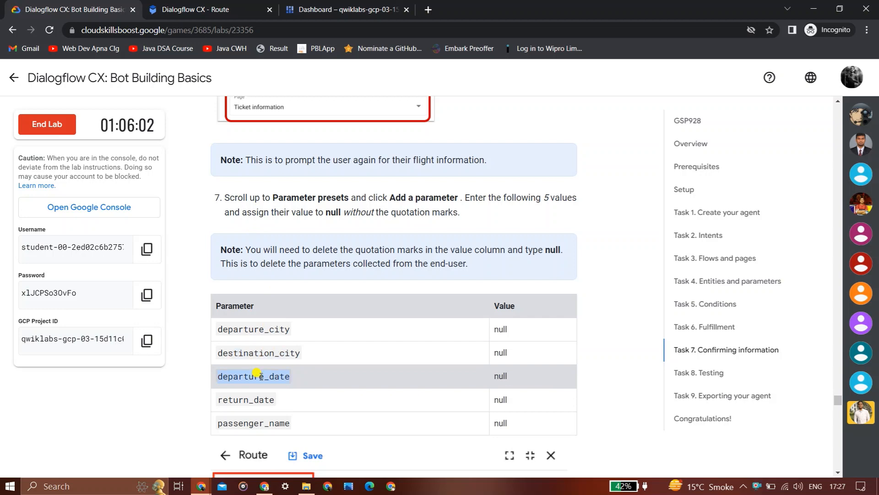
{"action": "left_click", "coordinate": [192, 9]}
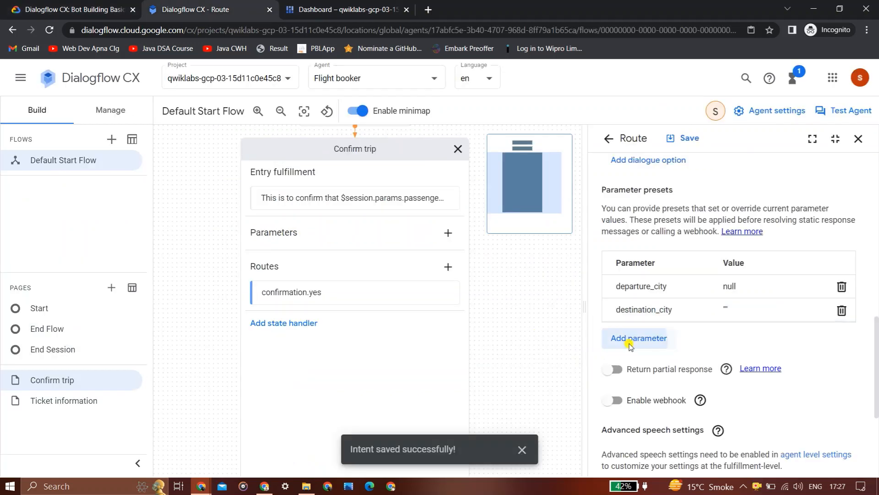
{"action": "left_click", "coordinate": [634, 339]}
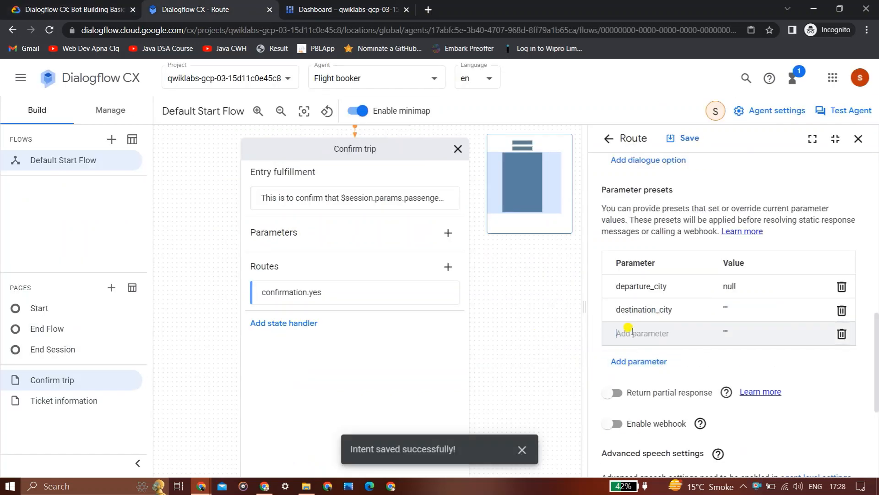
{"action": "key", "text": "ctrl+v"}
Add a fourth parameter preset named return_date, taken from the lab's parameter table.
{"action": "left_click", "coordinate": [68, 6]}
{"action": "double_click", "coordinate": [242, 398]}
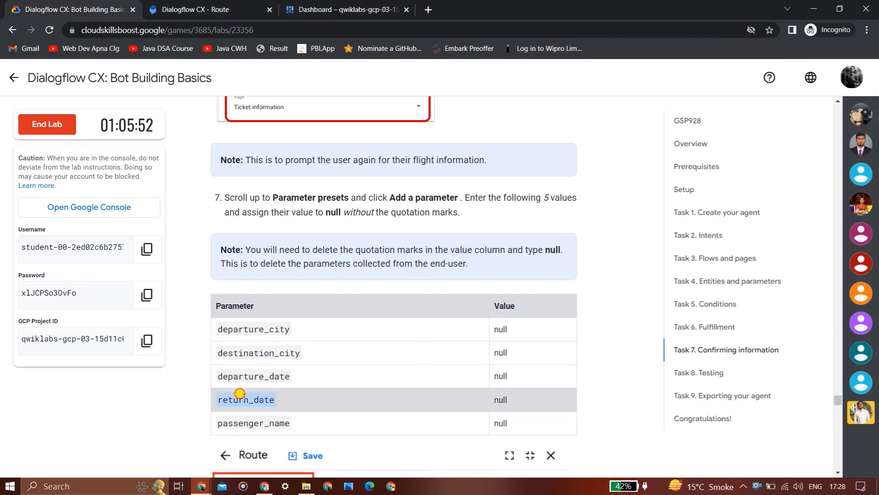
{"action": "left_click", "coordinate": [192, 9]}
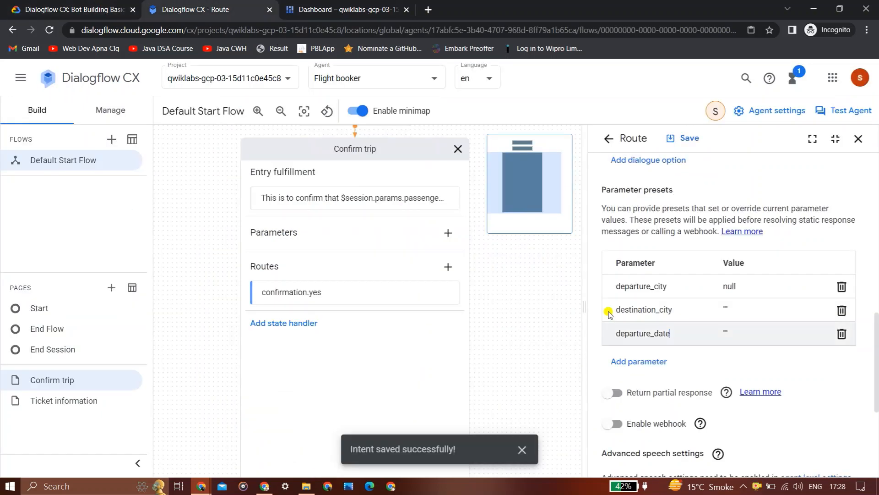
{"action": "left_click", "coordinate": [638, 360]}
{"action": "type", "text": "return_date"}
Add a fifth parameter preset named passenger_name, taken from the lab's parameter table.
{"action": "left_click", "coordinate": [68, 9]}
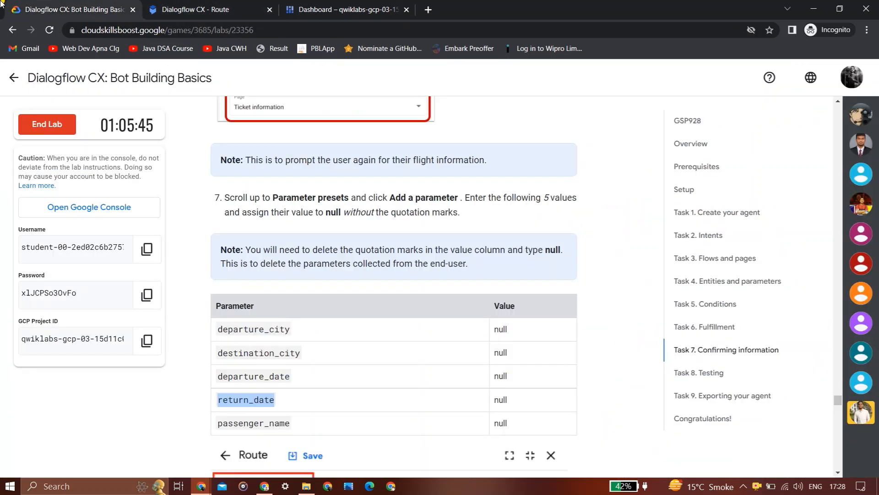
{"action": "double_click", "coordinate": [253, 423]}
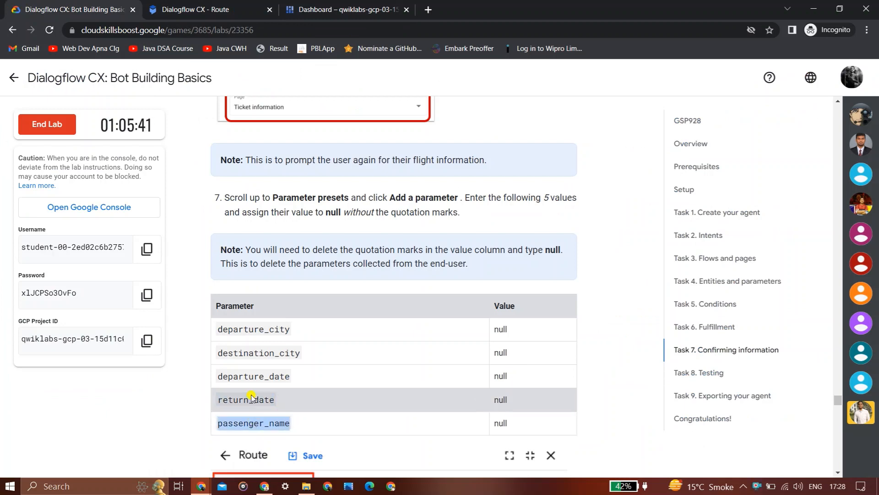
{"action": "left_click", "coordinate": [206, 9]}
{"action": "left_click", "coordinate": [620, 386]}
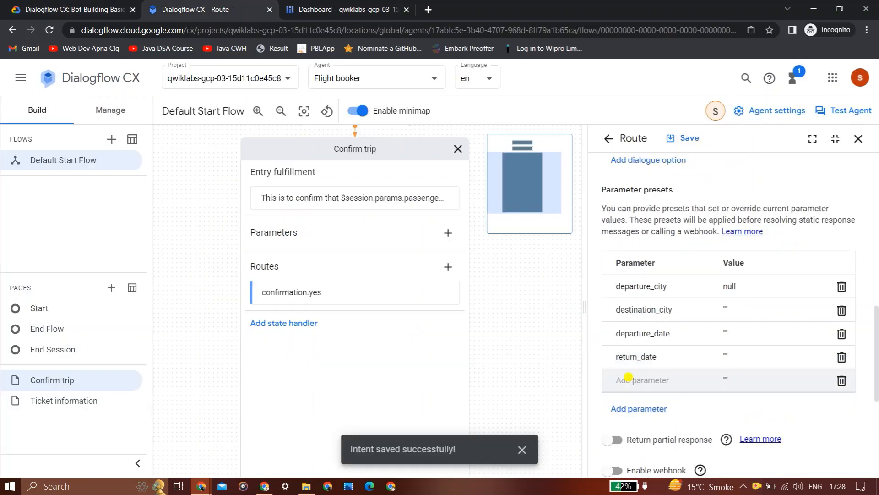
{"action": "type", "text": "passenger_name"}
Set the values of destination_city, departure_date, return_date and passenger_name to null without quotation marks.
{"action": "left_click", "coordinate": [69, 10]}
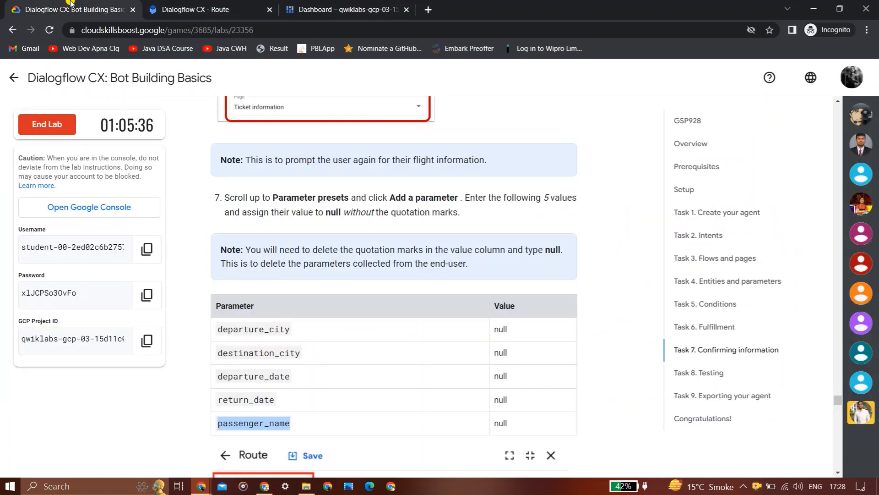
{"action": "double_click", "coordinate": [498, 351]}
{"action": "left_click", "coordinate": [208, 8]}
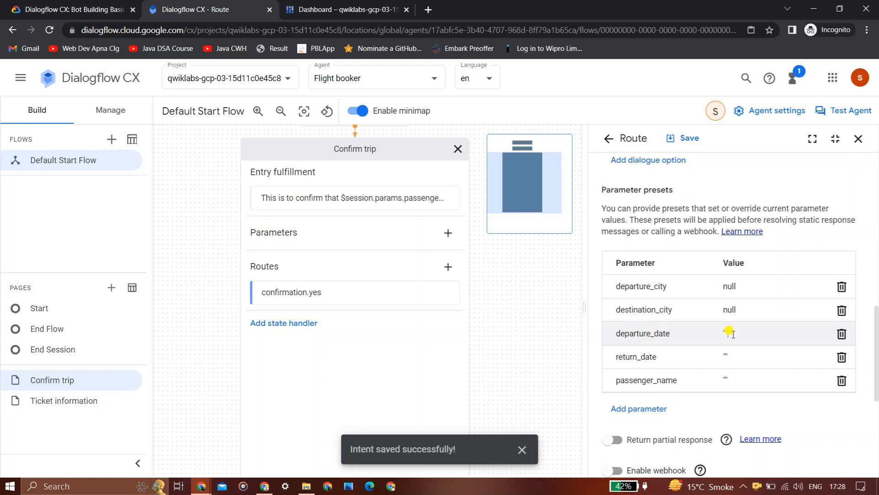
{"action": "left_click", "coordinate": [735, 355]}
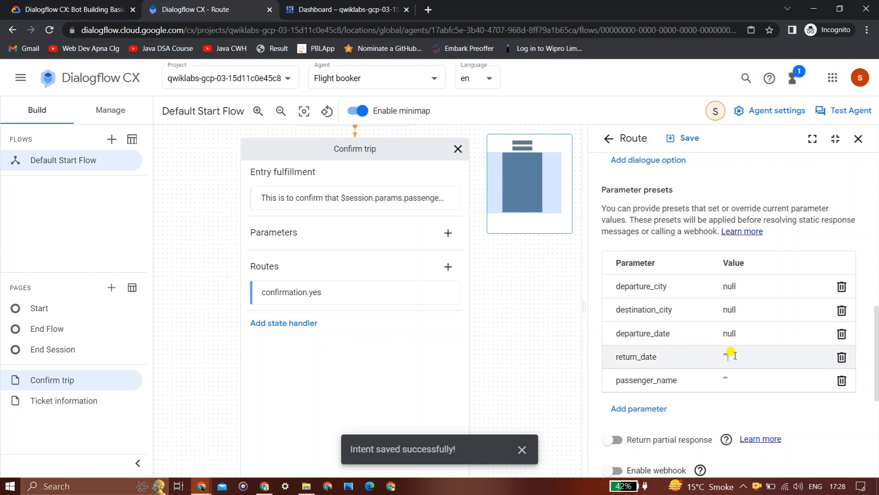
{"action": "left_click", "coordinate": [729, 377]}
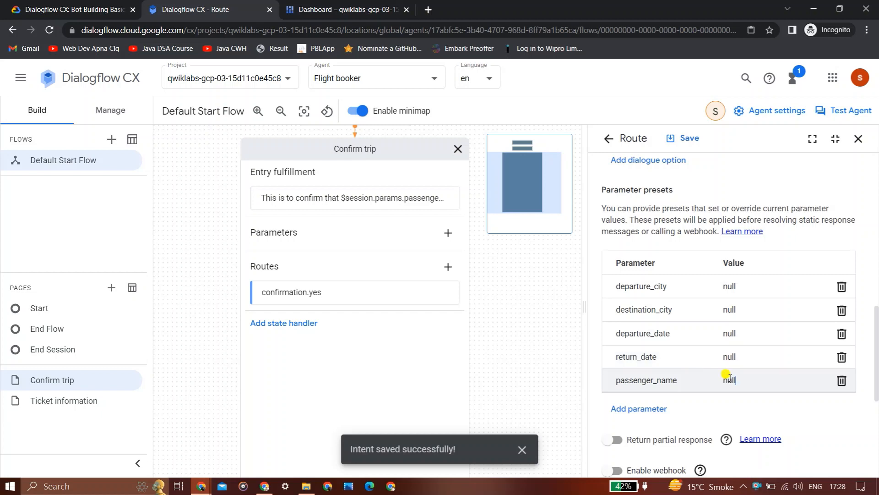
Compare the five presets with the lab's example and save the confirmation.no route.
{"action": "left_click", "coordinate": [108, 4]}
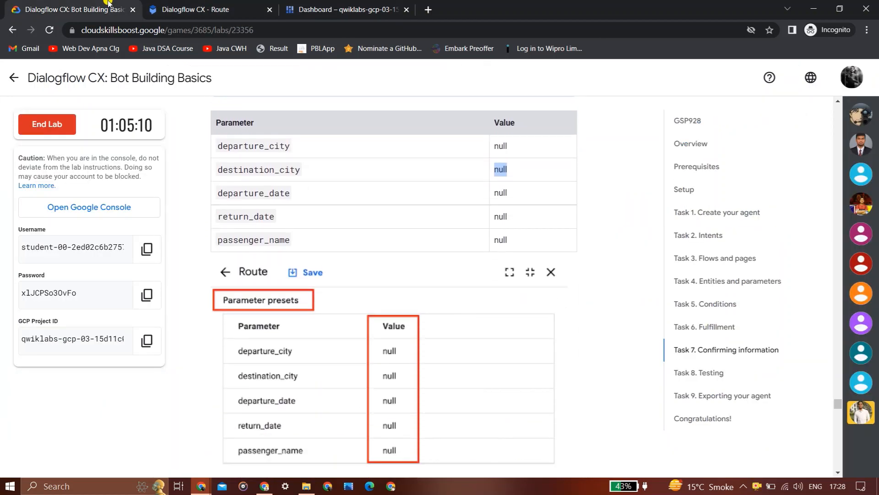
{"action": "key", "text": "Down"}
{"action": "key", "text": "Down"}
{"action": "key", "text": "Down"}
{"action": "key", "text": "Down"}
{"action": "key", "text": "Down"}
{"action": "key", "text": "Down"}
{"action": "left_click", "coordinate": [146, 6]}
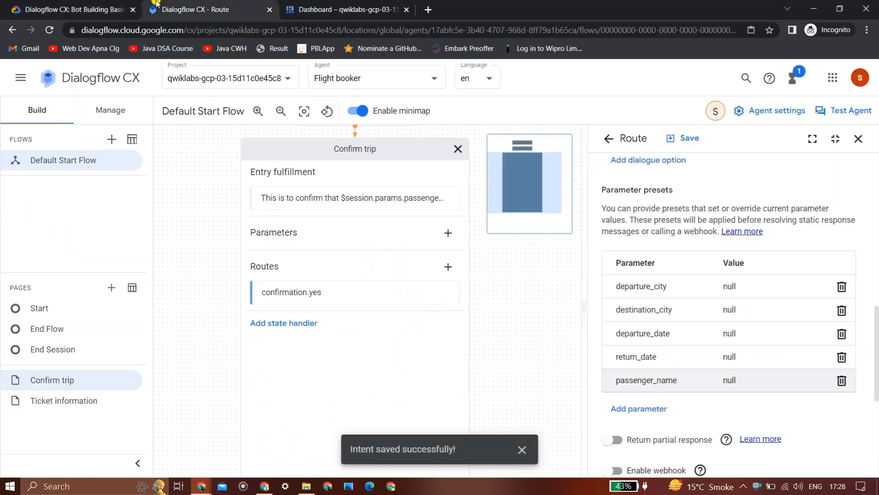
{"action": "left_click", "coordinate": [680, 137]}
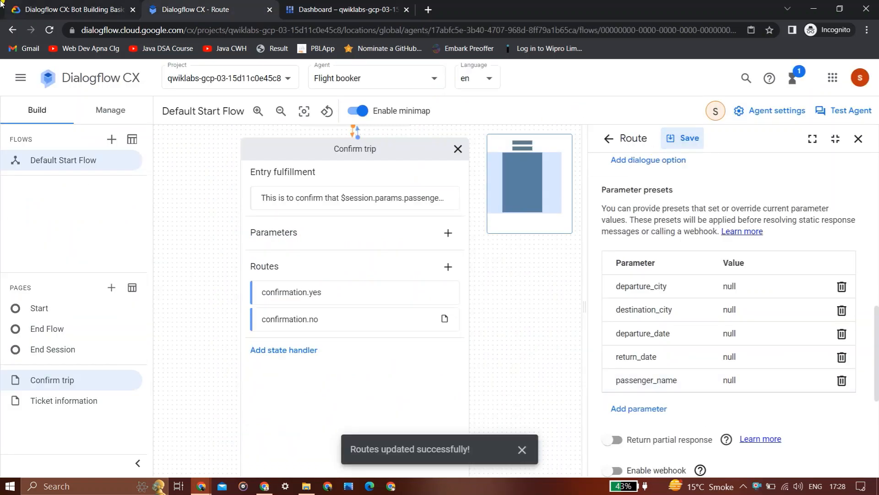
Read the lab's next instruction and close the route and the Confirm trip page to return to the Build view.
{"action": "left_click", "coordinate": [1, 2]}
{"action": "key", "text": "Down"}
{"action": "key", "text": "Down"}
{"action": "key", "text": "Down"}
{"action": "key", "text": "Down"}
{"action": "key", "text": "Down"}
{"action": "key", "text": "Down"}
{"action": "key", "text": "Down"}
{"action": "key", "text": "Down"}
{"action": "key", "text": "Down"}
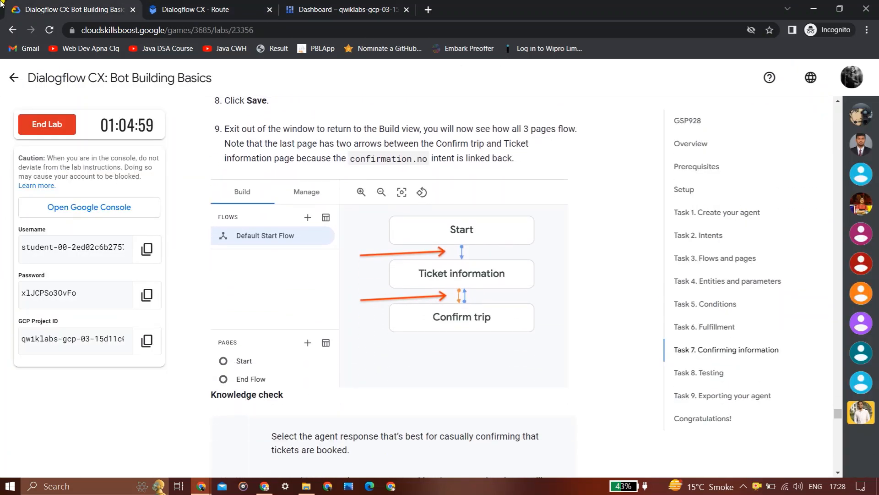
{"action": "left_click", "coordinate": [192, 9]}
{"action": "left_click", "coordinate": [851, 138]}
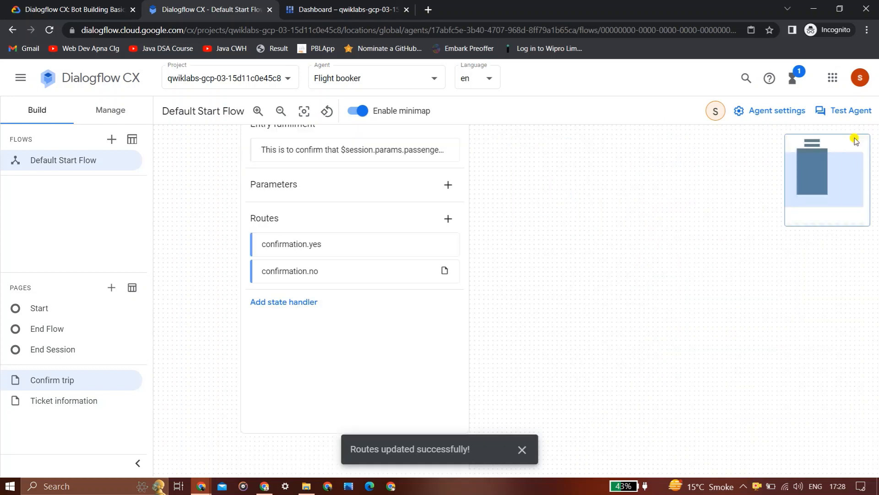
{"action": "left_click", "coordinate": [458, 147]}
Read on in the lab past the knowledge check to the Task 8 testing instructions and sample dialogue.
{"action": "left_click", "coordinate": [55, 6]}
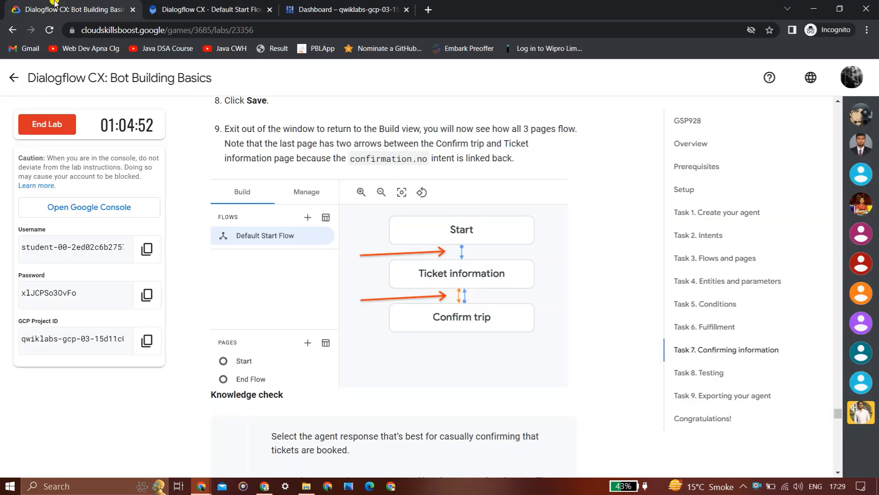
{"action": "key", "text": "Down"}
{"action": "key", "text": "Down"}
{"action": "key", "text": "Down"}
{"action": "key", "text": "Down"}
{"action": "key", "text": "Down"}
{"action": "key", "text": "Down"}
{"action": "key", "text": "Down"}
{"action": "key", "text": "Down"}
{"action": "key", "text": "Down"}
{"action": "key", "text": "Down"}
{"action": "key", "text": "Down"}
{"action": "key", "text": "Down"}
{"action": "key", "text": "Down"}
{"action": "key", "text": "Down"}
{"action": "key", "text": "Down"}
{"action": "key", "text": "Down"}
{"action": "key", "text": "Down"}
{"action": "key", "text": "Down"}
{"action": "key", "text": "Down"}
{"action": "key", "text": "Down"}
{"action": "key", "text": "Down"}
{"action": "key", "text": "Down"}
{"action": "key", "text": "Down"}
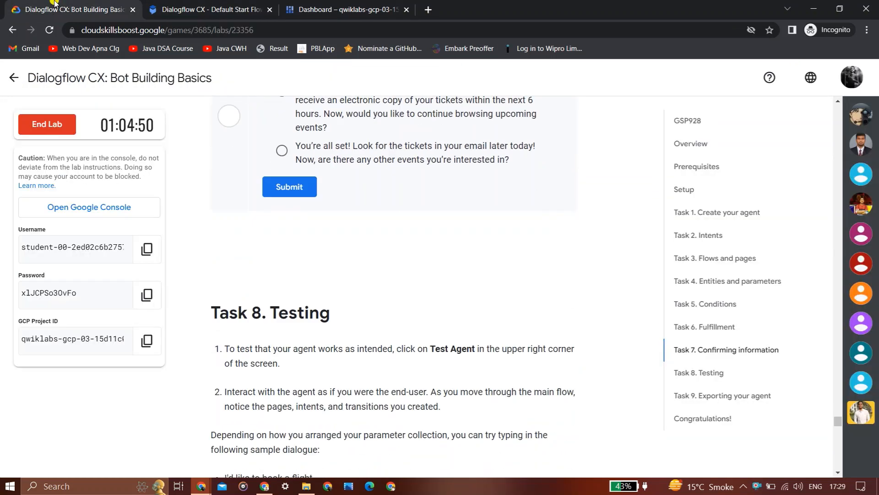
{"action": "key", "text": "Down"}
{"action": "key", "text": "Down"}
{"action": "key", "text": "Down"}
{"action": "key", "text": "Down"}
Open the agent simulator and send it "I'd like to book a flight", copied from the lab's sample dialogue.
{"action": "left_click", "coordinate": [210, 9]}
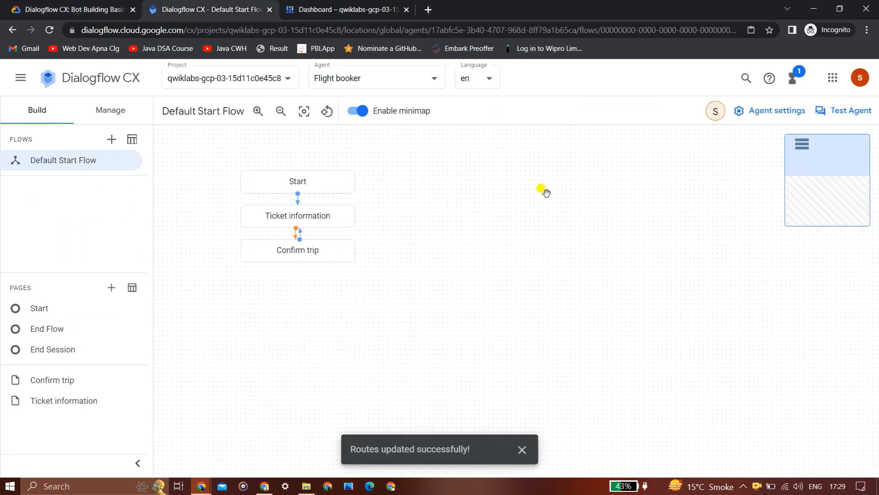
{"action": "left_click", "coordinate": [839, 110]}
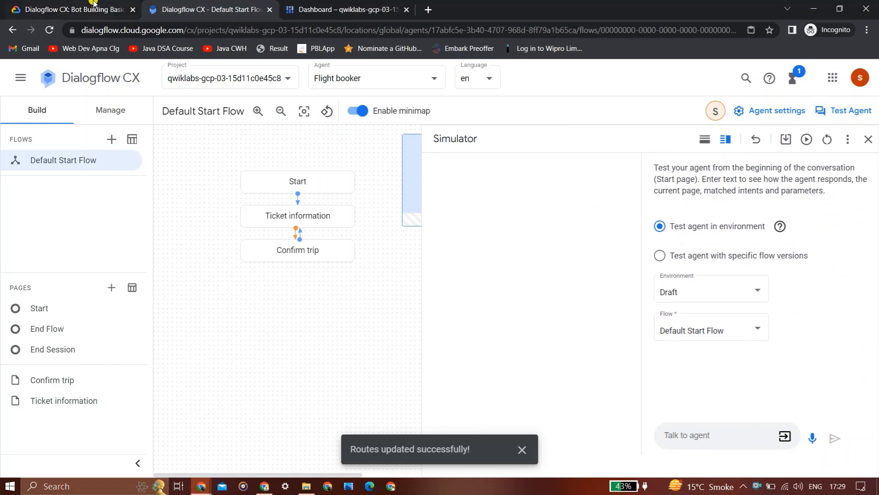
{"action": "left_click", "coordinate": [91, 3]}
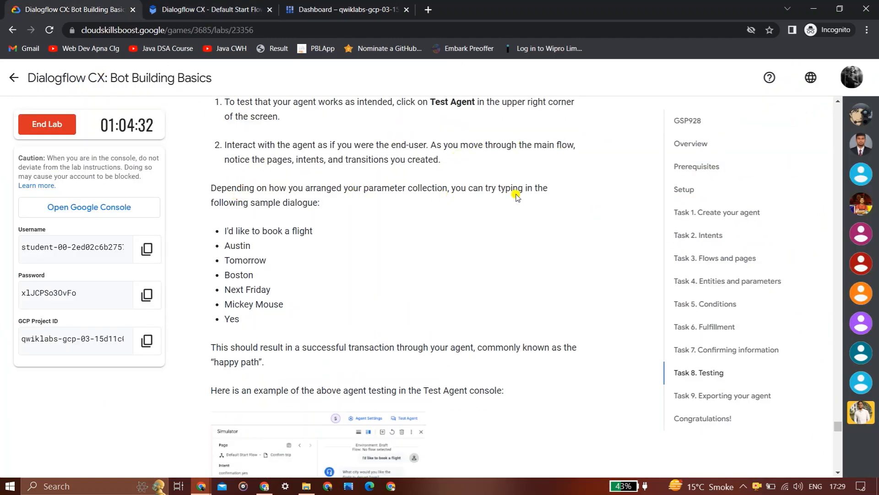
{"action": "left_click_drag", "start_coordinate": [224, 231], "coordinate": [323, 235]}
{"action": "key", "text": "ctrl+c"}
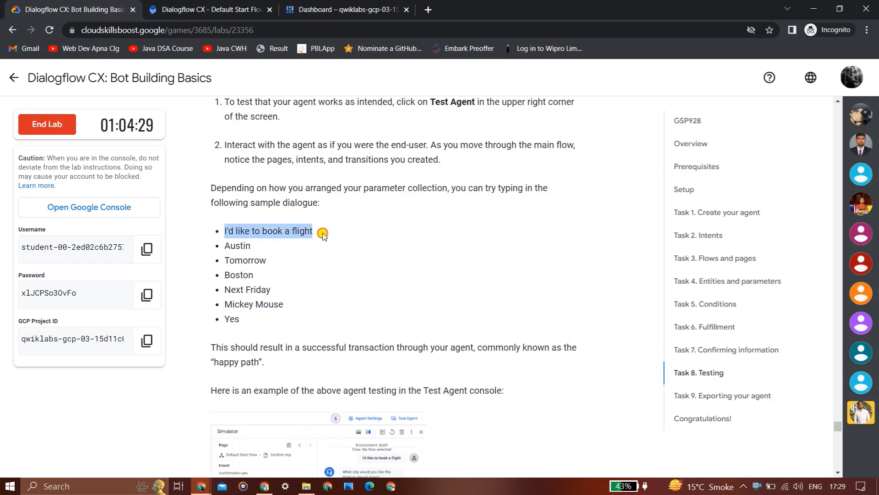
{"action": "left_click", "coordinate": [210, 9]}
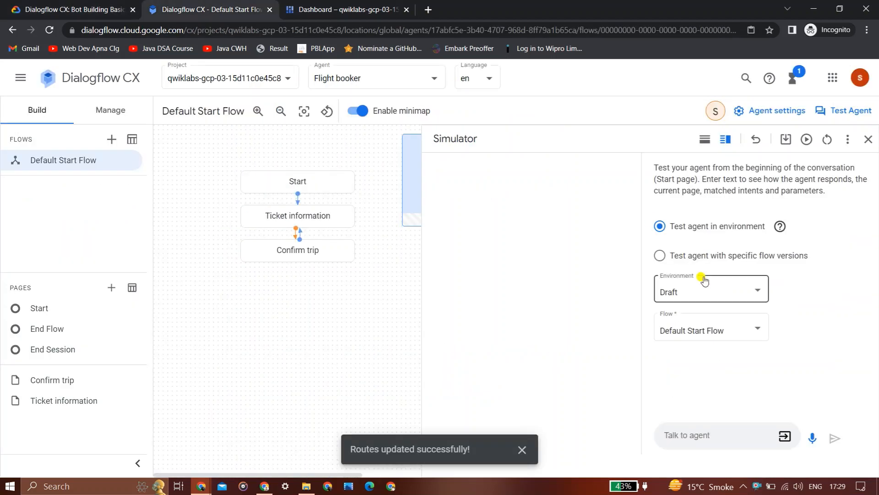
{"action": "left_click", "coordinate": [691, 426]}
{"action": "key", "text": "ctrl+v"}
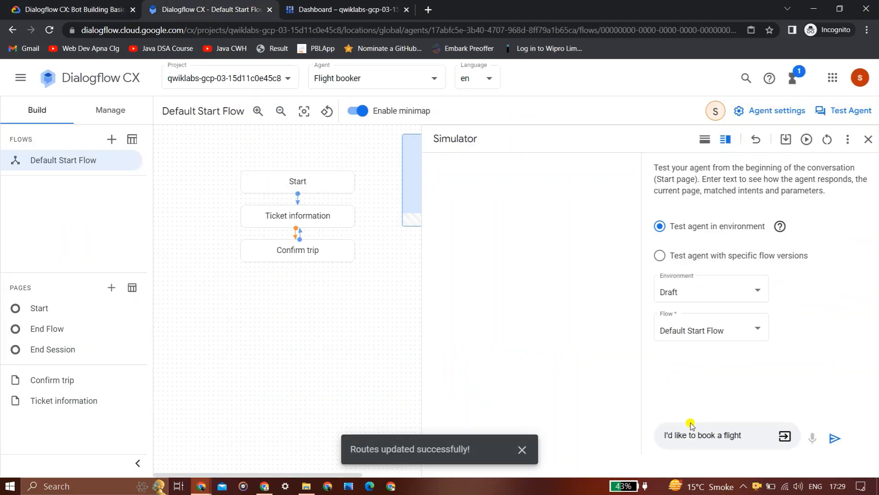
{"action": "key", "text": "Return"}
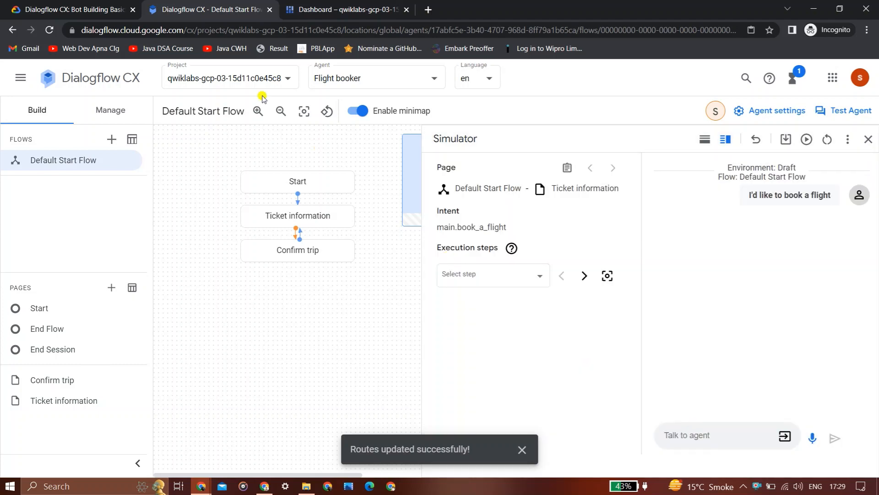
Compare the simulator conversation with the lab's example and run the progress check for the Test the agent objective.
{"action": "left_click", "coordinate": [103, 3]}
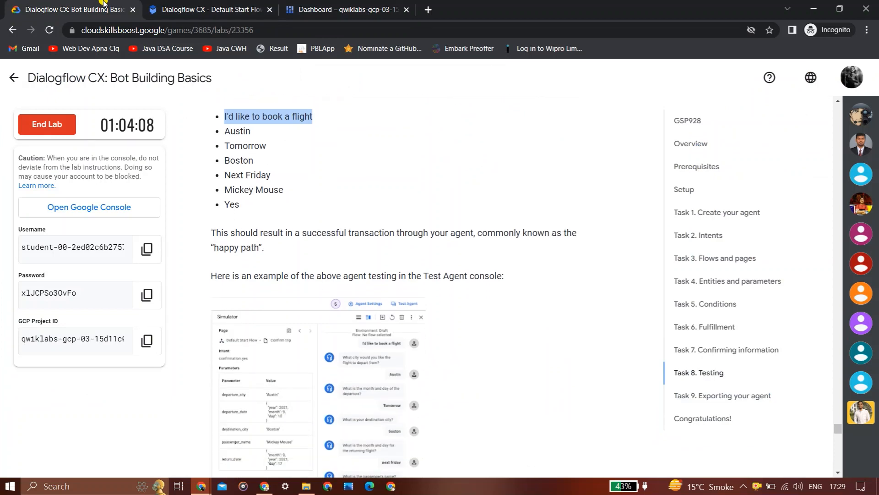
{"action": "left_click", "coordinate": [157, 5]}
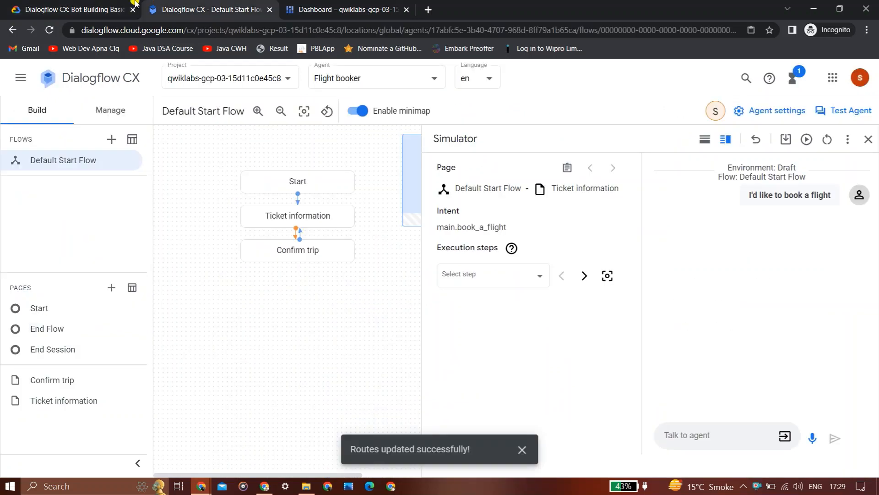
{"action": "left_click", "coordinate": [56, 3]}
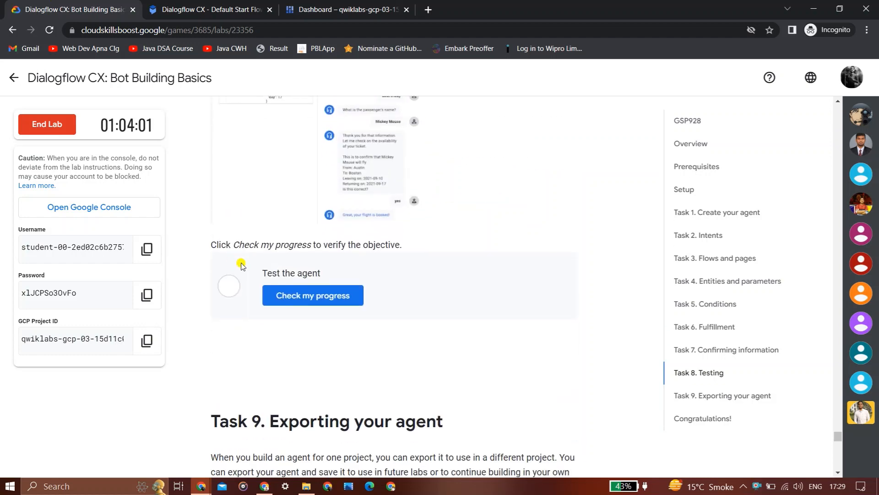
{"action": "left_click", "coordinate": [330, 297]}
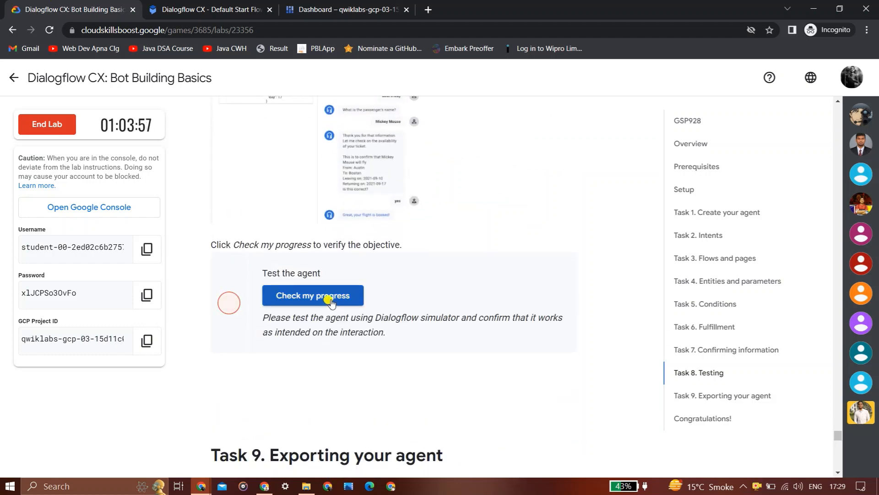
{"action": "left_click", "coordinate": [331, 300]}
{"action": "left_click", "coordinate": [331, 300]}
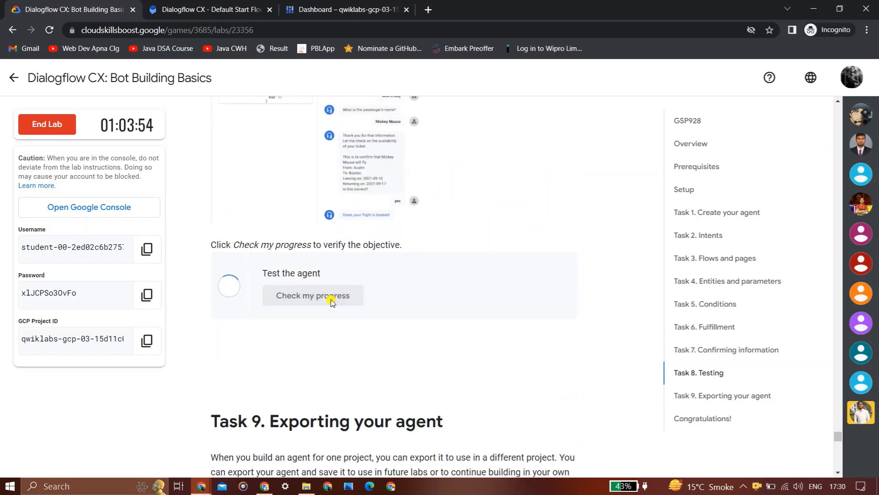
Copy "Austin" from the lab's Task 8 sample dialogue and send it to the agent in the simulator.
{"action": "scroll", "coordinate": [330, 300], "scroll_direction": "up", "scroll_amount": 8}
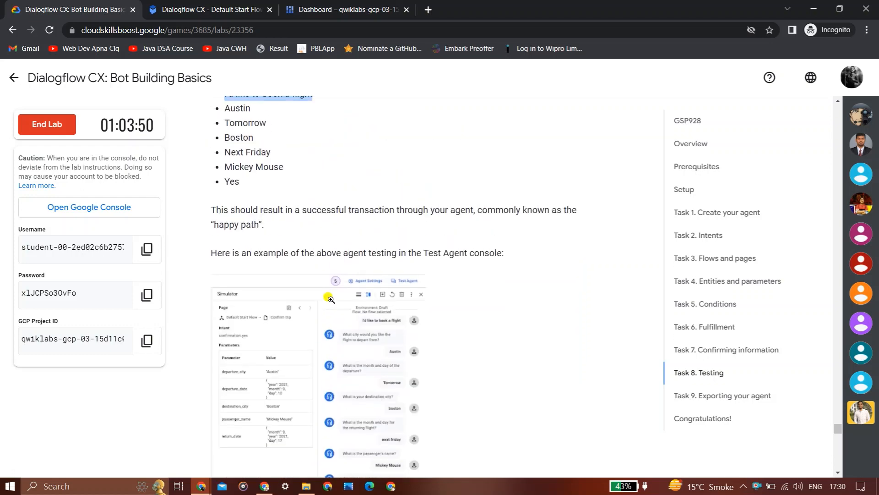
{"action": "scroll", "coordinate": [331, 301], "scroll_direction": "up", "scroll_amount": 3}
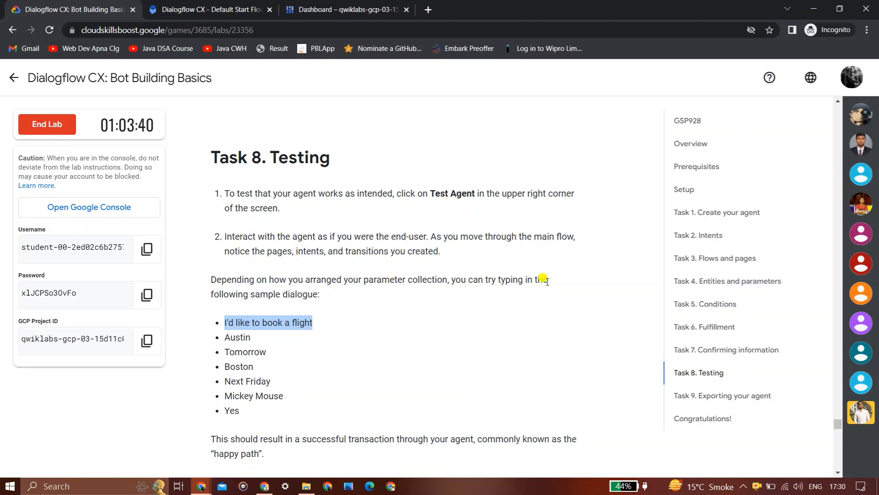
{"action": "double_click", "coordinate": [237, 332]}
{"action": "key", "text": "ctrl+c"}
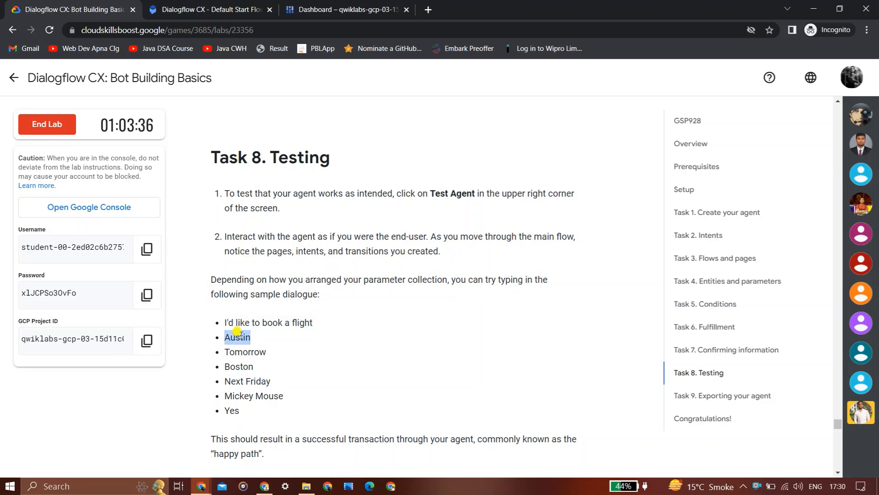
{"action": "left_click", "coordinate": [206, 4]}
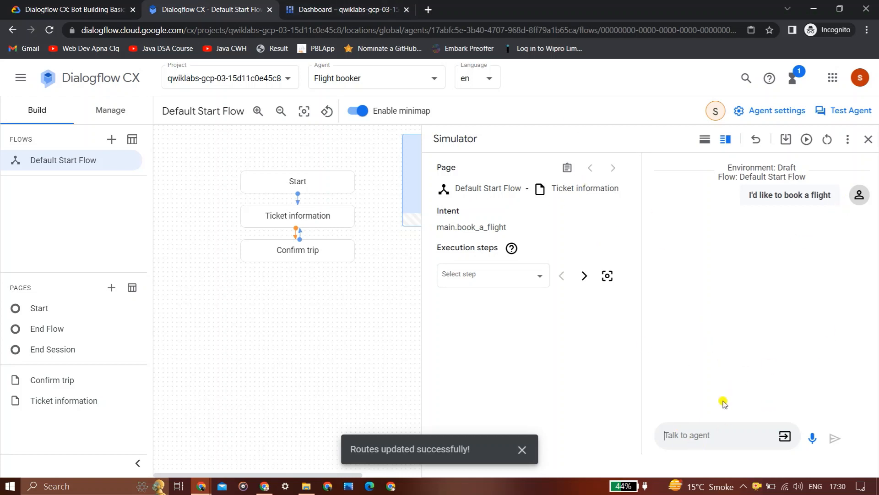
{"action": "left_click", "coordinate": [693, 437]}
{"action": "key", "text": "ctrl+v"}
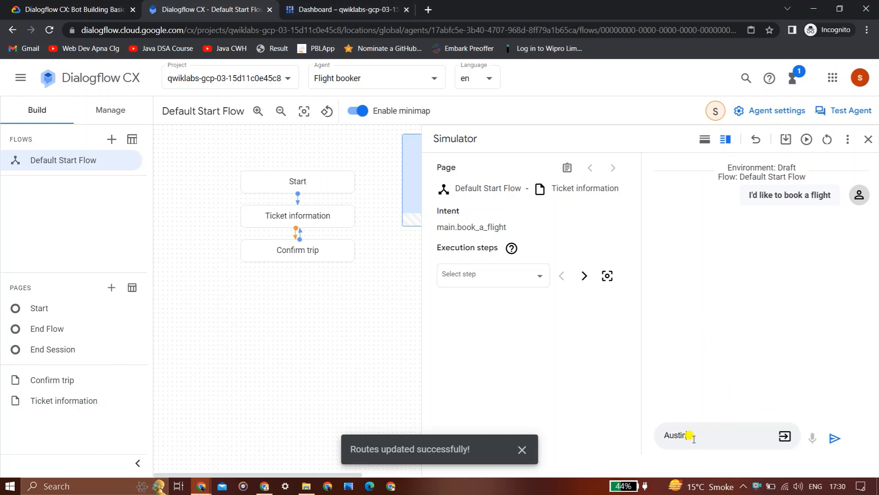
{"action": "left_click", "coordinate": [832, 438]}
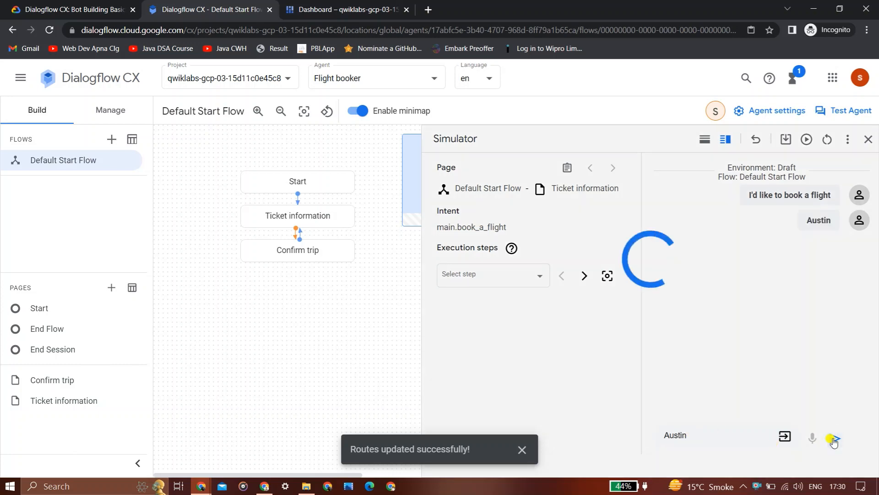
Copy "Tomorrow" from the sample dialogue and send it to the agent as the departure date.
{"action": "key", "text": "ctrl+shift+Tab"}
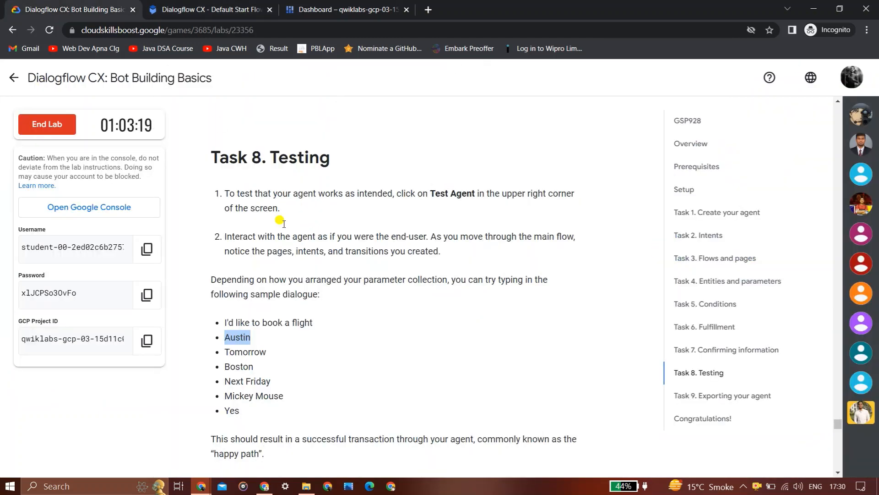
{"action": "double_click", "coordinate": [253, 349]}
{"action": "key", "text": "ctrl+c"}
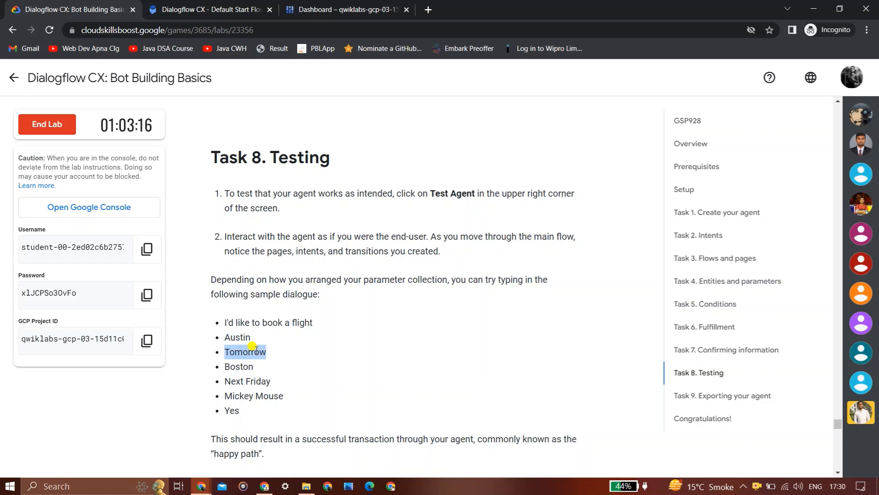
{"action": "left_click", "coordinate": [205, 4]}
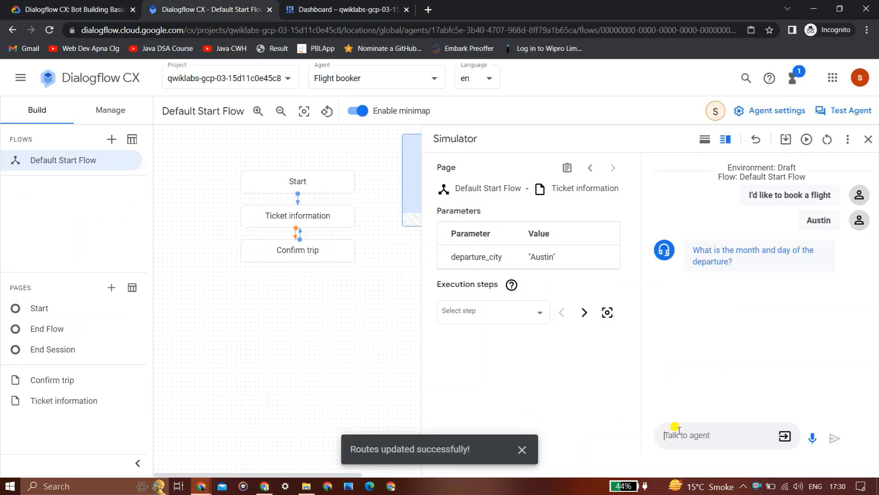
{"action": "key", "text": "ctrl+v"}
{"action": "key", "text": "Return"}
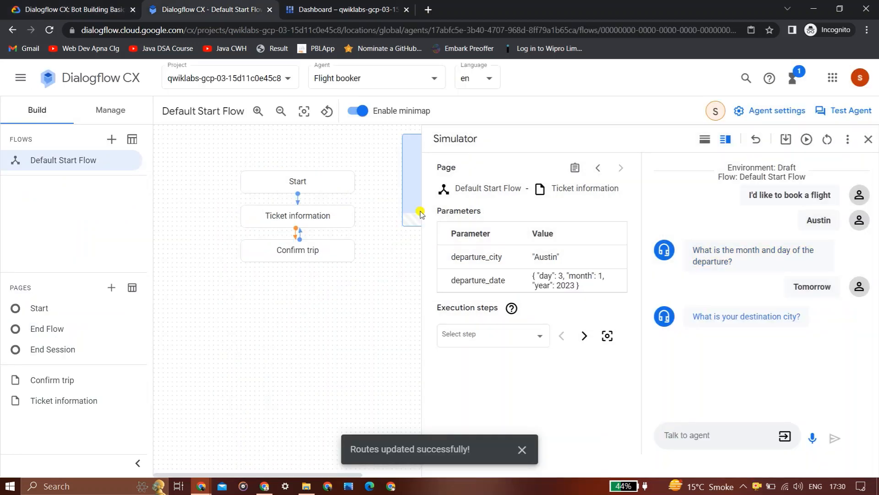
Copy "Boston" from the sample dialogue and send it to the agent as the destination city.
{"action": "left_click", "coordinate": [111, 3]}
{"action": "double_click", "coordinate": [246, 365]}
{"action": "key", "text": "ctrl+c"}
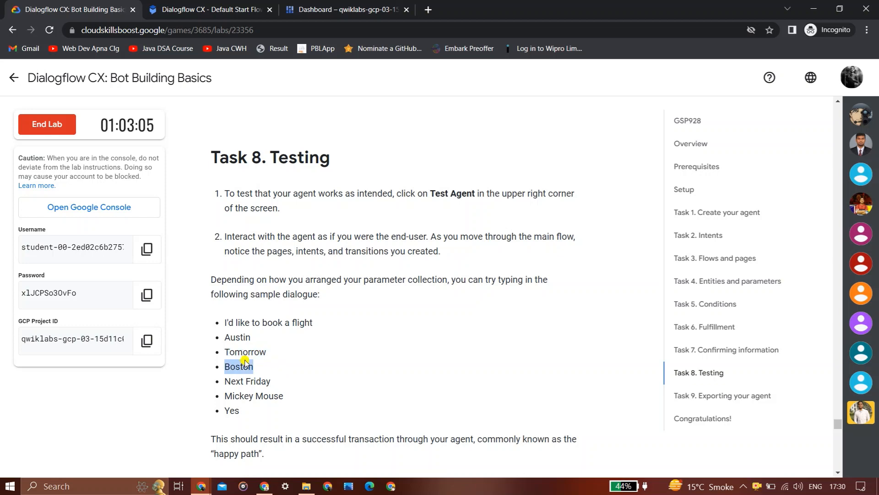
{"action": "left_click", "coordinate": [228, 5]}
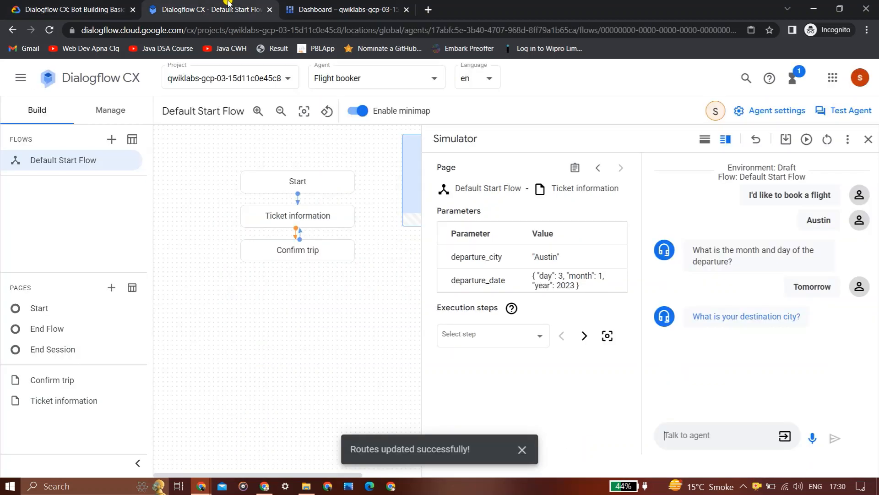
{"action": "left_click", "coordinate": [726, 440]}
{"action": "key", "text": "ctrl+v"}
{"action": "key", "text": "Return"}
Copy "Next Friday" from the sample dialogue and send it to the agent as the return date.
{"action": "left_click", "coordinate": [69, 10]}
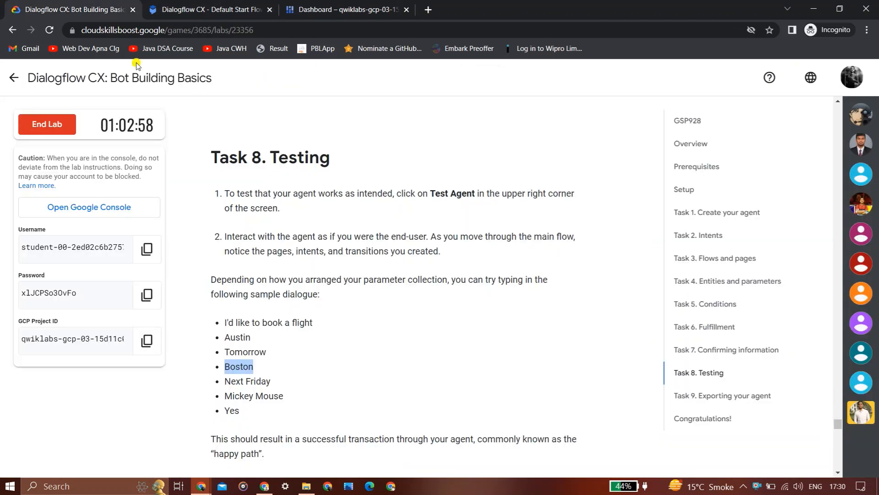
{"action": "double_click", "coordinate": [267, 381]}
{"action": "left_click_drag", "start_coordinate": [269, 382], "coordinate": [228, 376]}
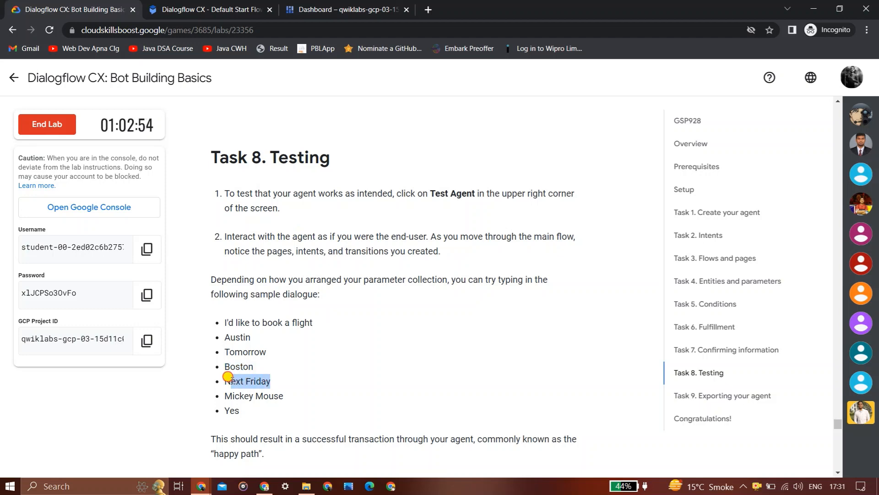
{"action": "key", "text": "ctrl+c"}
{"action": "left_click", "coordinate": [207, 4]}
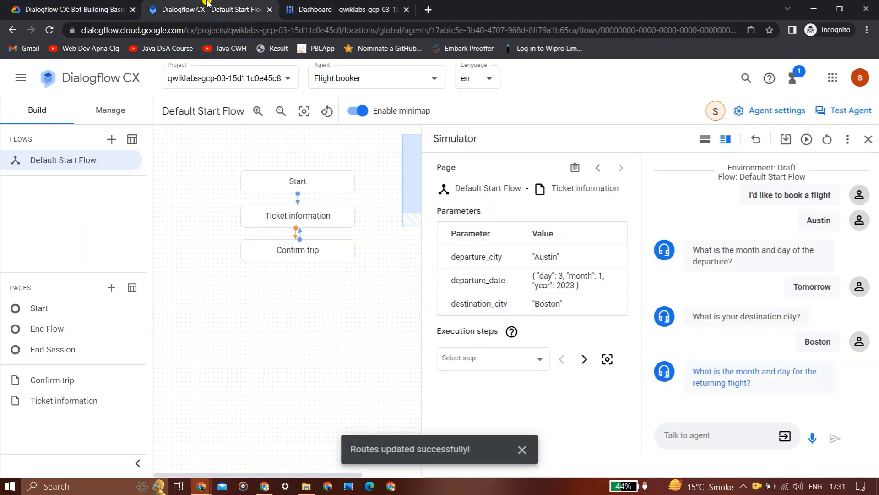
{"action": "key", "text": "ctrl+v"}
{"action": "key", "text": "Return"}
Copy "Mickey Mouse" from the sample dialogue and send it to the agent as the passenger's name.
{"action": "left_click", "coordinate": [69, 9]}
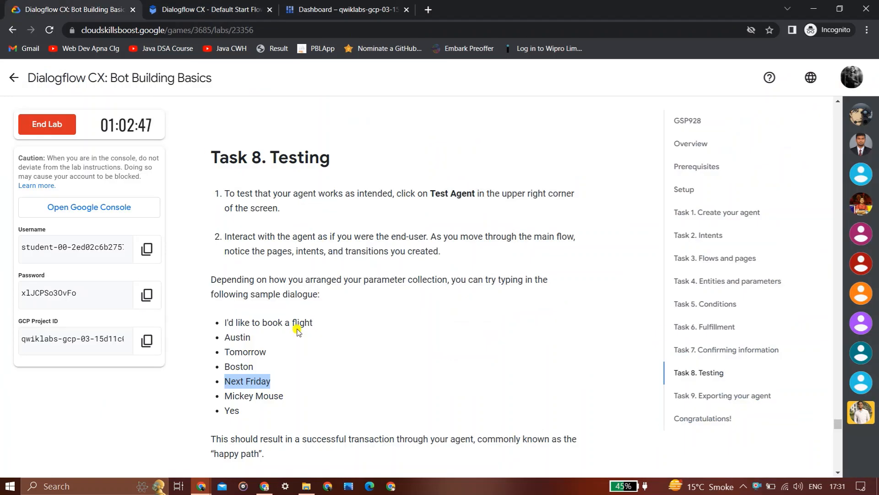
{"action": "left_click_drag", "start_coordinate": [282, 396], "coordinate": [222, 388]}
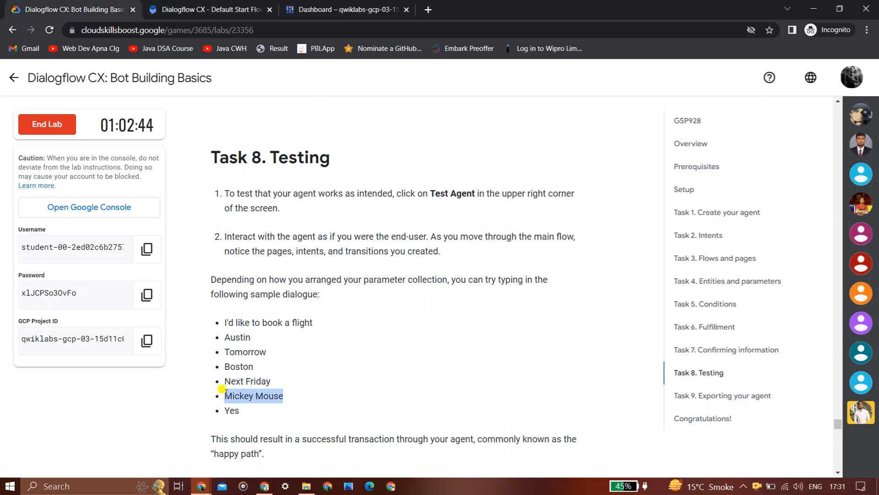
{"action": "key", "text": "ctrl+c"}
{"action": "left_click", "coordinate": [239, 4]}
{"action": "key", "text": "ctrl+v"}
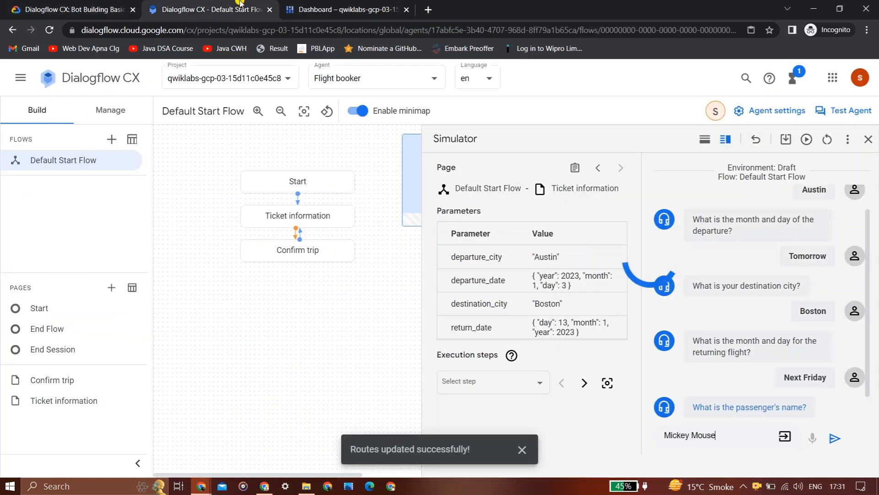
{"action": "key", "text": "Return"}
Copy "Yes" from the sample dialogue and send it to the agent to confirm the trip details.
{"action": "left_click", "coordinate": [69, 9]}
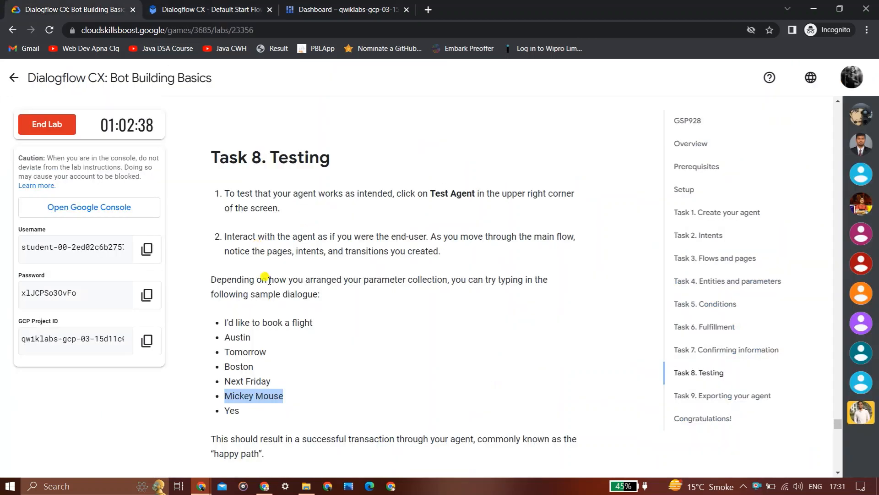
{"action": "left_click", "coordinate": [235, 405]}
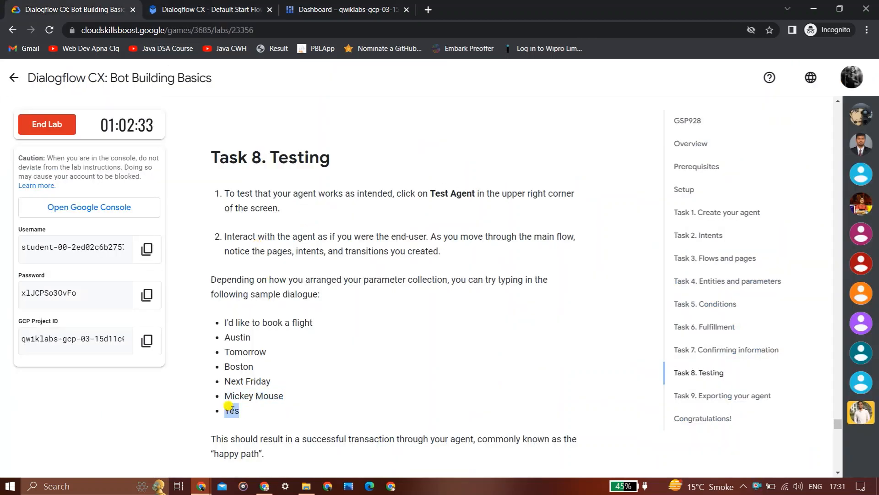
{"action": "left_click", "coordinate": [185, 4]}
{"action": "key", "text": "ctrl+v"}
{"action": "key", "text": "Return"}
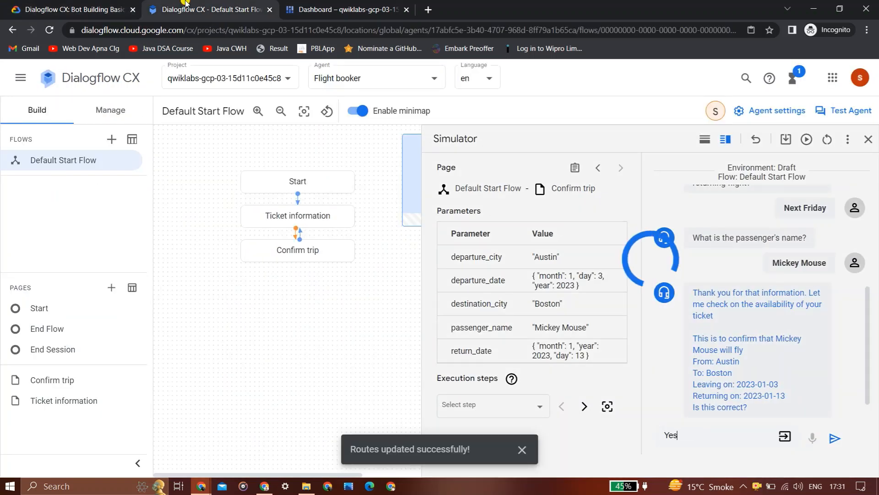
Return to the lab instructions and rerun the progress check for the Test the agent objective.
{"action": "left_click", "coordinate": [2, 4]}
{"action": "scroll", "coordinate": [1, 4], "scroll_direction": "down", "scroll_amount": 11}
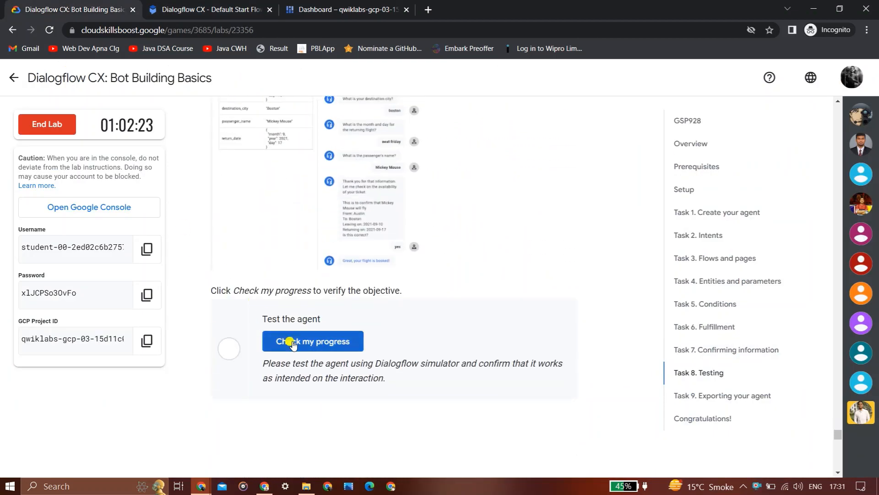
{"action": "left_click", "coordinate": [292, 341]}
Skim the rest of the lab to its end, then end the lab and dismiss the satisfaction survey without rating.
{"action": "scroll", "coordinate": [291, 342], "scroll_direction": "down", "scroll_amount": 15}
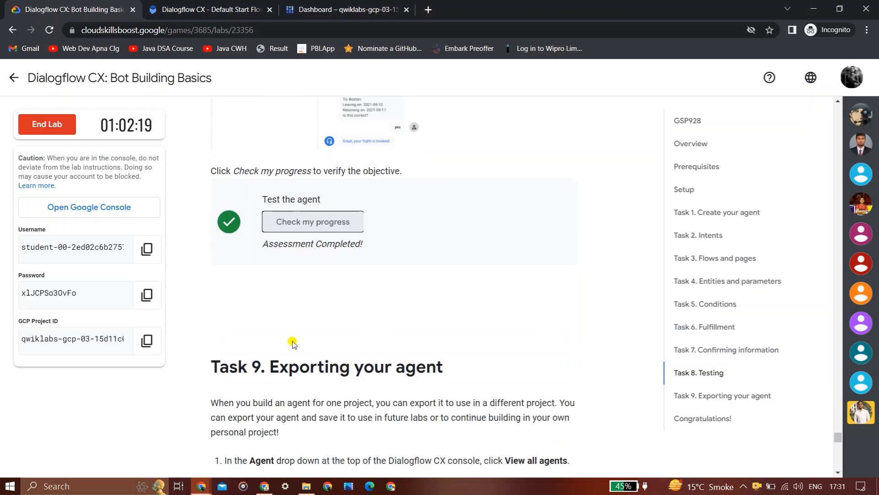
{"action": "scroll", "coordinate": [292, 342], "scroll_direction": "down", "scroll_amount": 10}
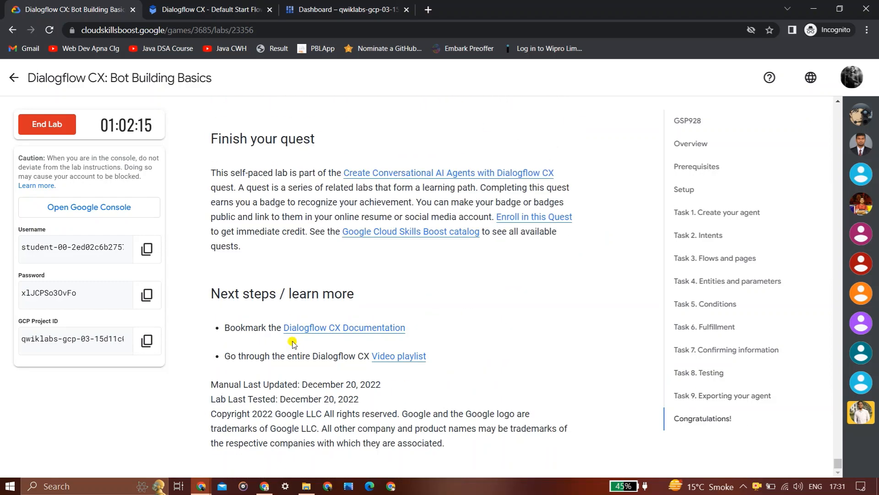
{"action": "left_click", "coordinate": [48, 125]}
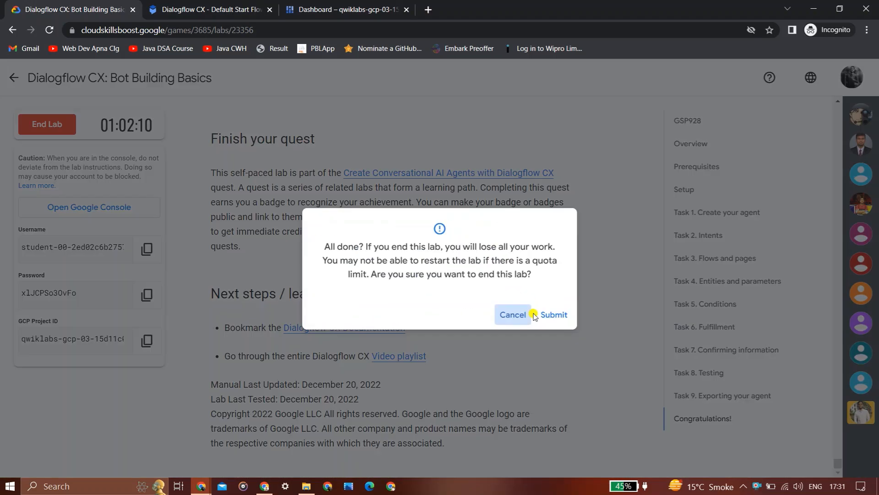
{"action": "left_click", "coordinate": [553, 315]}
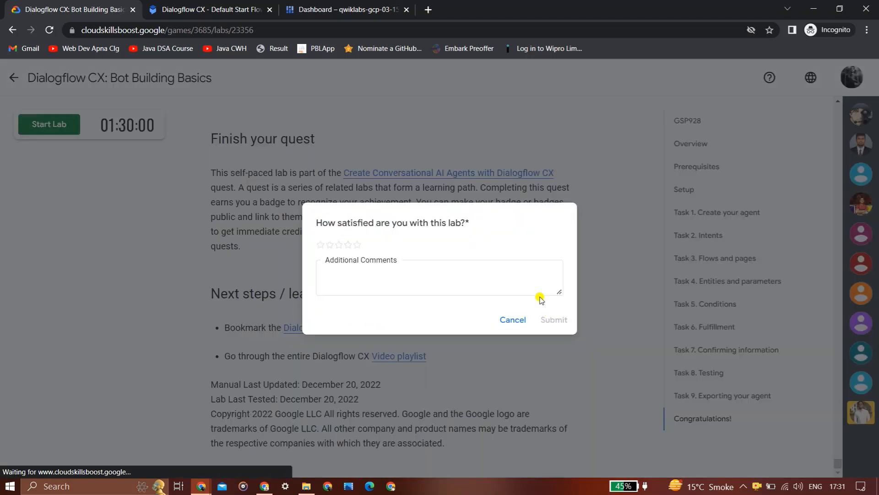
{"action": "left_click", "coordinate": [142, 145]}
Go back to the Green Challenge game page and expand the Explorer: Dialogflow CX skills section.
{"action": "left_click", "coordinate": [15, 80]}
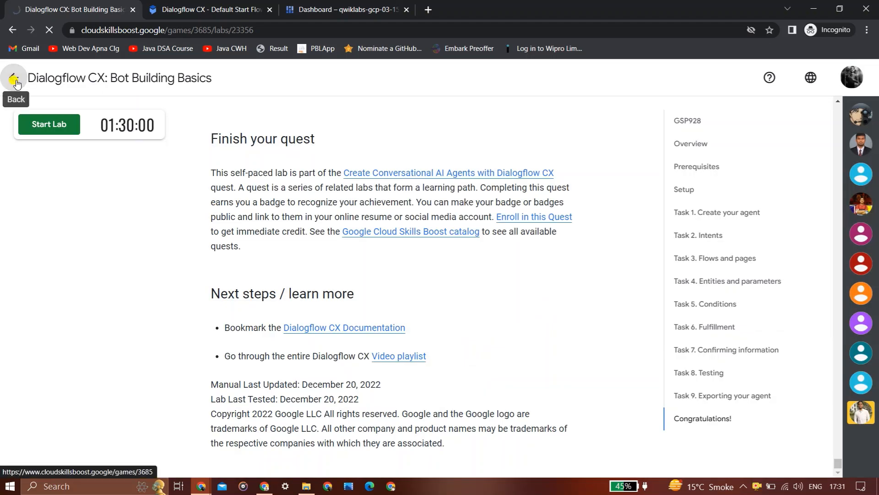
{"action": "scroll", "coordinate": [696, 379], "scroll_direction": "down", "scroll_amount": 10}
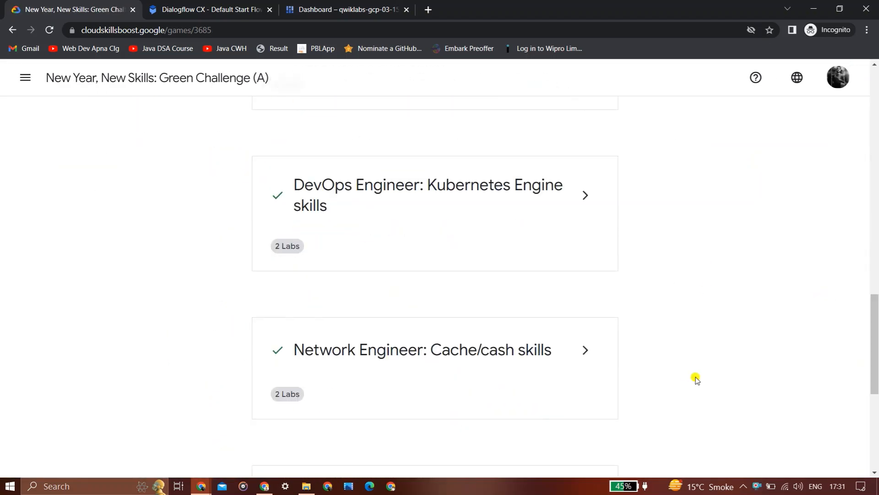
{"action": "scroll", "coordinate": [696, 379], "scroll_direction": "down", "scroll_amount": 5}
{"action": "left_click", "coordinate": [594, 275]}
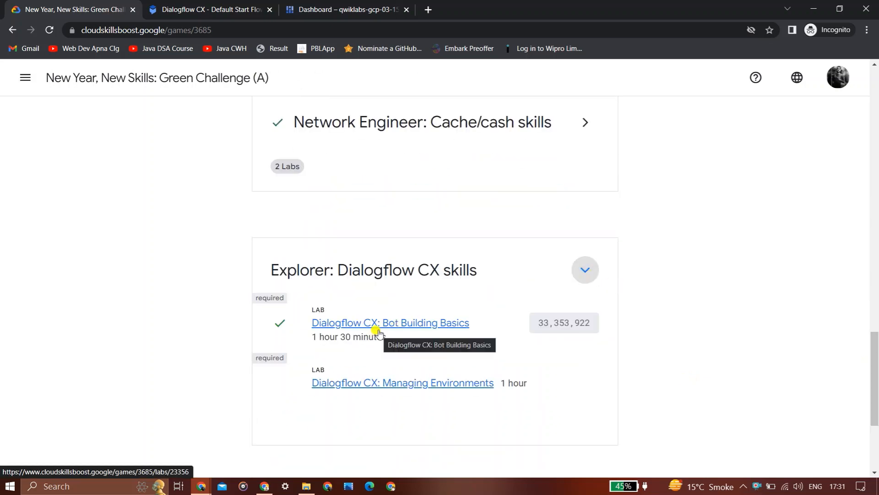